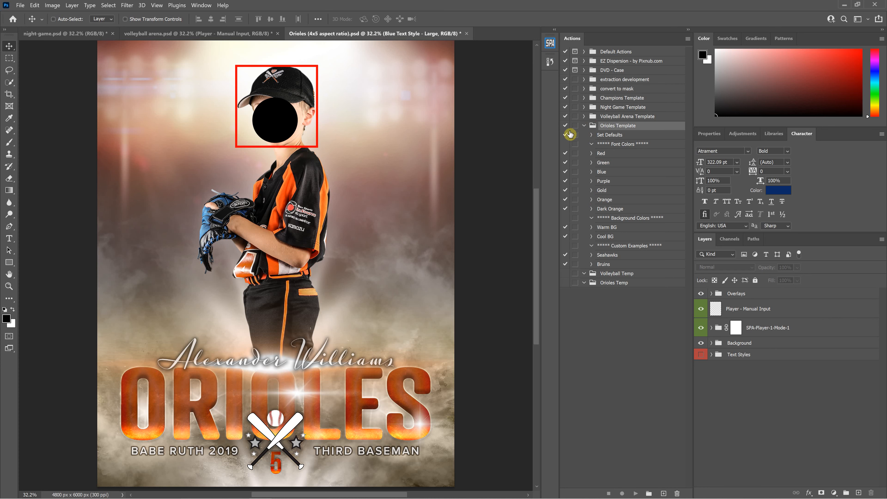
Switch to the browser to view the Pixnub templates page, then return to Photoshop
{"action": "key", "text": "alt+Tab"}
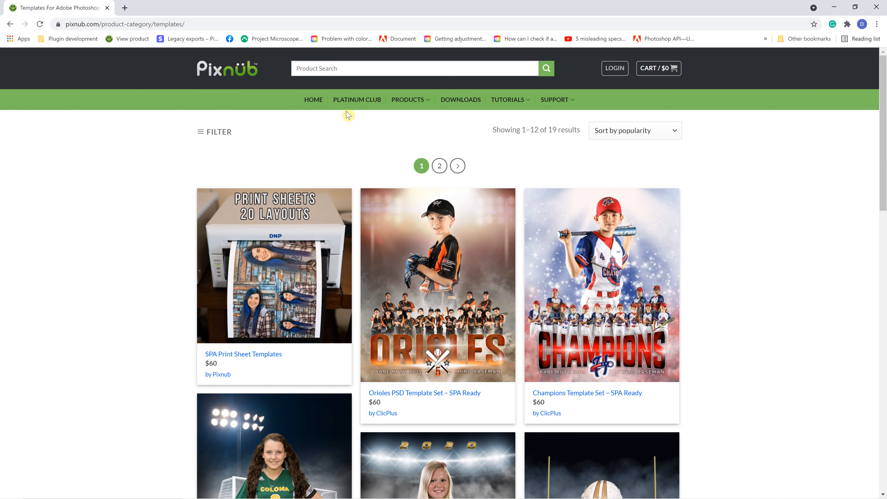
{"action": "key", "text": "alt+Tab"}
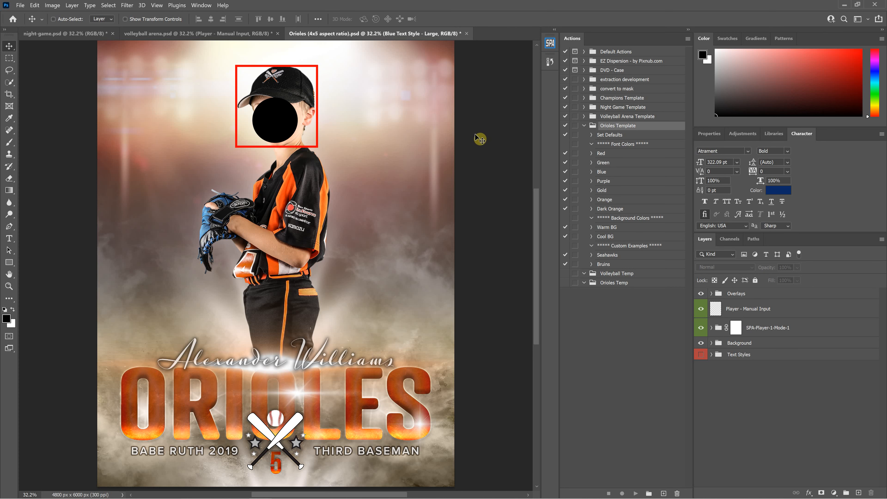
Review the actions in the Night Game Template set for night-game.psd, and collapse the Night Game and Orioles Template sets
{"action": "left_click", "coordinate": [67, 35]}
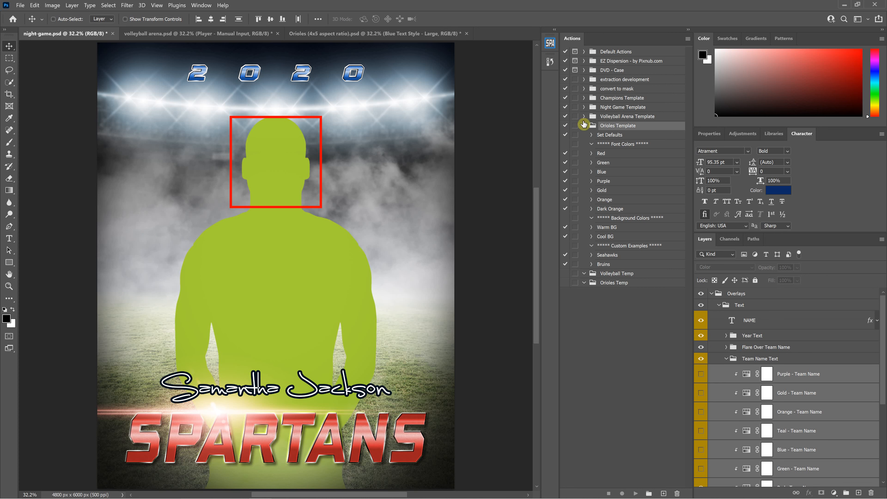
{"action": "left_click", "coordinate": [584, 107]}
{"action": "scroll", "coordinate": [614, 159], "scroll_direction": "down", "scroll_amount": 2}
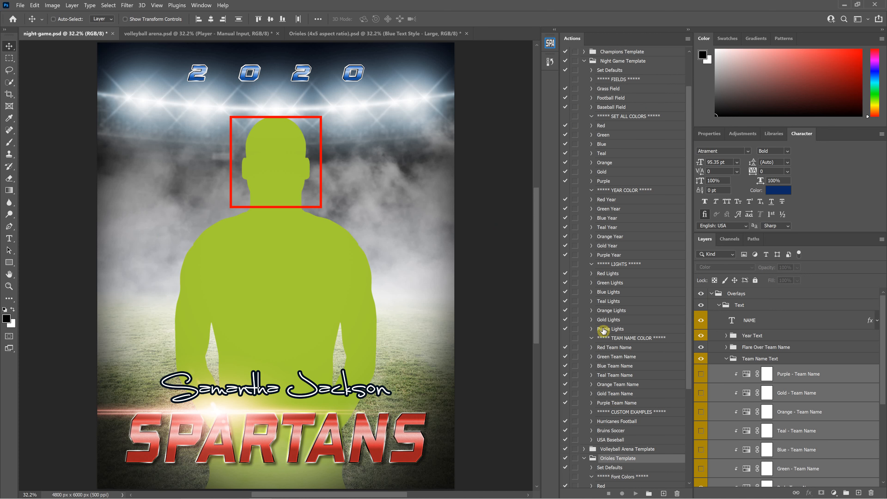
{"action": "scroll", "coordinate": [602, 329], "scroll_direction": "up", "scroll_amount": 2}
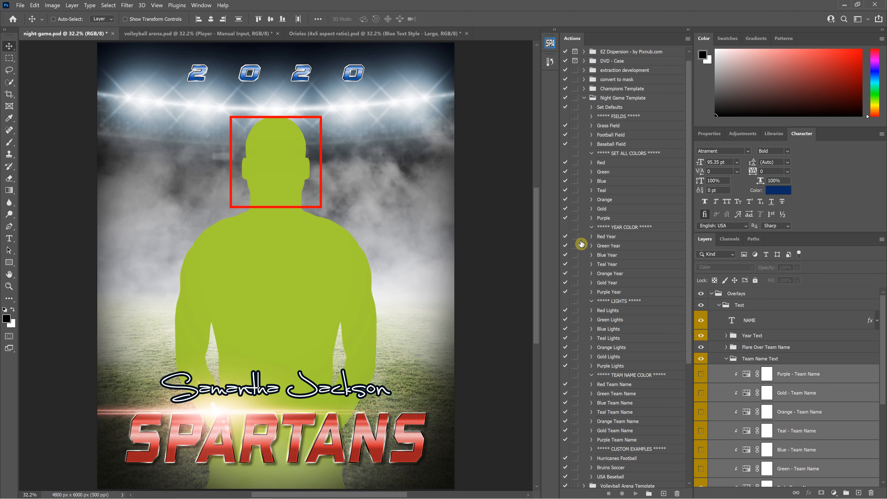
{"action": "left_click", "coordinate": [585, 98]}
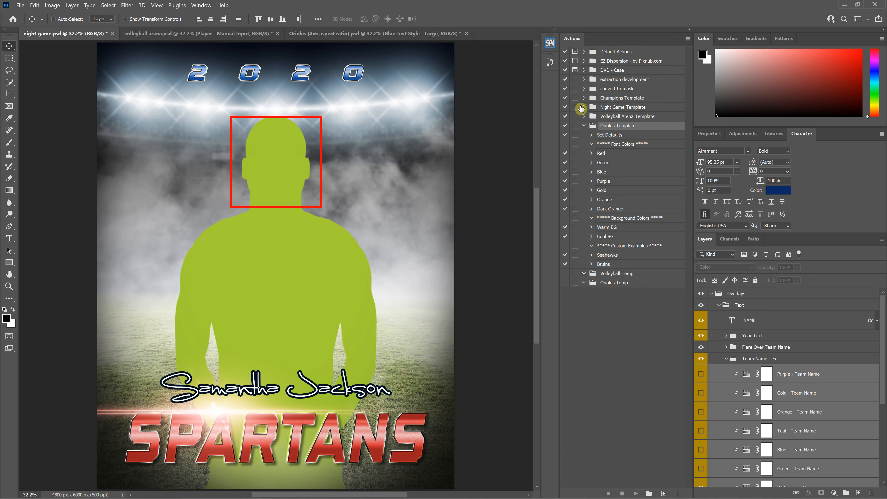
{"action": "left_click", "coordinate": [585, 125]}
{"action": "left_click", "coordinate": [314, 33]}
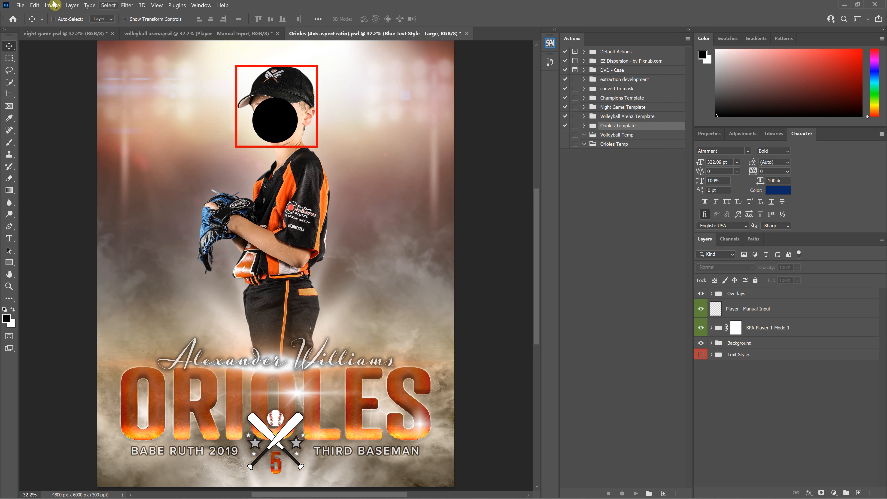
In night-game.psd, try the green color layer on the SPARTANS team name and leave only Blue - Team Name visible
{"action": "left_click", "coordinate": [38, 37]}
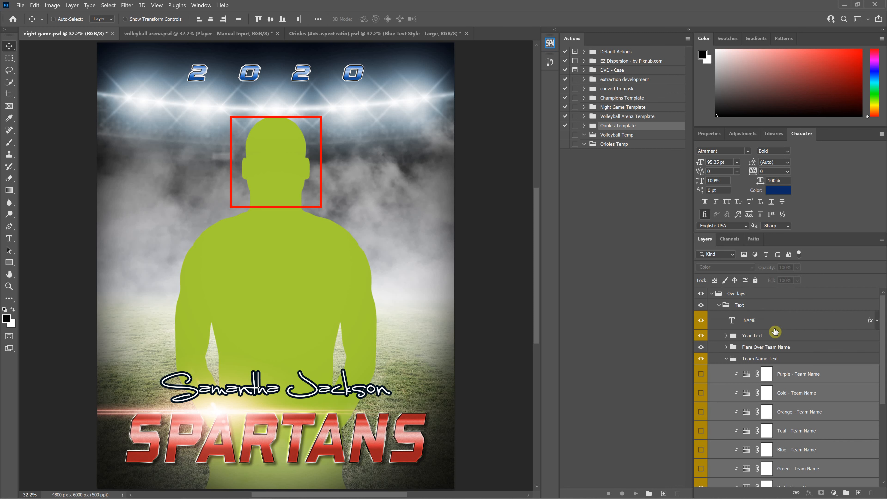
{"action": "scroll", "coordinate": [803, 407], "scroll_direction": "down", "scroll_amount": 2}
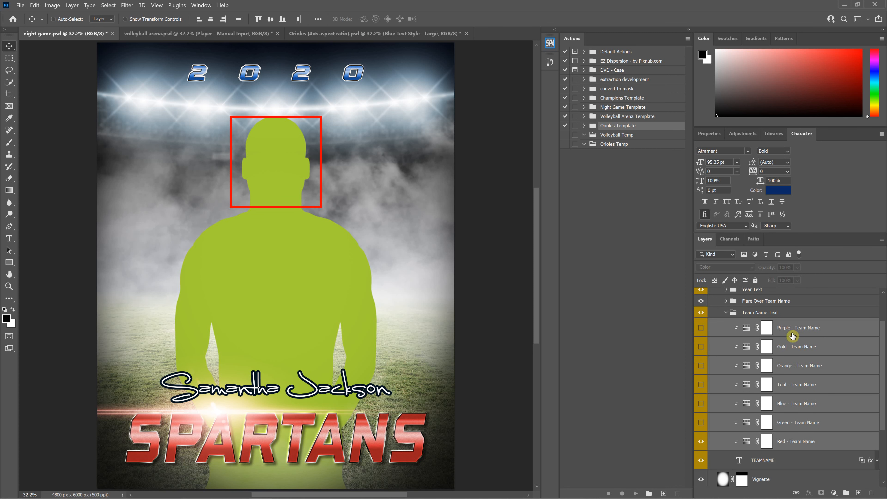
{"action": "scroll", "coordinate": [785, 357], "scroll_direction": "down", "scroll_amount": 1}
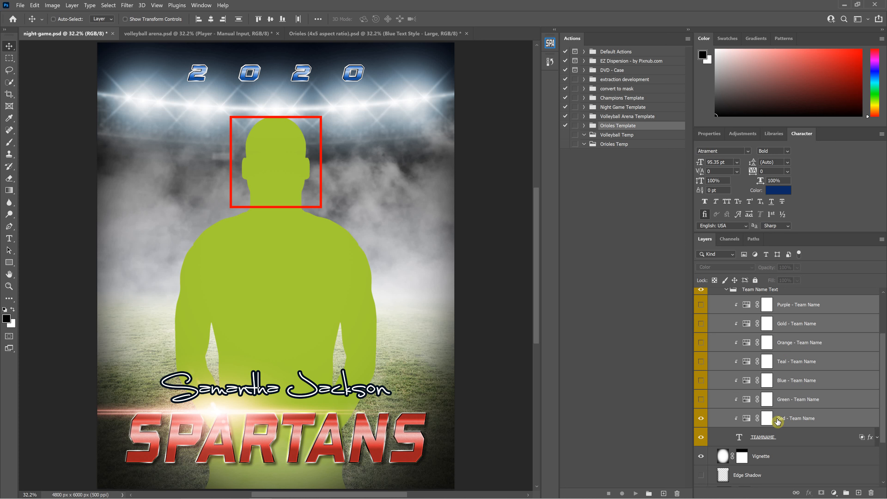
{"action": "left_click", "coordinate": [701, 400]}
{"action": "left_click", "coordinate": [701, 419]}
{"action": "left_click", "coordinate": [701, 399]}
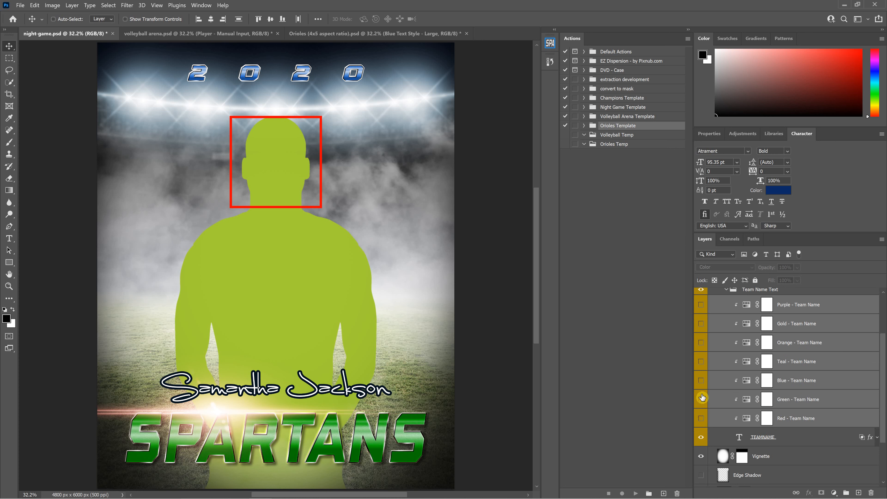
{"action": "left_click", "coordinate": [702, 381]}
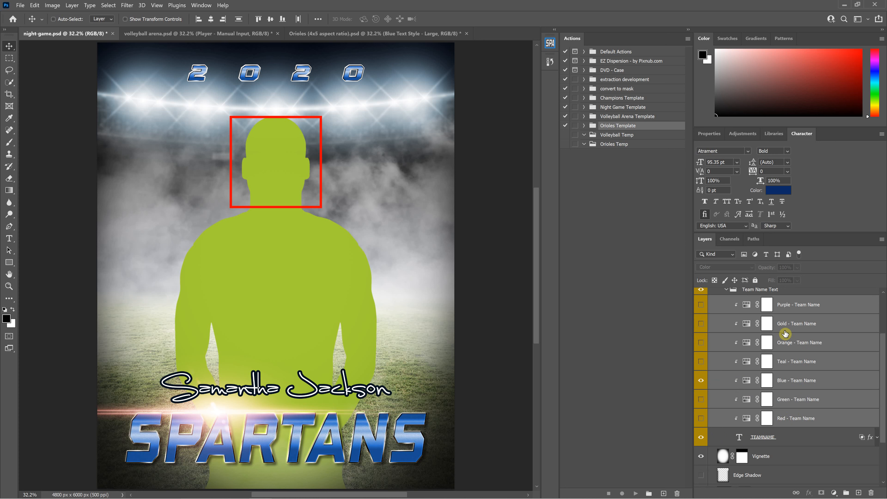
Copy the Red through Purple - Team Name layers from night-game.psd and paste them above the YEAR layer in volleyball arena.psd
{"action": "left_click", "coordinate": [791, 419]}
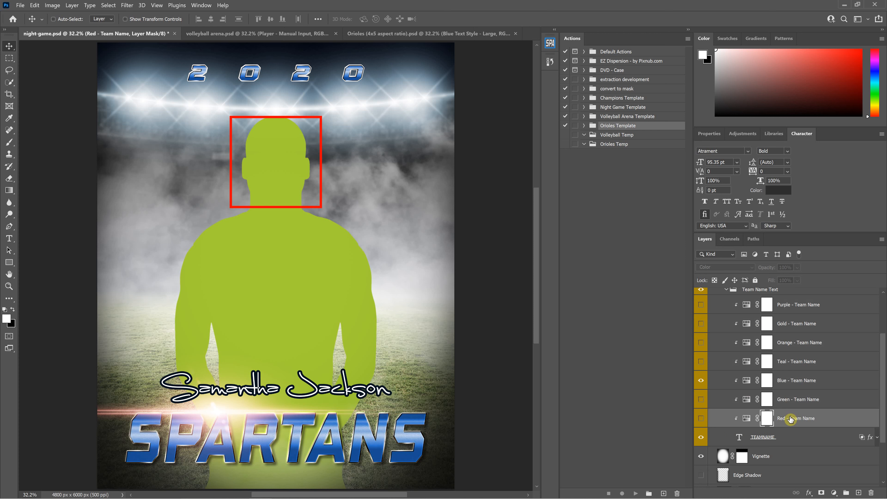
{"action": "left_click", "coordinate": [811, 311], "text": "shift"}
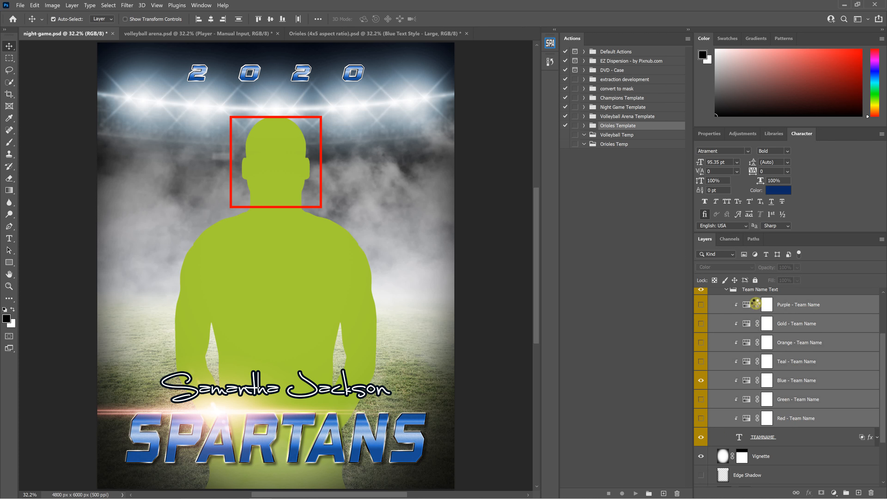
{"action": "left_click", "coordinate": [217, 34]}
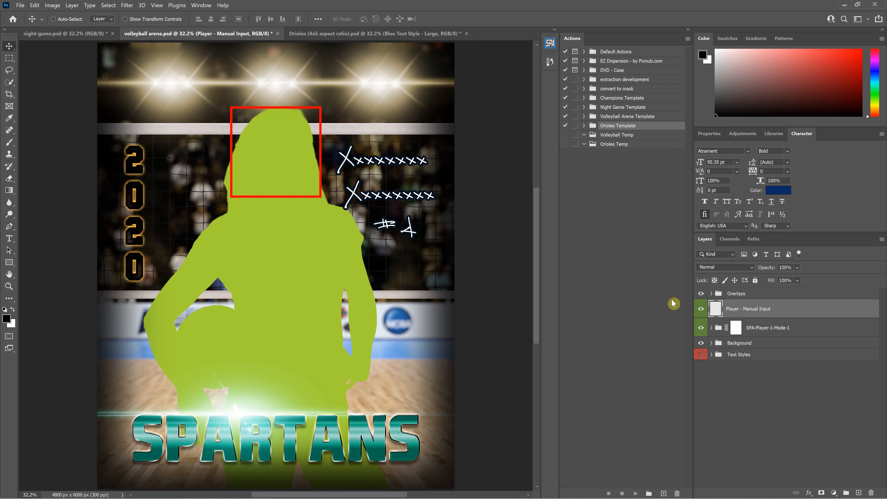
{"action": "left_click", "coordinate": [711, 294]}
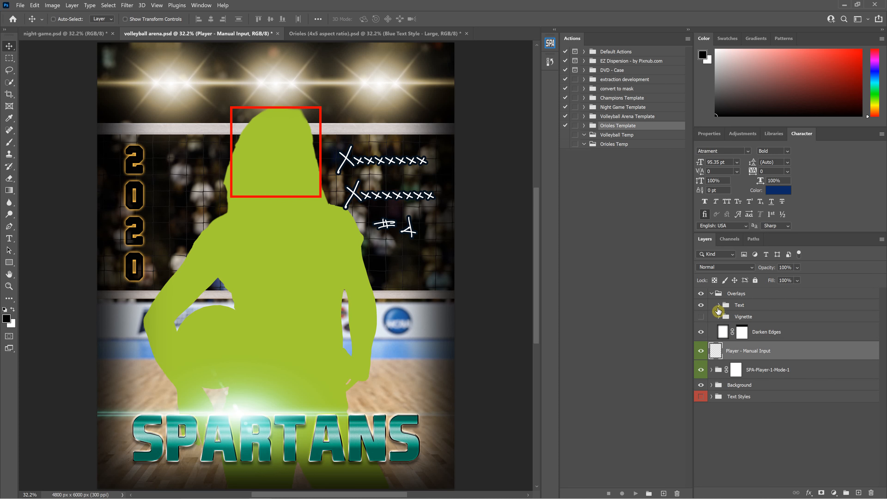
{"action": "left_click", "coordinate": [718, 309]}
{"action": "left_click", "coordinate": [745, 417]}
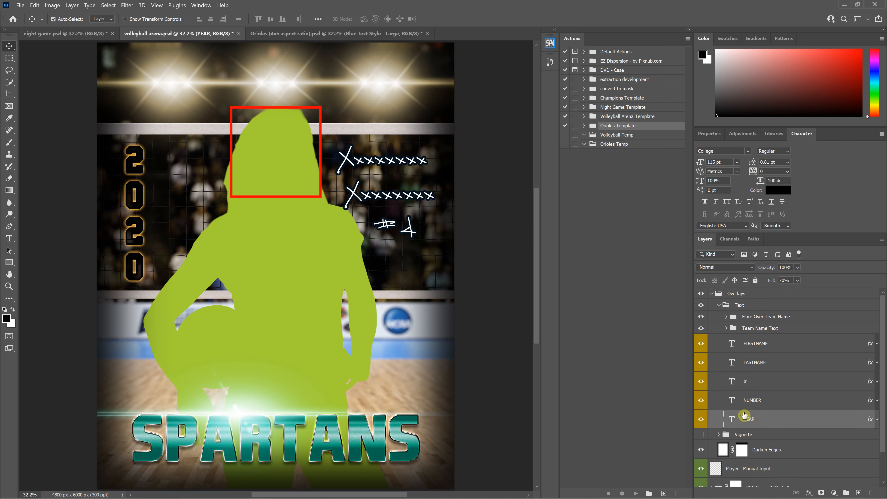
{"action": "key", "text": "ctrl+v"}
Clip the pasted color layers to the YEAR text and make Purple - Team Name the visible color
{"action": "scroll", "coordinate": [815, 371], "scroll_direction": "down", "scroll_amount": 8}
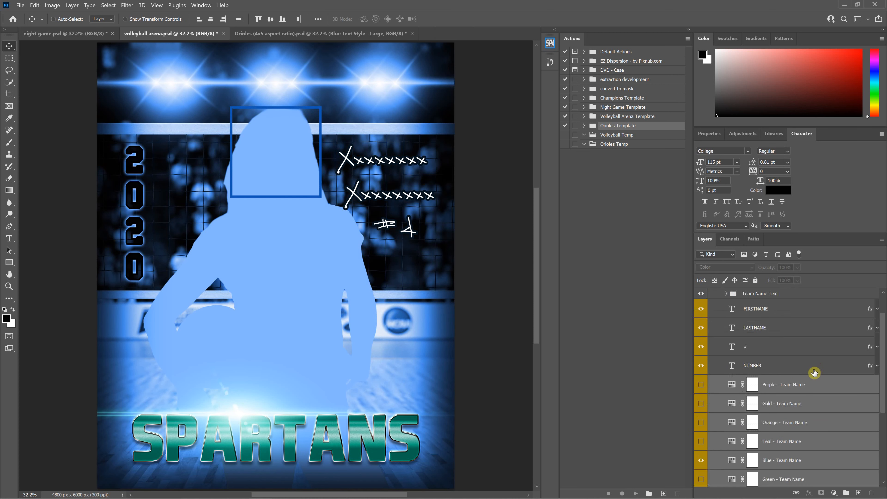
{"action": "left_click", "coordinate": [881, 240]}
{"action": "left_click", "coordinate": [830, 405]}
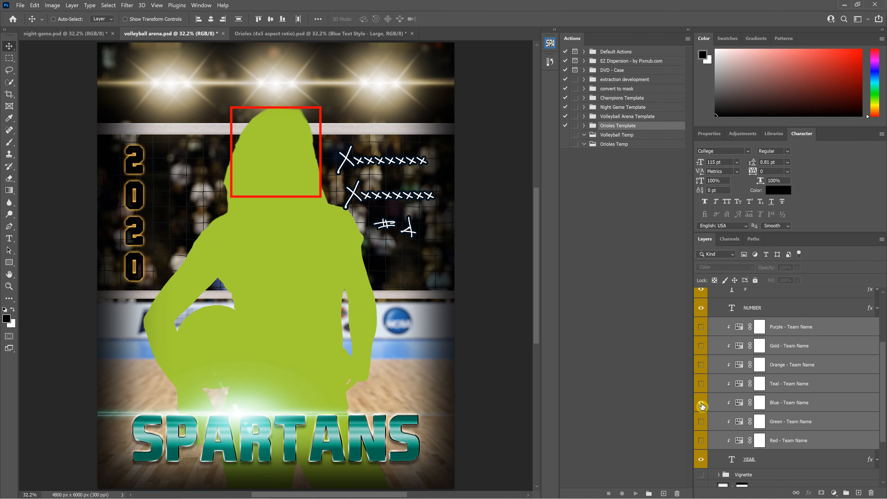
{"action": "left_click", "coordinate": [701, 365]}
{"action": "left_click", "coordinate": [819, 331]}
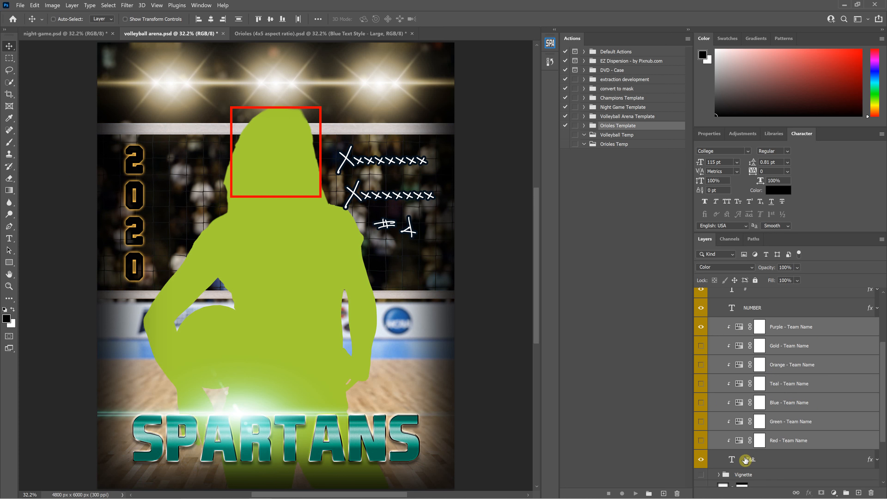
Inspect the Outer Glow settings in the YEAR text's layer style and close them without changes
{"action": "left_click", "coordinate": [868, 462]}
{"action": "double_click", "coordinate": [870, 462]}
{"action": "left_click", "coordinate": [521, 174]}
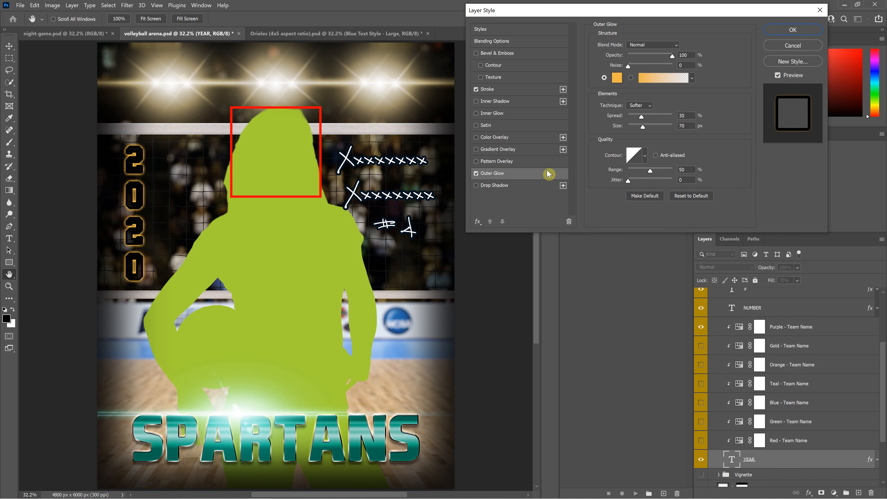
{"action": "left_click", "coordinate": [782, 45]}
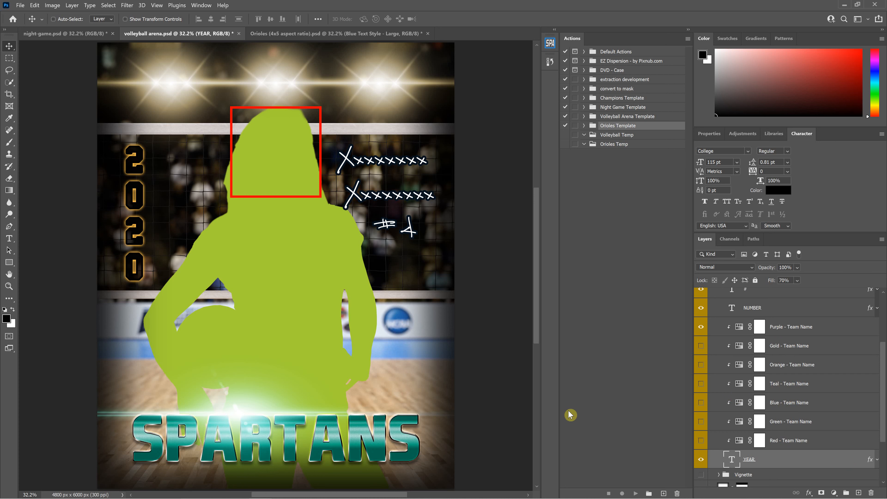
Delete the pasted Red through Purple - Team Name layers above the YEAR text
{"action": "left_click", "coordinate": [806, 445]}
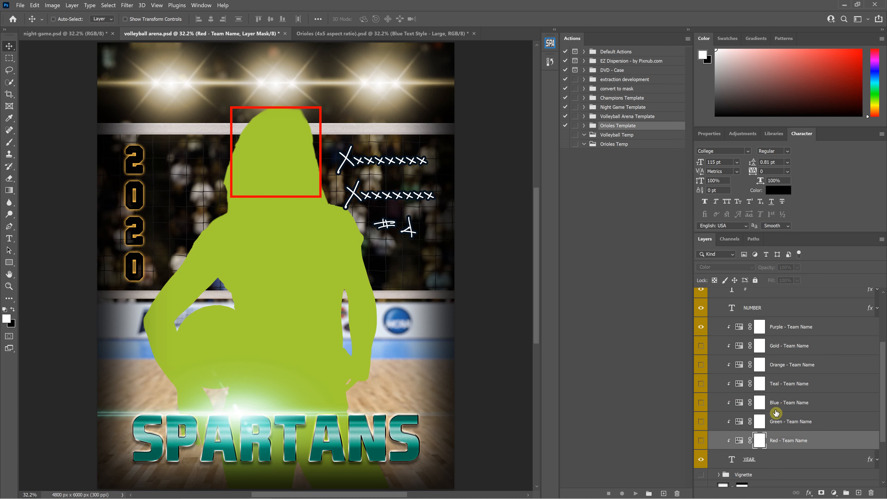
{"action": "left_click", "coordinate": [787, 330], "text": "shift"}
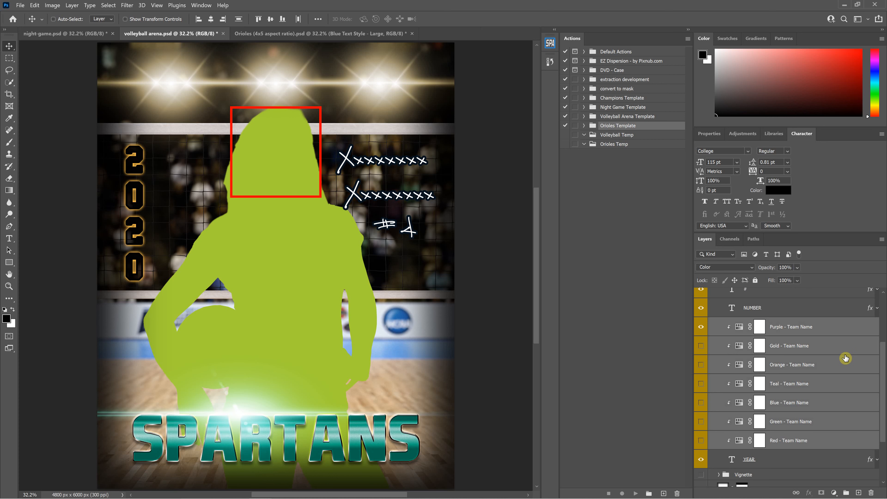
{"action": "left_click_drag", "start_coordinate": [855, 446], "coordinate": [871, 493]}
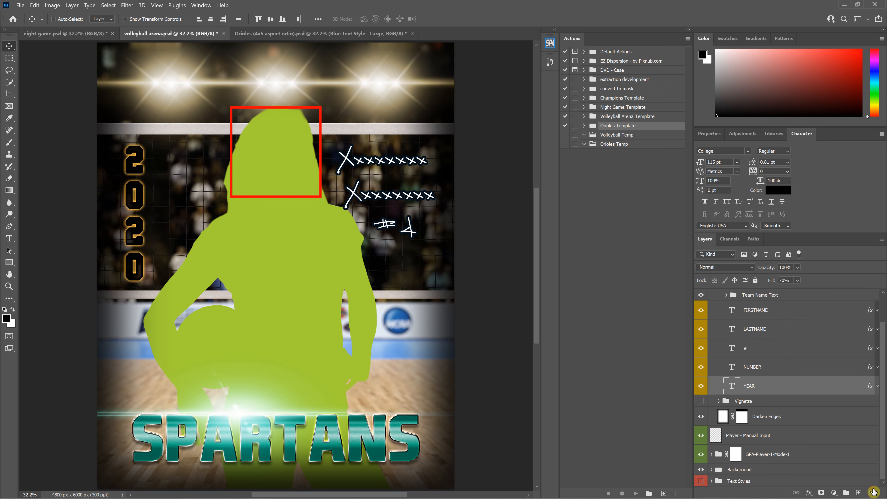
Paste the copied team name color layers above the TEAMNAME layer in the Orioles document's Overlays group
{"action": "left_click", "coordinate": [302, 36]}
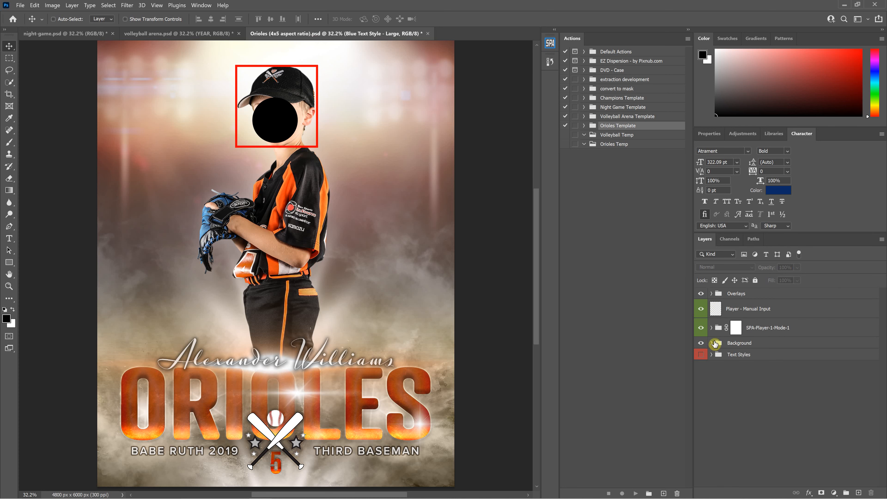
{"action": "left_click", "coordinate": [713, 295]}
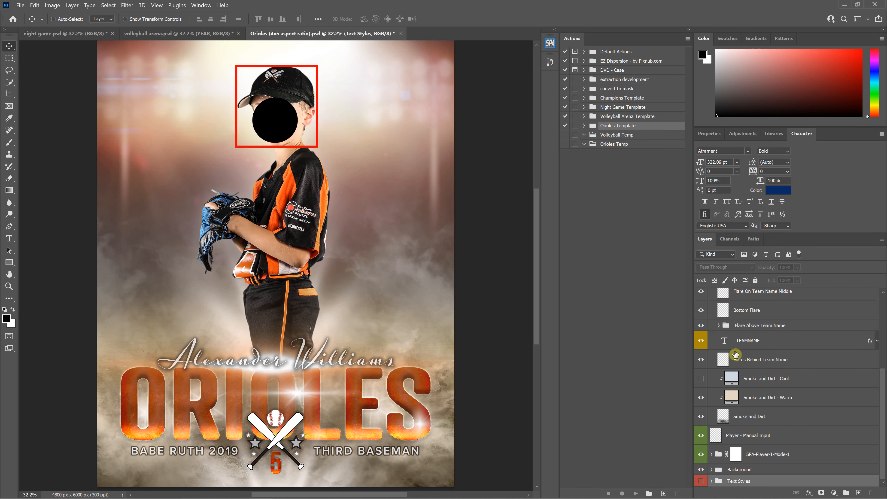
{"action": "left_click", "coordinate": [752, 342]}
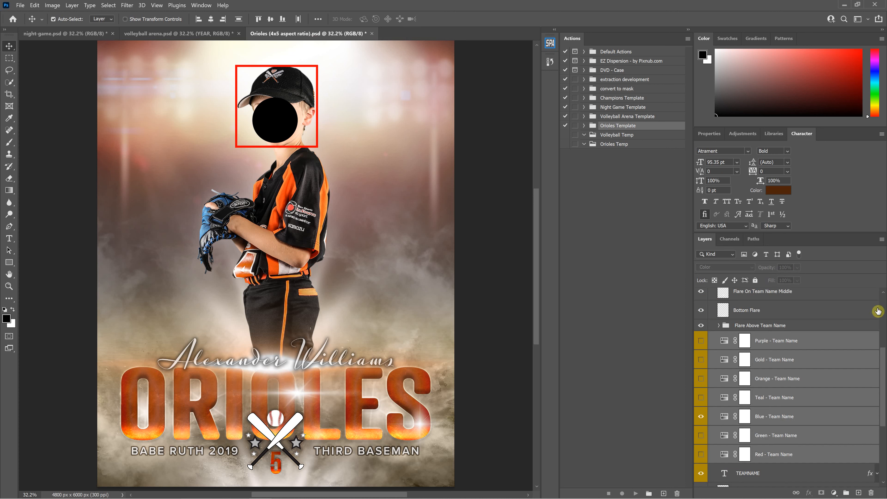
Create a clipping mask from the pasted color layers onto TEAMNAME and toggle Blue - Team Name to compare its effect
{"action": "left_click", "coordinate": [883, 240]}
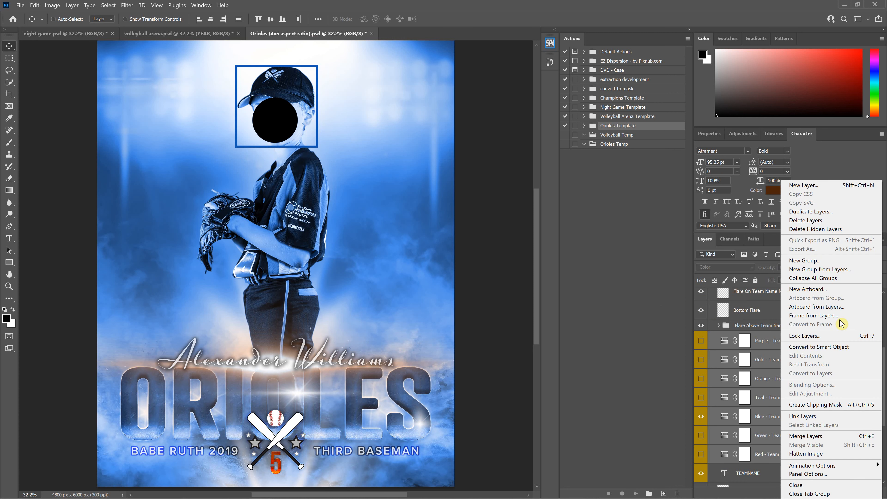
{"action": "left_click", "coordinate": [846, 405]}
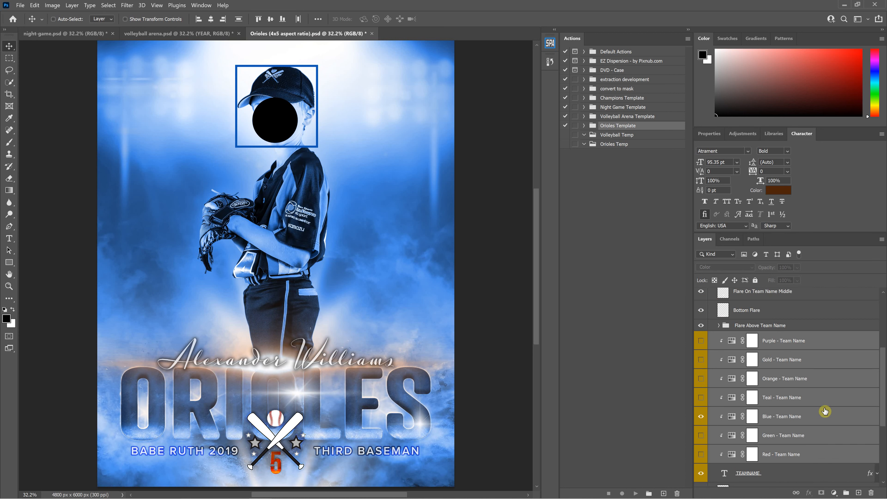
{"action": "left_click", "coordinate": [703, 420]}
{"action": "left_click", "coordinate": [701, 416]}
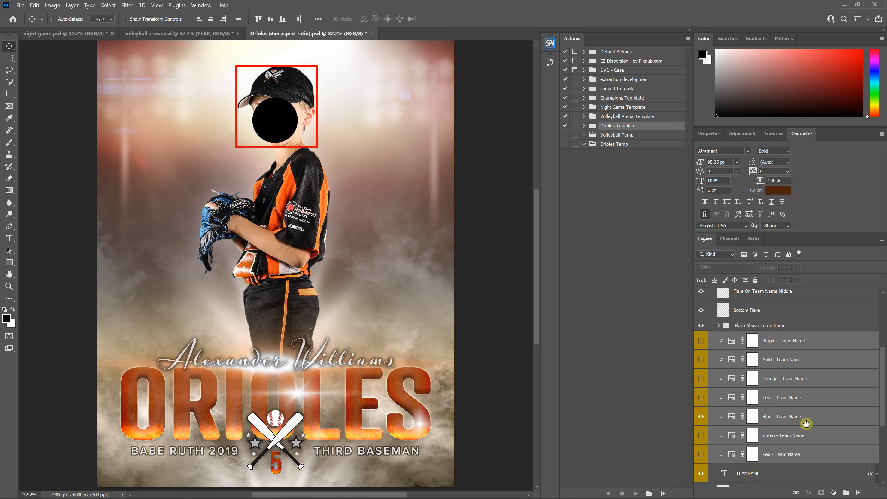
Delete the pasted Purple through Red - Team Name layers above the TEAMNAME text
{"action": "left_click", "coordinate": [806, 421]}
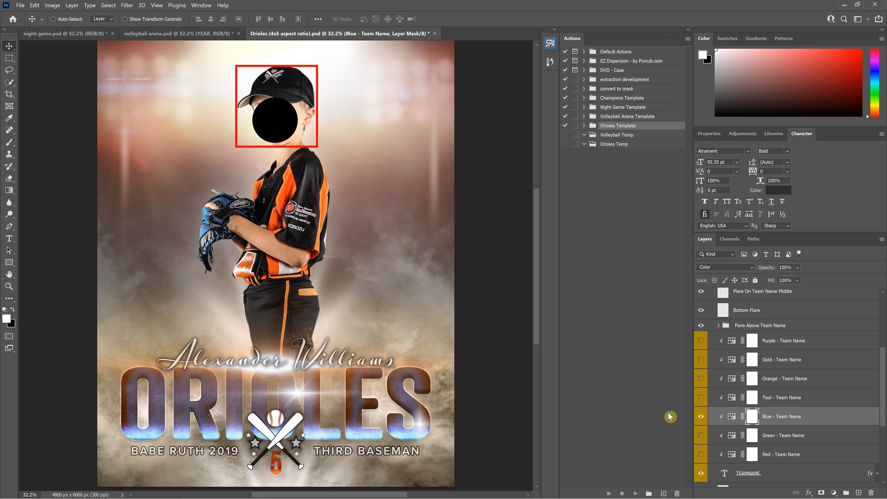
{"action": "left_click", "coordinate": [732, 417]}
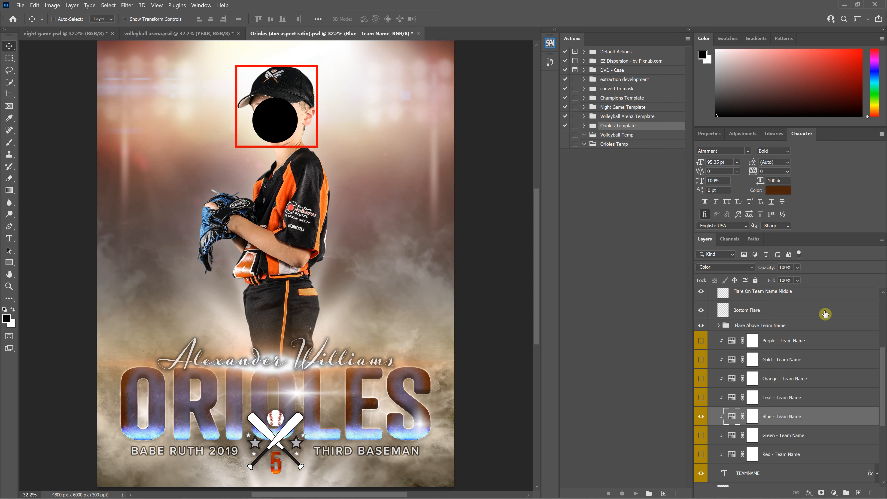
{"action": "left_click", "coordinate": [796, 344]}
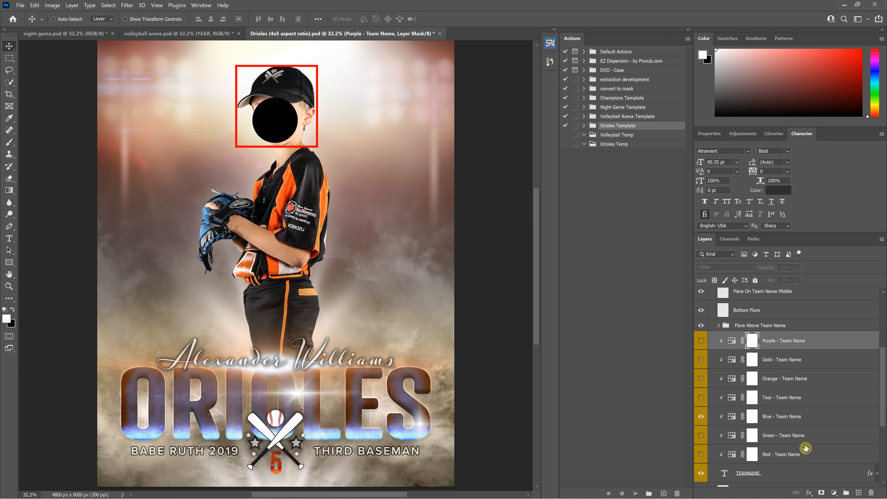
{"action": "left_click", "coordinate": [810, 455], "text": "shift"}
{"action": "left_click_drag", "start_coordinate": [858, 454], "coordinate": [871, 493]}
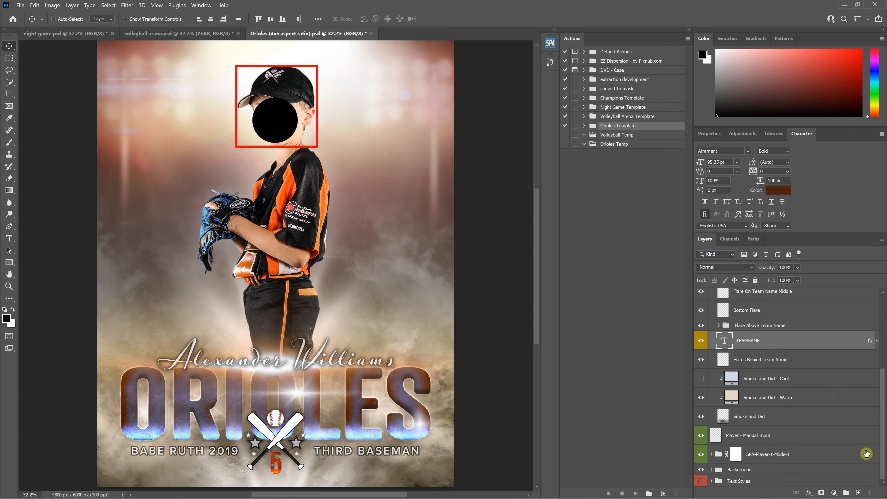
Examine the Satin, Inner Glow, Stroke and other effect settings in the TEAMNAME text's layer style without changing them
{"action": "double_click", "coordinate": [872, 344]}
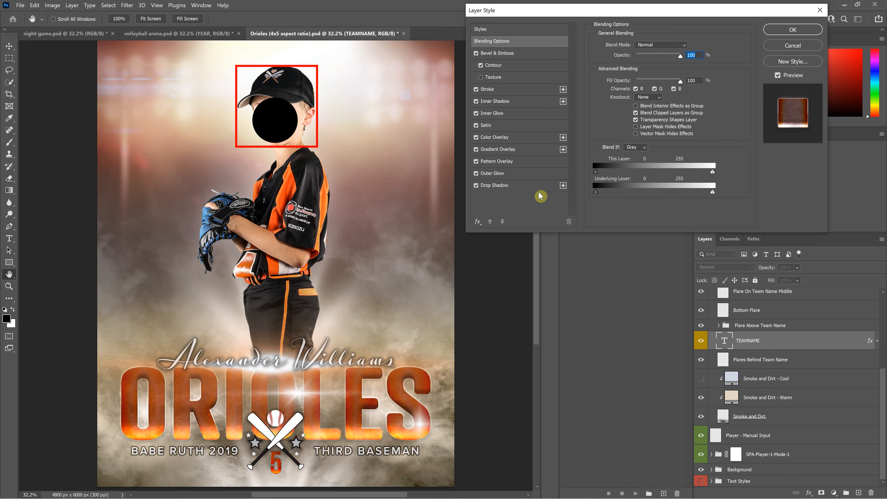
{"action": "left_click", "coordinate": [520, 138]}
{"action": "left_click", "coordinate": [505, 126]}
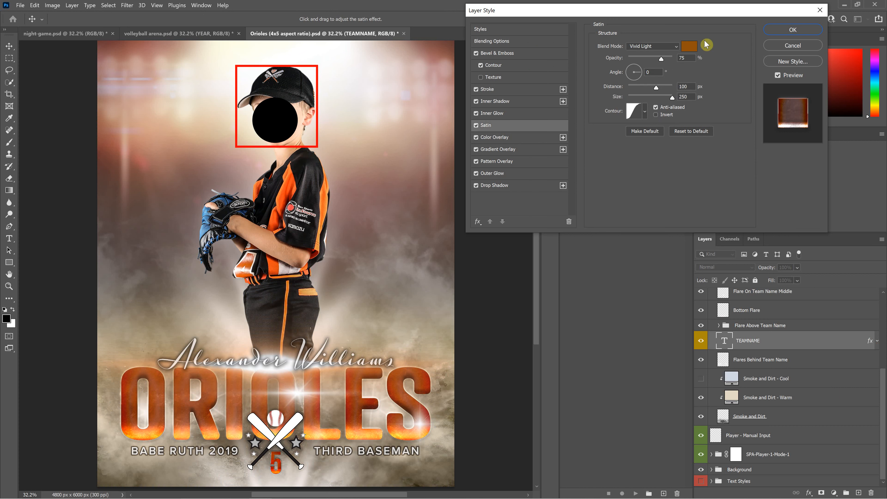
{"action": "left_click", "coordinate": [513, 114]}
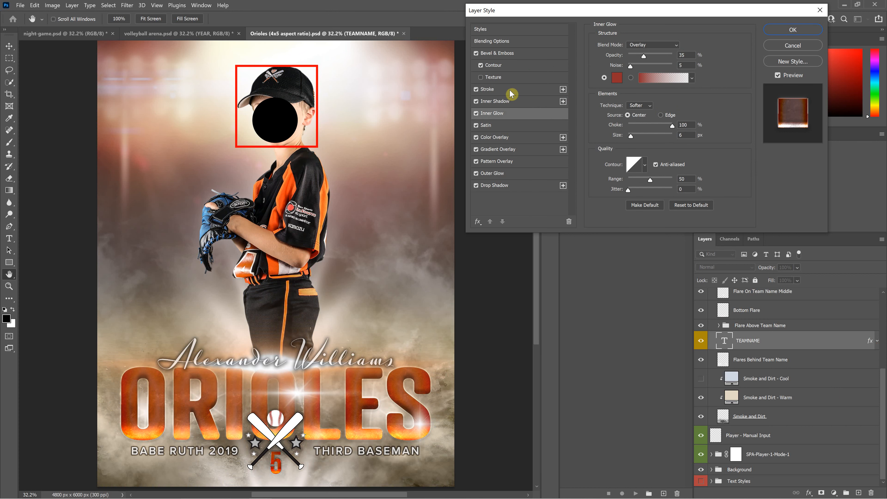
{"action": "left_click", "coordinate": [522, 90]}
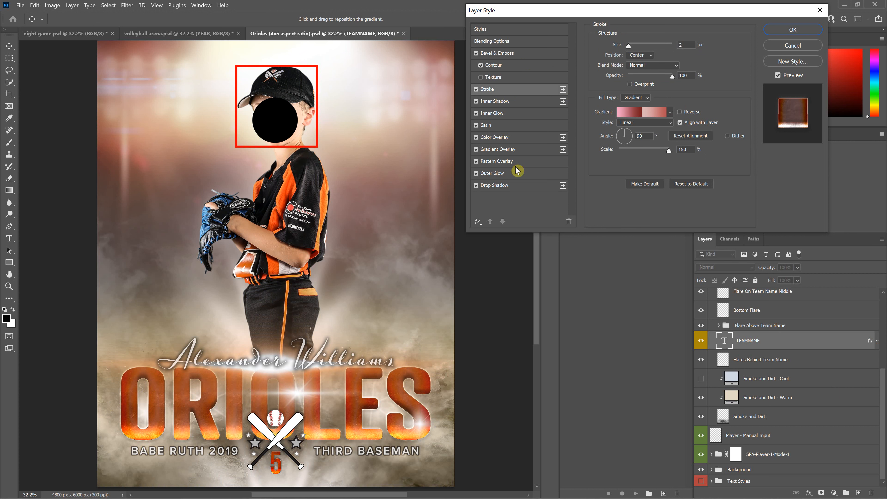
{"action": "left_click", "coordinate": [536, 176]}
{"action": "left_click", "coordinate": [519, 126]}
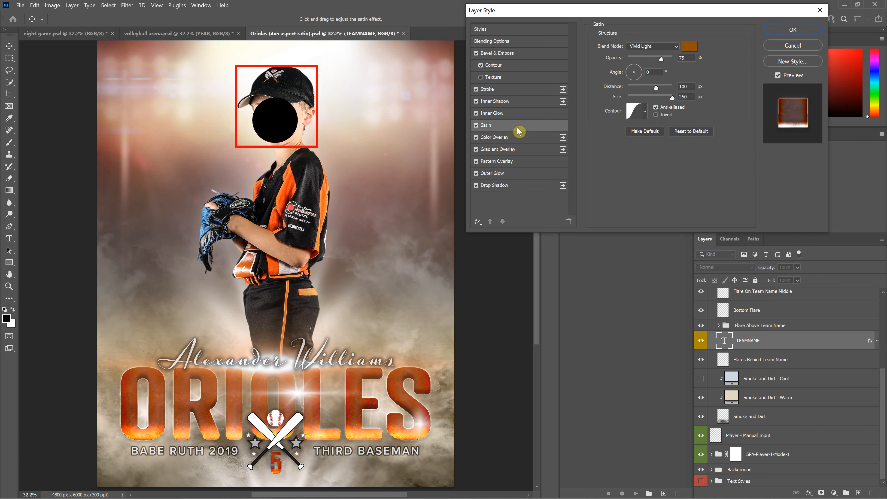
{"action": "left_click", "coordinate": [793, 30]}
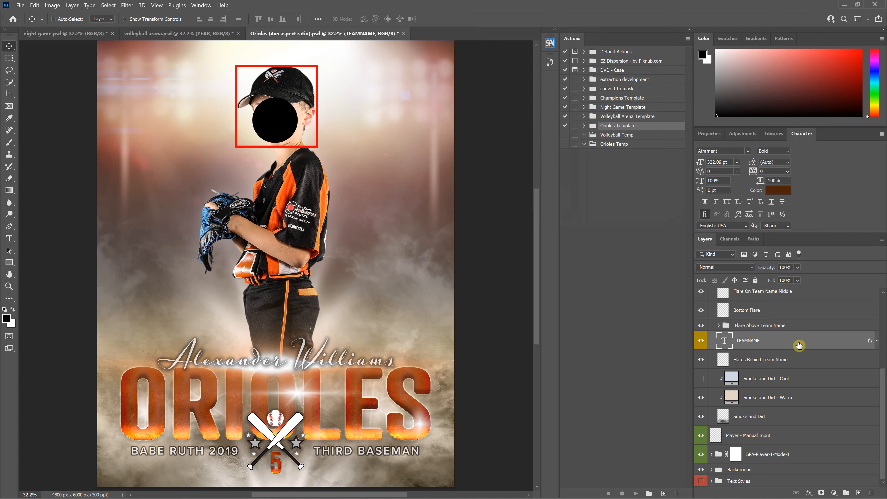
Open the TEAMNAME text for editing to inspect its fill color, and leave the text as it is
{"action": "scroll", "coordinate": [799, 346], "scroll_direction": "up", "scroll_amount": 1}
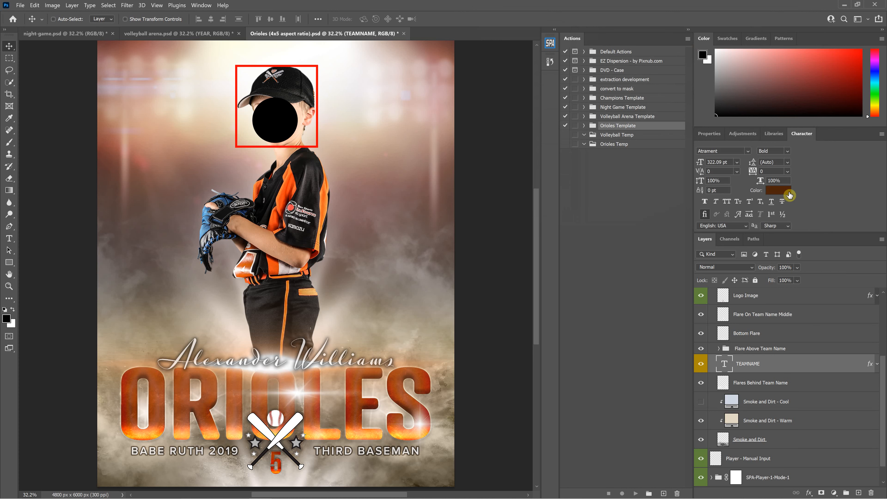
{"action": "double_click", "coordinate": [725, 364]}
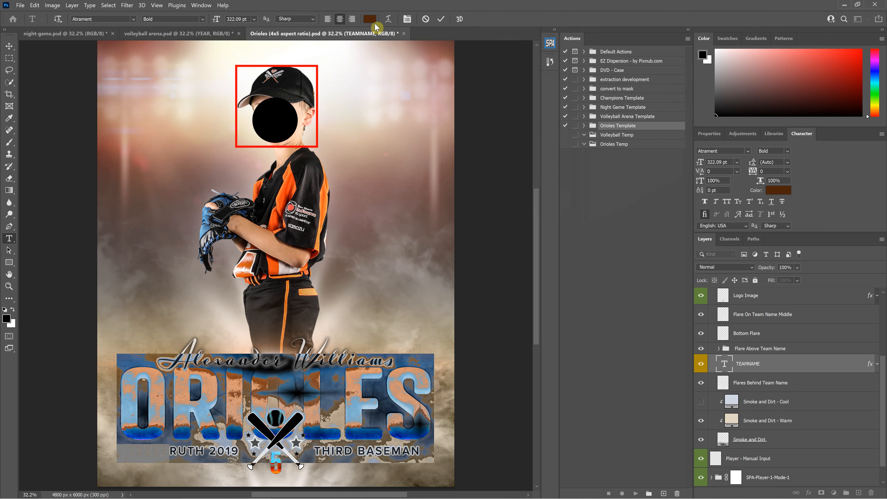
{"action": "left_click", "coordinate": [441, 19]}
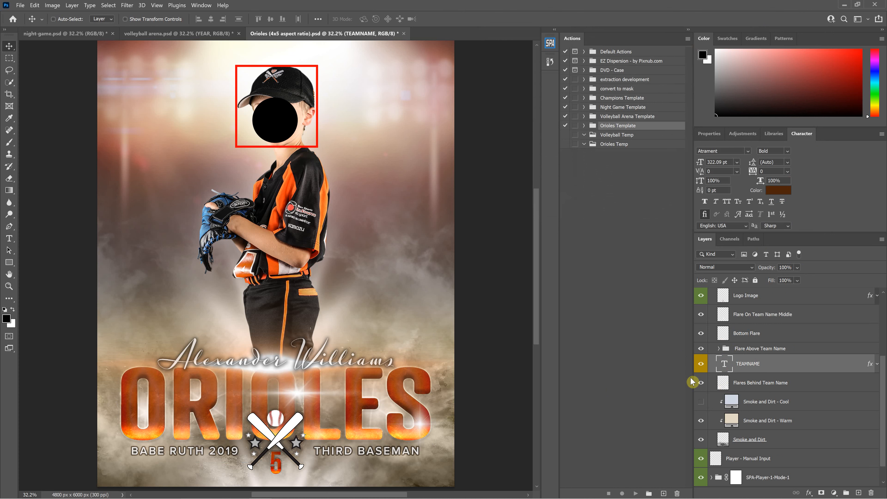
Duplicate the TEAMNAME text layer and set the copy's text color to blue
{"action": "key", "text": "ctrl"}
{"action": "key", "text": "ctrl+j"}
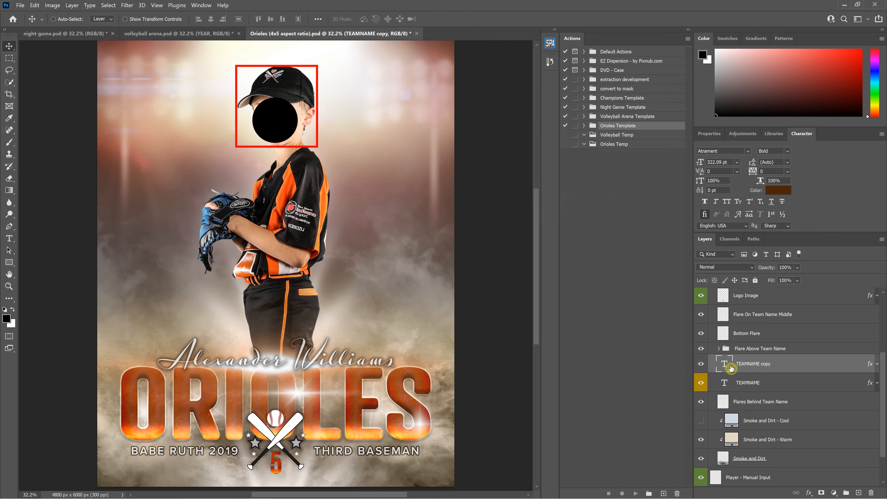
{"action": "left_click", "coordinate": [779, 190]}
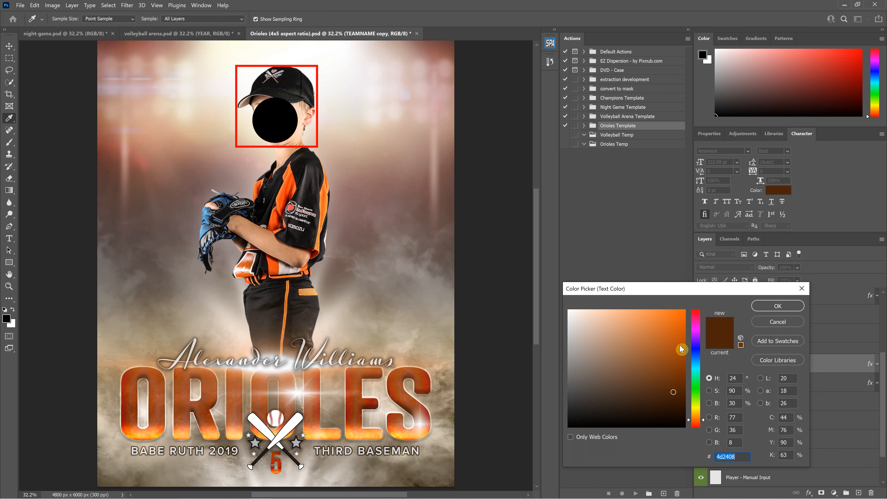
{"action": "type", "text": "1c1cce"}
{"action": "left_click", "coordinate": [771, 307]}
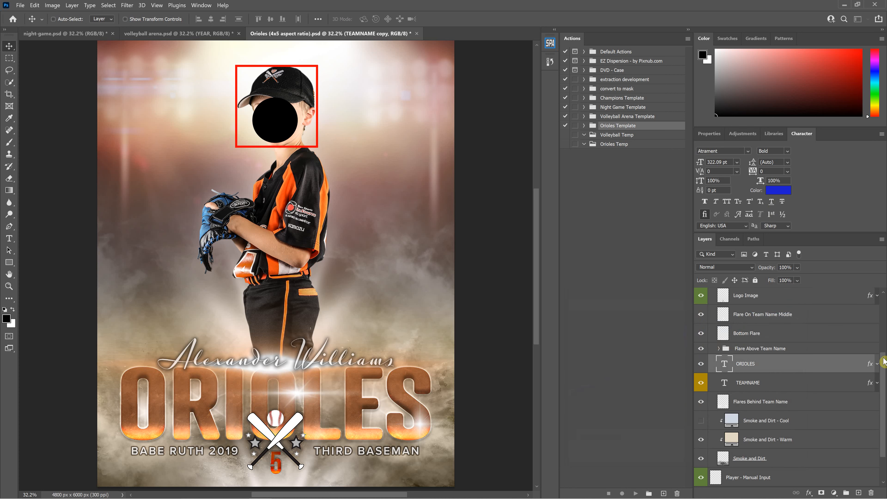
Change the duplicated team name text's Satin color to dark blue and review its Color Overlay, Gradient Overlay, Inner Shadow and Stroke effects
{"action": "double_click", "coordinate": [870, 365]}
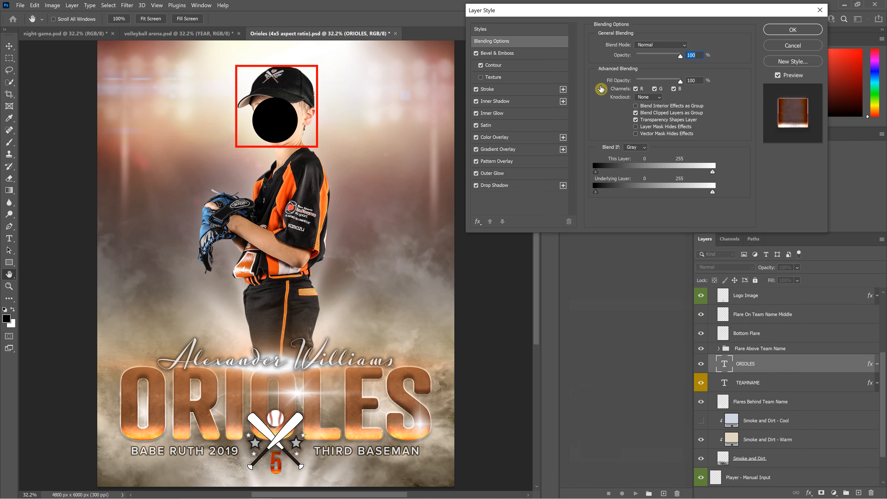
{"action": "left_click", "coordinate": [507, 127]}
{"action": "left_click", "coordinate": [689, 47]}
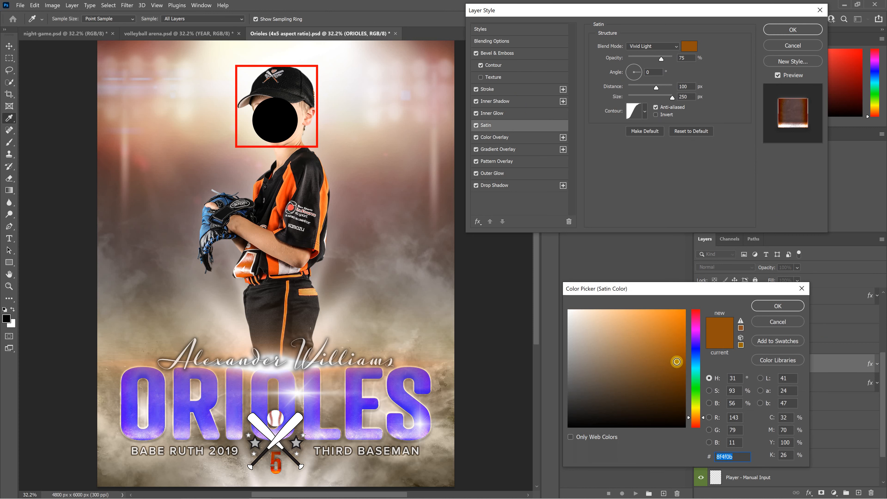
{"action": "left_click", "coordinate": [696, 349]}
{"action": "left_click", "coordinate": [775, 309]}
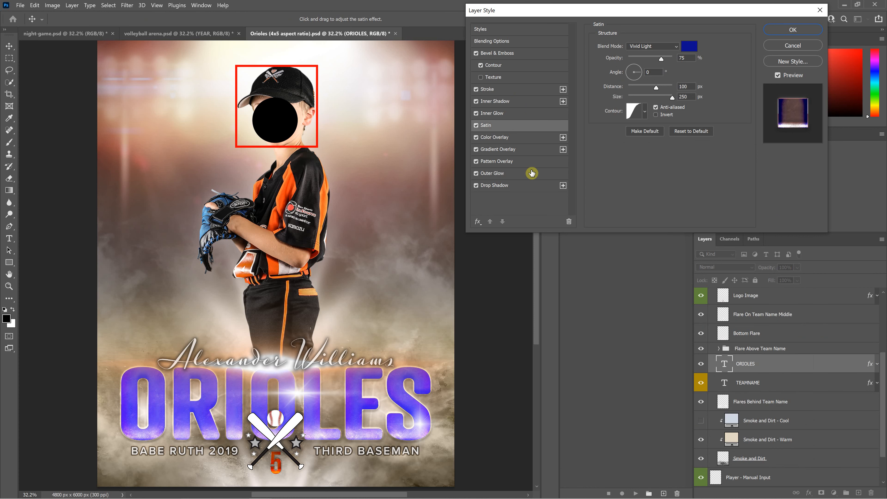
{"action": "left_click", "coordinate": [528, 143]}
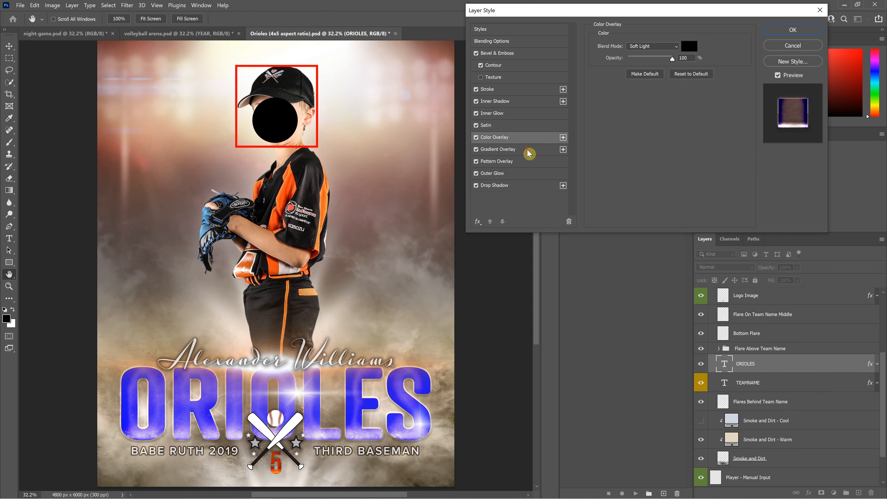
{"action": "left_click", "coordinate": [529, 151]}
{"action": "left_click", "coordinate": [513, 101]}
{"action": "left_click", "coordinate": [515, 90]}
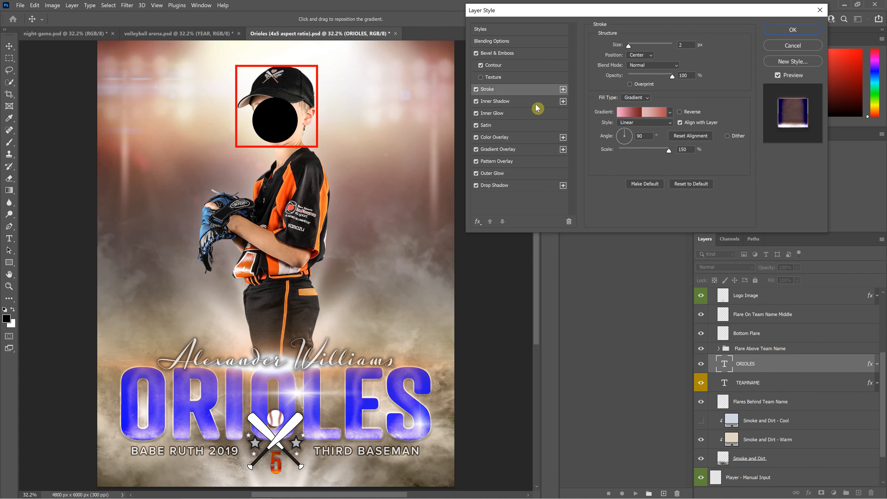
{"action": "left_click", "coordinate": [808, 28]}
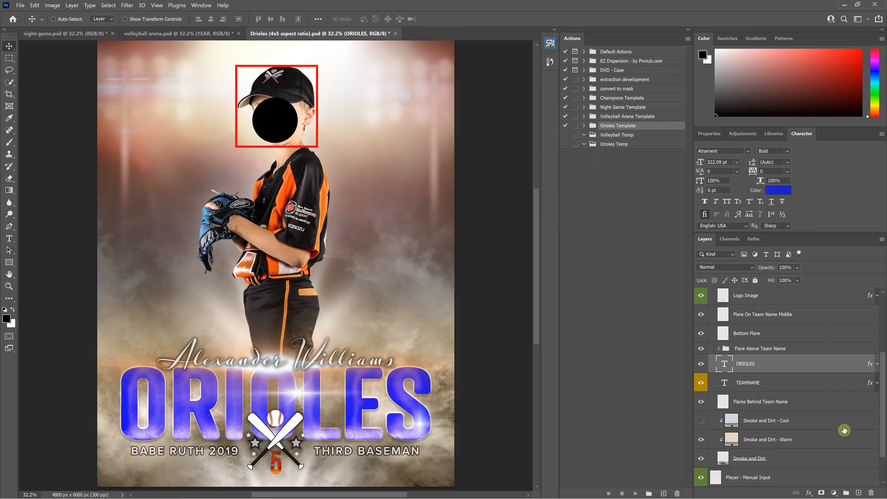
Rename the duplicated team name text layer as TEAMNAME BLUE
{"action": "double_click", "coordinate": [750, 366]}
{"action": "type", "text": "TEAMNAME BLUE"}
{"action": "left_click", "coordinate": [793, 383]}
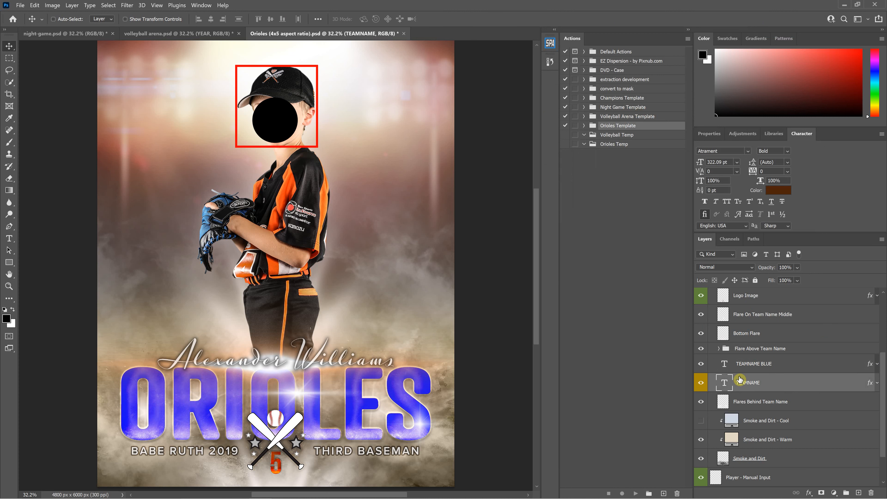
Toggle the visibility of TEAMNAME BLUE and TEAMNAME to compare the blue and orange versions, leaving both layers shown
{"action": "left_click", "coordinate": [703, 366]}
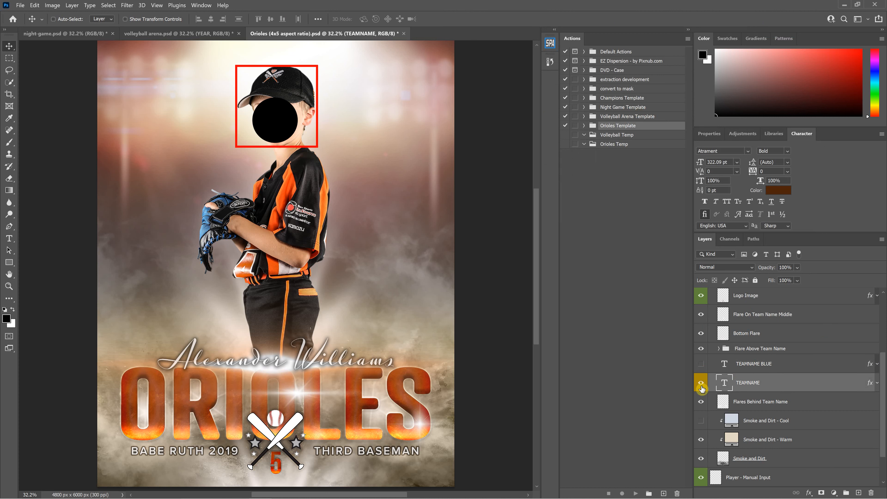
{"action": "left_click", "coordinate": [701, 382]}
{"action": "left_click", "coordinate": [702, 366]}
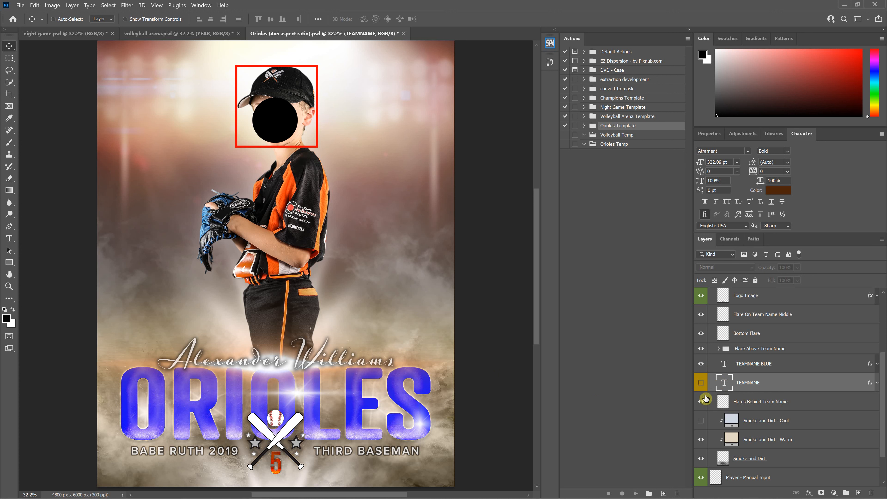
{"action": "left_click", "coordinate": [701, 385]}
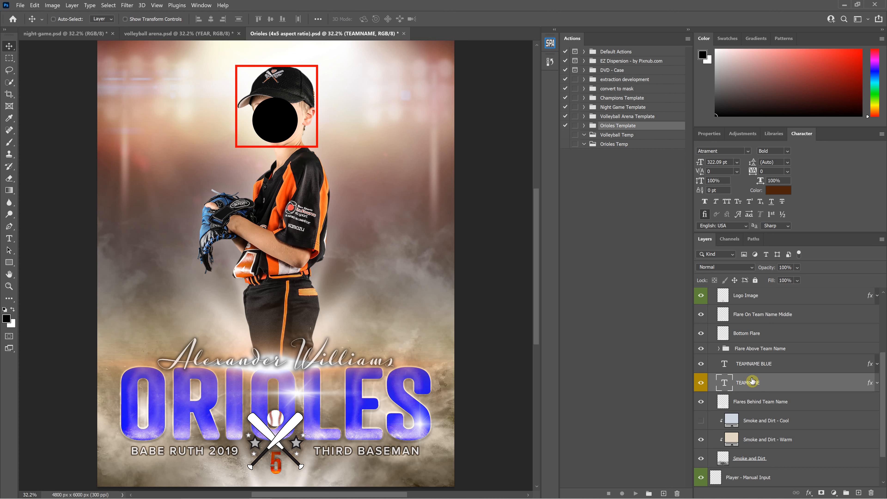
Rename the TEAMNAME BLUE layer as TEAMNAME and delete this blue copy
{"action": "left_click", "coordinate": [747, 365]}
{"action": "left_click", "coordinate": [746, 384]}
{"action": "left_click", "coordinate": [754, 363]}
{"action": "double_click", "coordinate": [763, 363]}
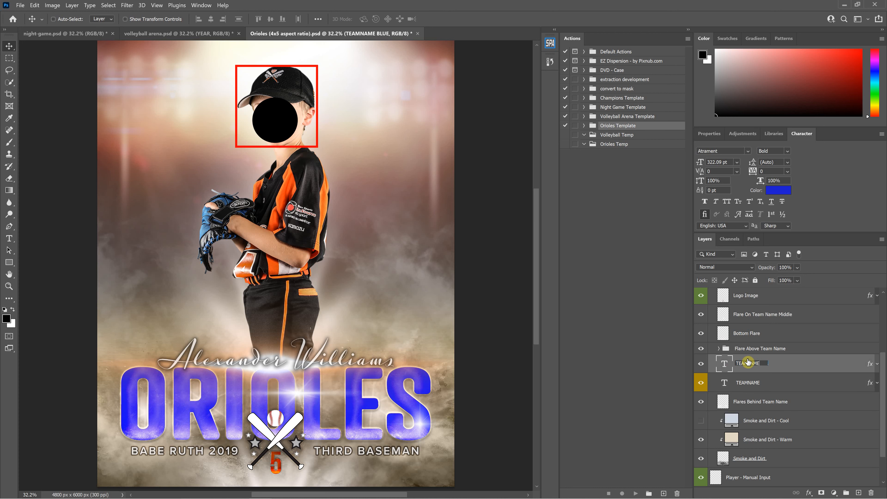
{"action": "key", "text": "BackSpace"}
{"action": "key", "text": "Return"}
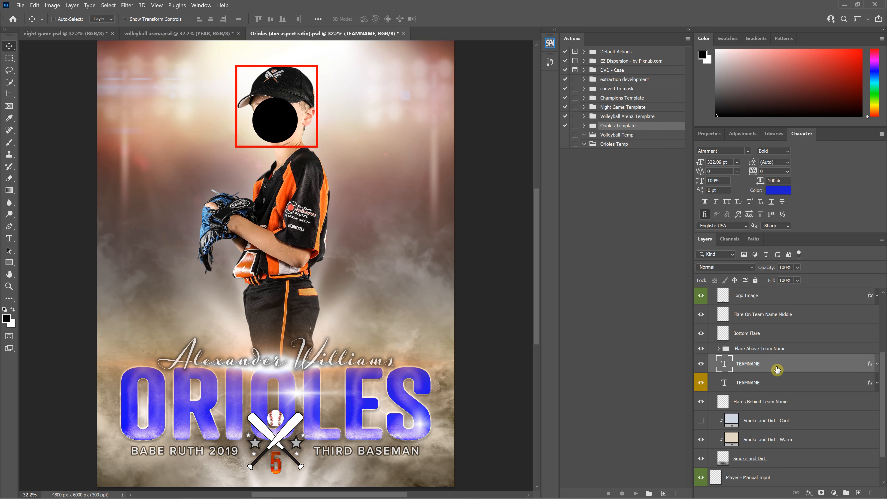
{"action": "left_click_drag", "start_coordinate": [847, 370], "coordinate": [871, 493]}
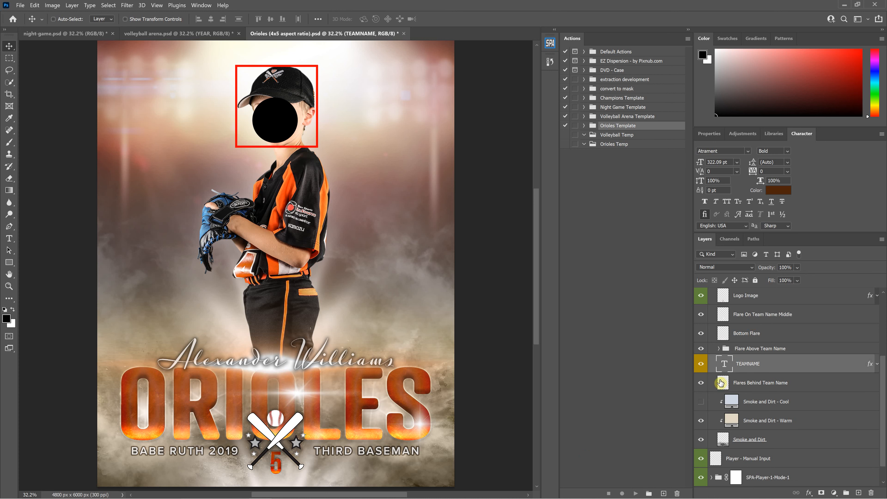
Check the original TEAMNAME text's layer style options and close them without changes
{"action": "double_click", "coordinate": [867, 365]}
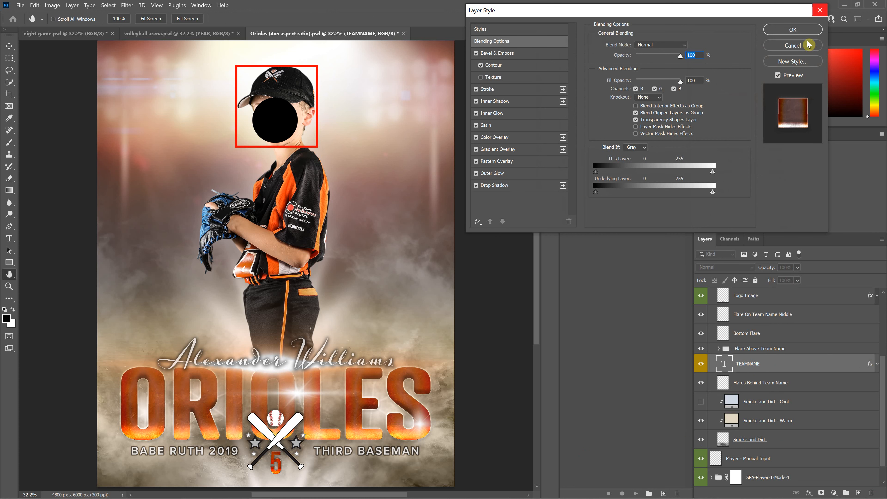
{"action": "left_click", "coordinate": [793, 46]}
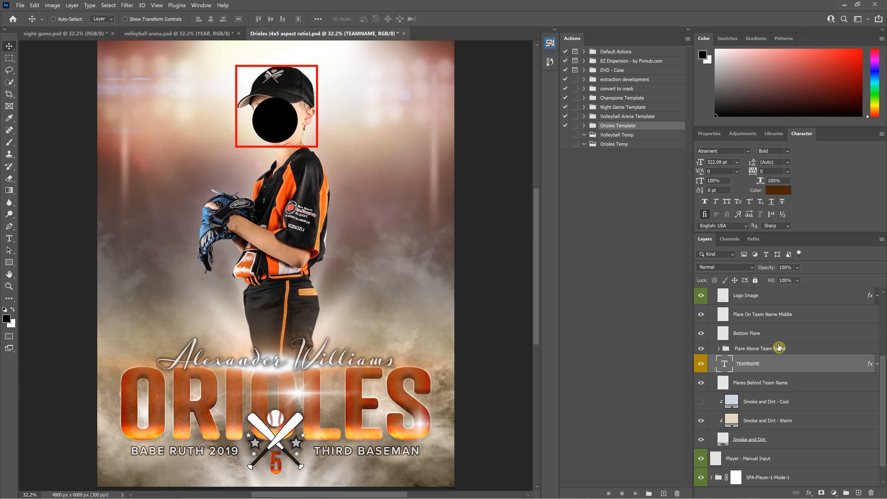
Expand the Text Styles group and its Large subgroup, and select the Blue Text Style - Large layer
{"action": "scroll", "coordinate": [774, 349], "scroll_direction": "down", "scroll_amount": 2}
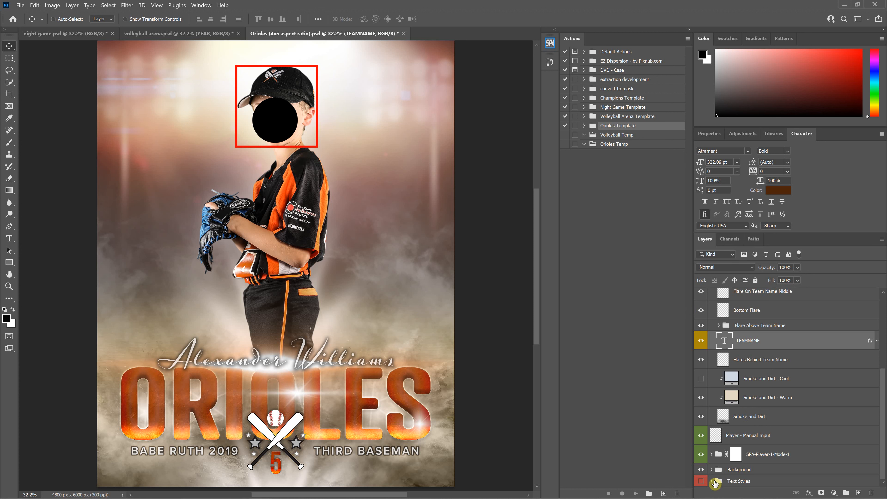
{"action": "left_click", "coordinate": [713, 484]}
{"action": "scroll", "coordinate": [779, 444], "scroll_direction": "down", "scroll_amount": 2}
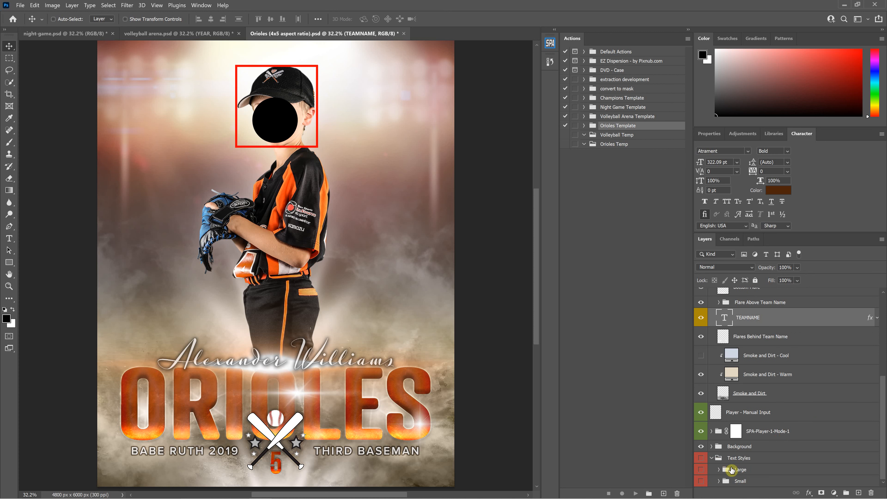
{"action": "left_click", "coordinate": [719, 470]}
{"action": "scroll", "coordinate": [785, 431], "scroll_direction": "down", "scroll_amount": 5}
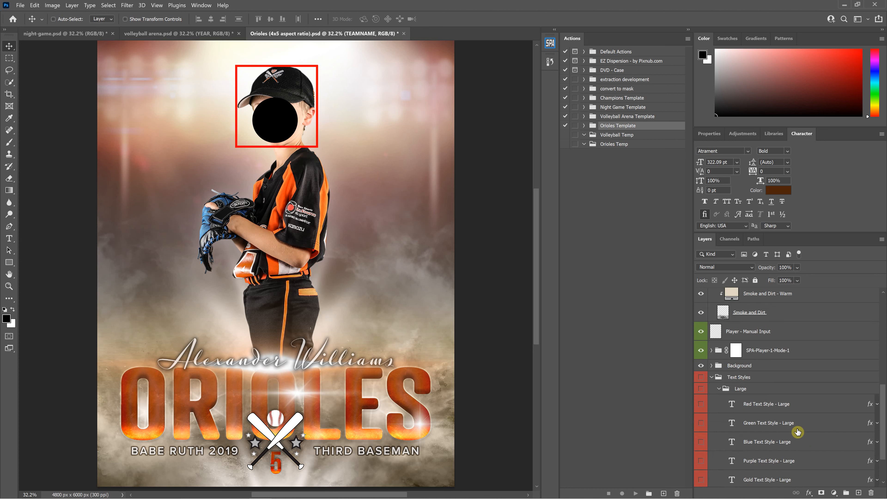
{"action": "scroll", "coordinate": [794, 401], "scroll_direction": "down", "scroll_amount": 3}
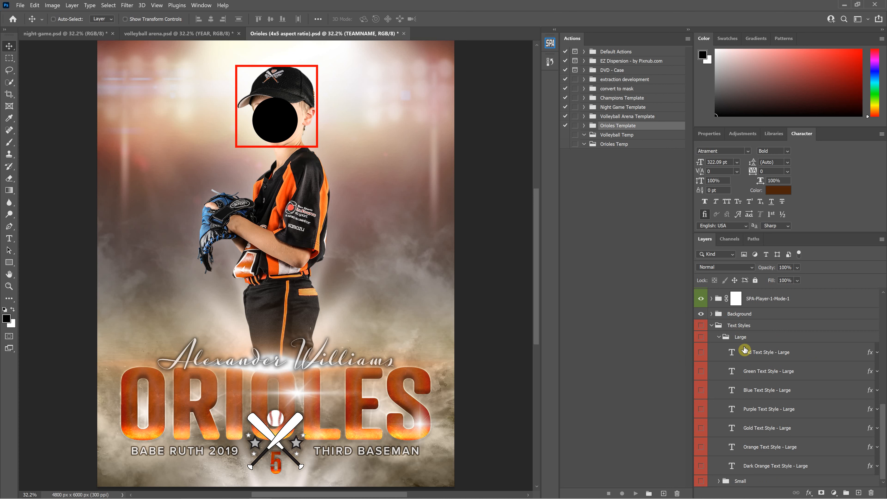
{"action": "left_click", "coordinate": [780, 394]}
Examine how the TEAMNAME text layer relates to the ready-made Large text styles in the Orioles template's layers
{"action": "scroll", "coordinate": [772, 388], "scroll_direction": "up", "scroll_amount": 5}
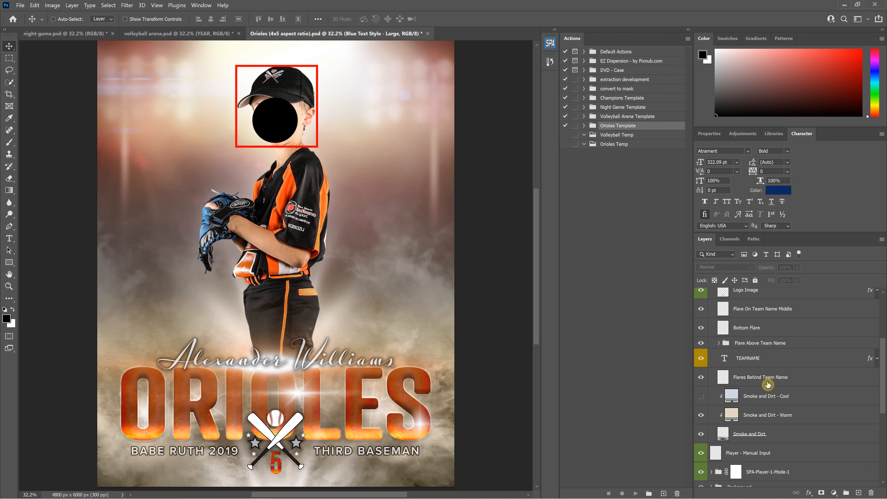
{"action": "scroll", "coordinate": [811, 368], "scroll_direction": "down", "scroll_amount": 3}
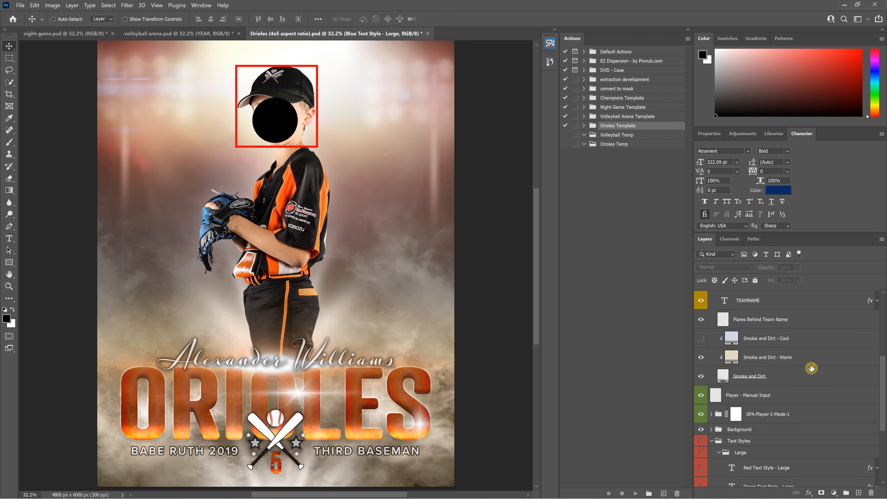
{"action": "scroll", "coordinate": [811, 368], "scroll_direction": "up", "scroll_amount": 1}
{"action": "scroll", "coordinate": [811, 368], "scroll_direction": "up", "scroll_amount": 1}
{"action": "scroll", "coordinate": [810, 367], "scroll_direction": "down", "scroll_amount": 4}
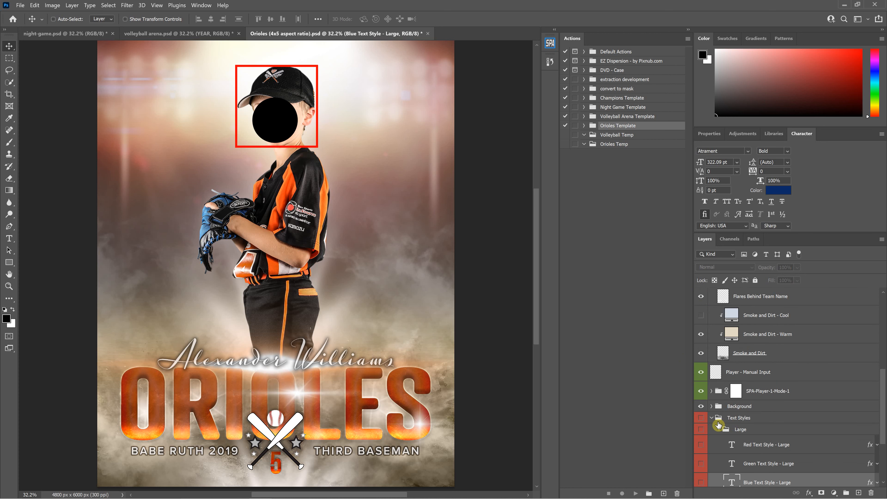
{"action": "scroll", "coordinate": [720, 421], "scroll_direction": "up", "scroll_amount": 7}
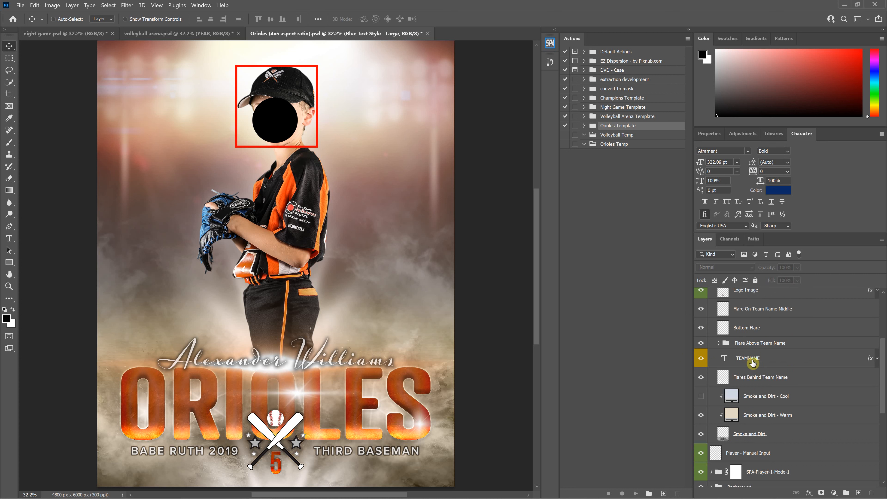
{"action": "left_click", "coordinate": [725, 361]}
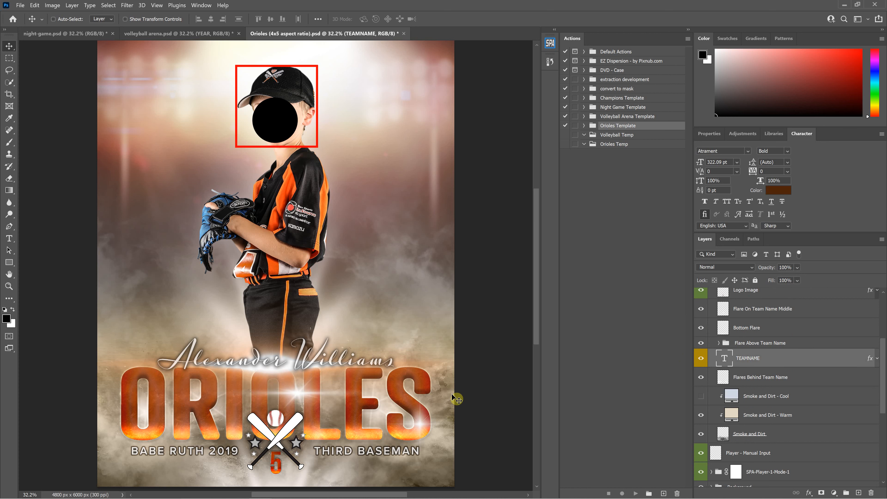
{"action": "scroll", "coordinate": [754, 392], "scroll_direction": "down", "scroll_amount": 5}
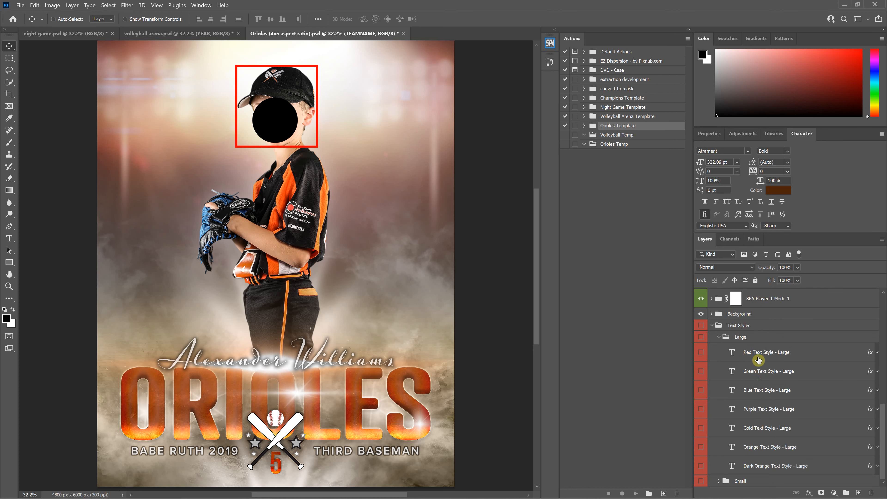
{"action": "scroll", "coordinate": [751, 350], "scroll_direction": "up", "scroll_amount": 4}
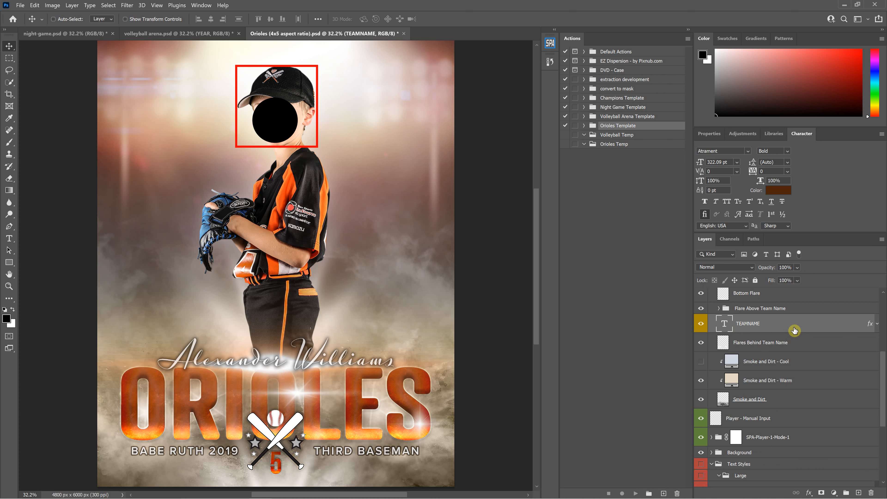
{"action": "scroll", "coordinate": [772, 335], "scroll_direction": "up", "scroll_amount": 2}
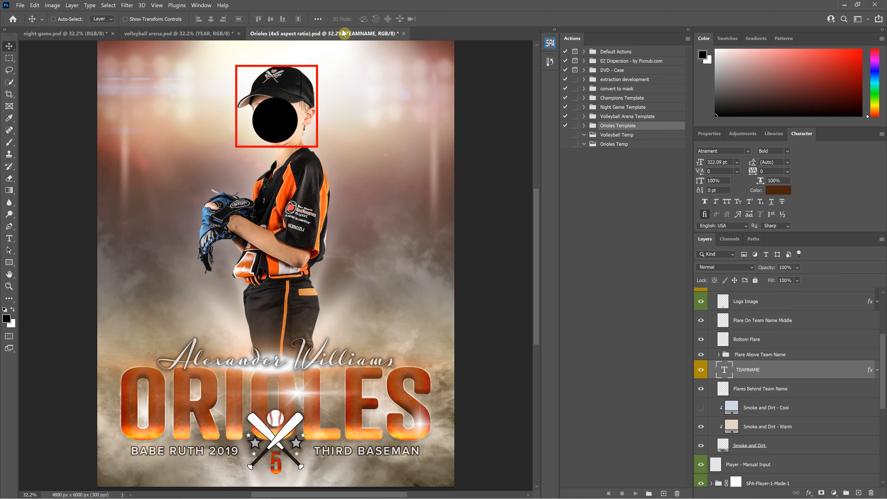
Switch to volleyball arena.psd and start recording a new action named Blue Year in the Volleyball Temp set
{"action": "left_click", "coordinate": [198, 35]}
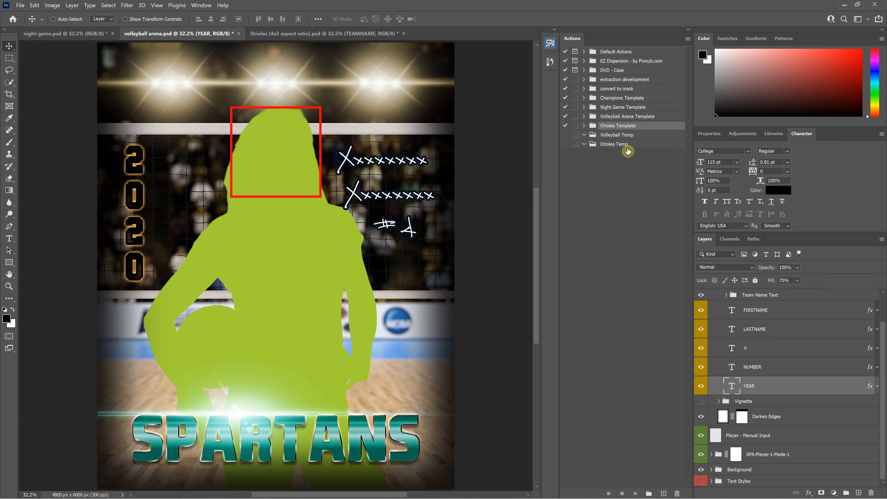
{"action": "left_click", "coordinate": [596, 137]}
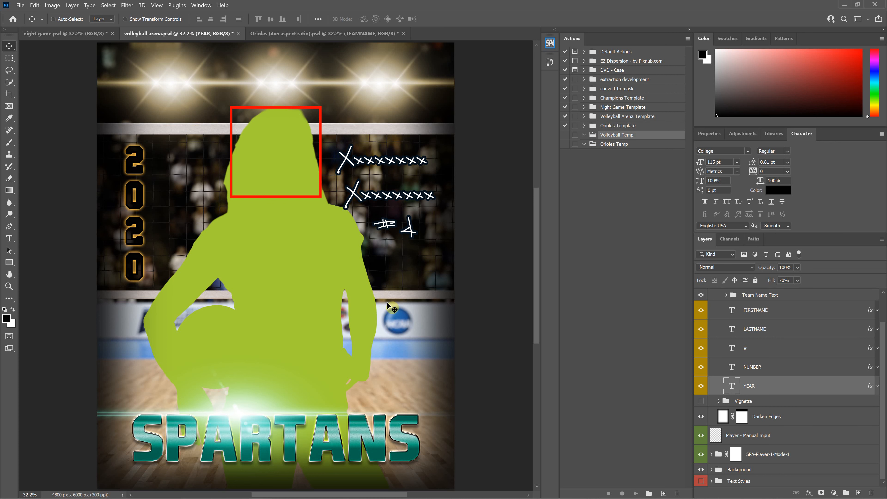
{"action": "left_click", "coordinate": [688, 37]}
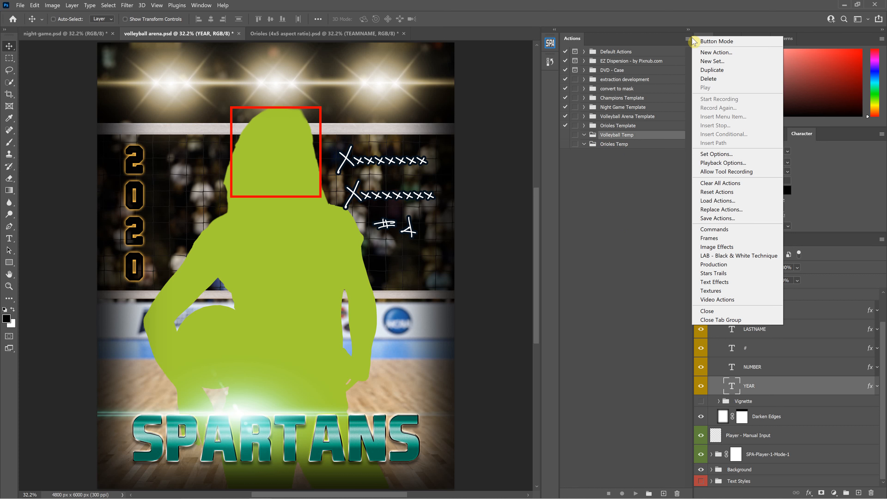
{"action": "left_click", "coordinate": [716, 53]}
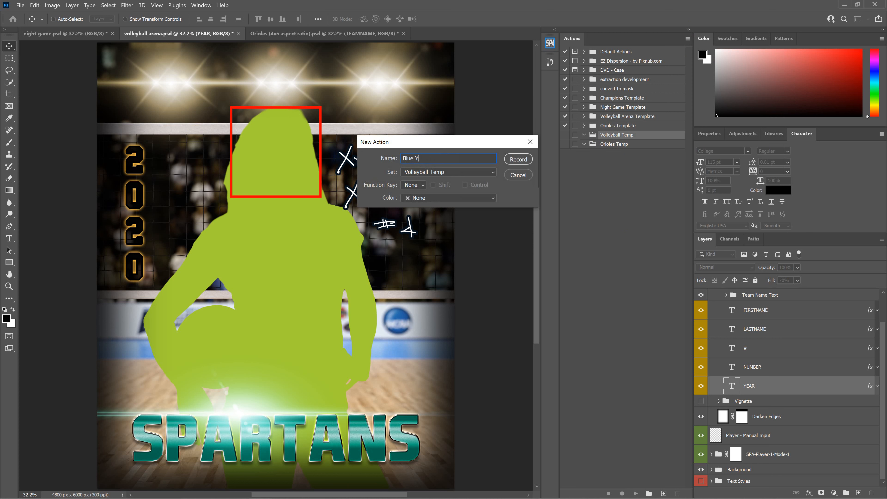
{"action": "left_click", "coordinate": [518, 161]}
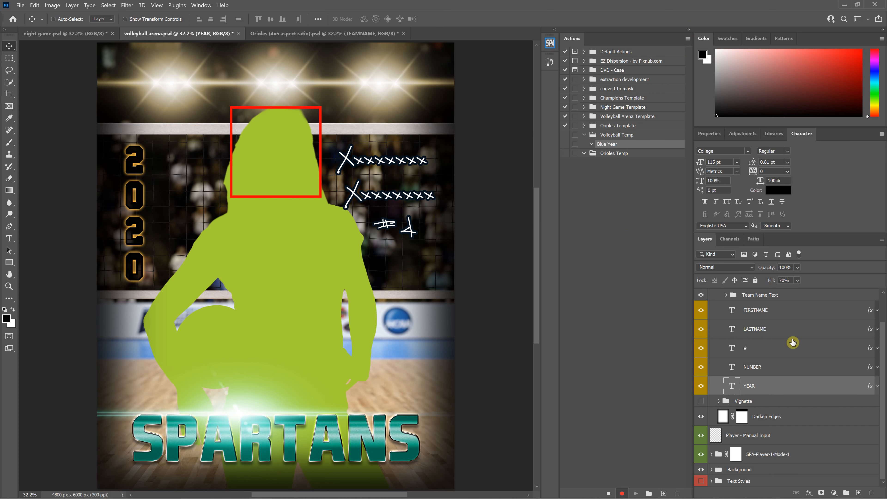
Expand the Text Styles and Year Text groups and copy the layer style of the Blue - Year text layer
{"action": "left_click", "coordinate": [712, 481]}
{"action": "scroll", "coordinate": [755, 441], "scroll_direction": "down", "scroll_amount": 1}
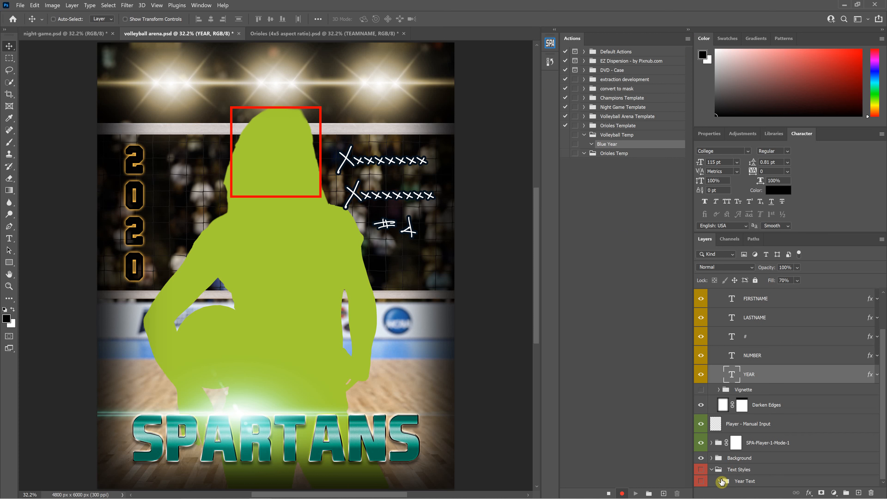
{"action": "left_click", "coordinate": [719, 481]}
{"action": "scroll", "coordinate": [765, 419], "scroll_direction": "down", "scroll_amount": 7}
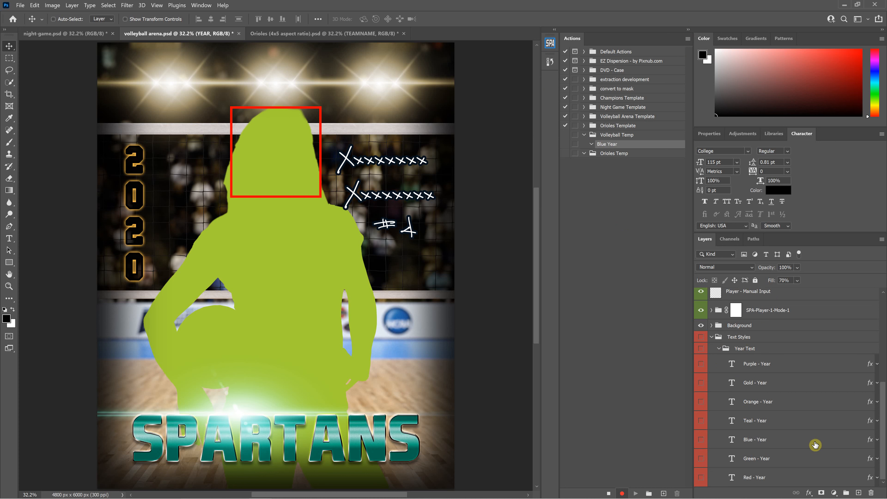
{"action": "left_click", "coordinate": [799, 445]}
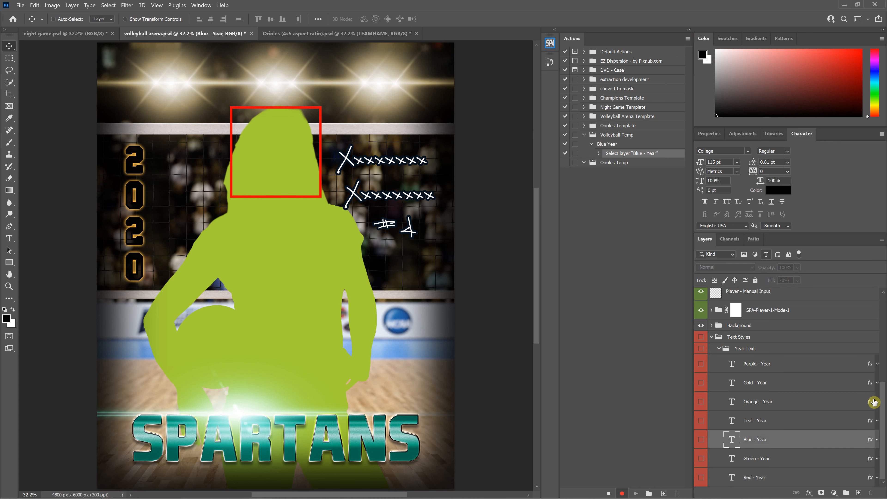
{"action": "right_click", "coordinate": [869, 442]}
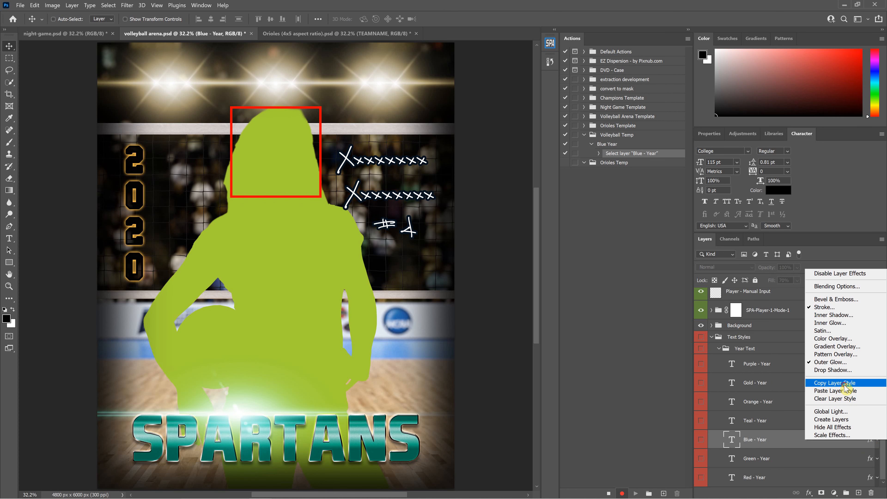
{"action": "left_click", "coordinate": [846, 392]}
{"action": "right_click", "coordinate": [764, 443]}
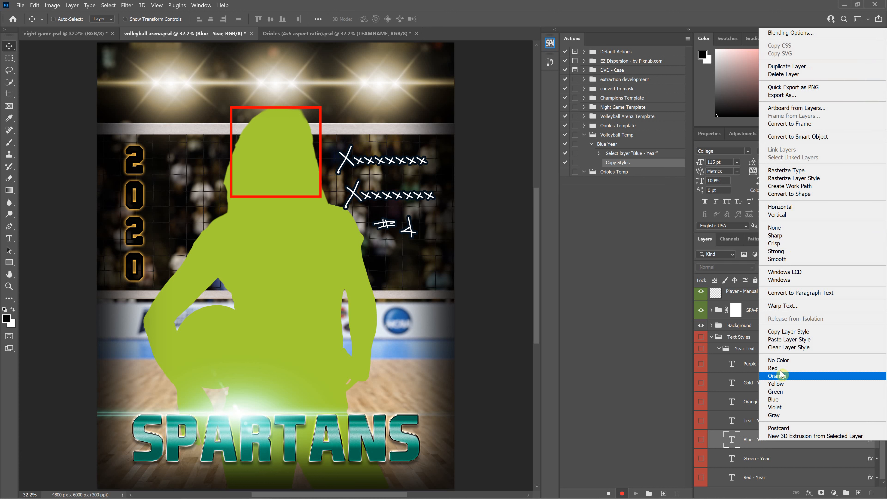
{"action": "right_click", "coordinate": [734, 442]}
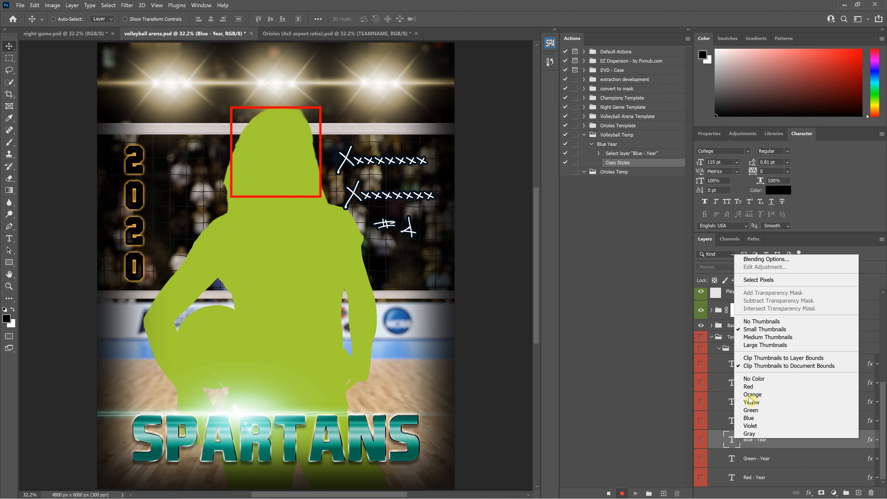
{"action": "left_click", "coordinate": [768, 447]}
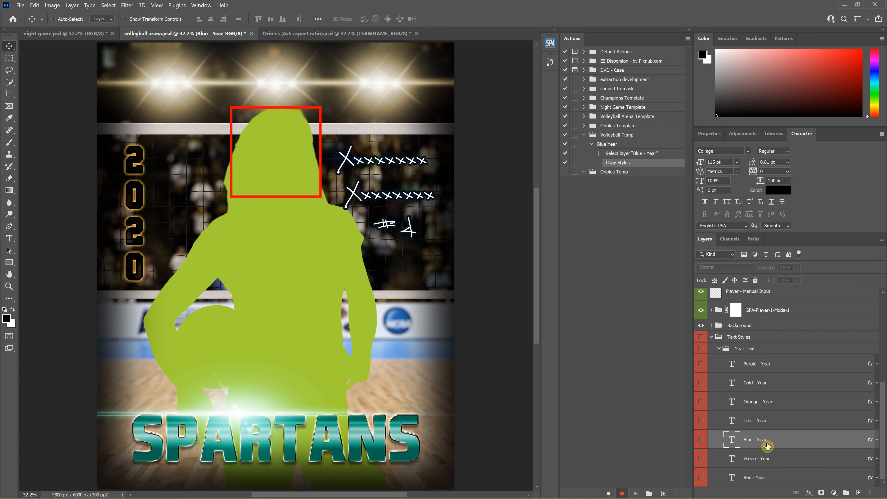
{"action": "right_click", "coordinate": [833, 444]}
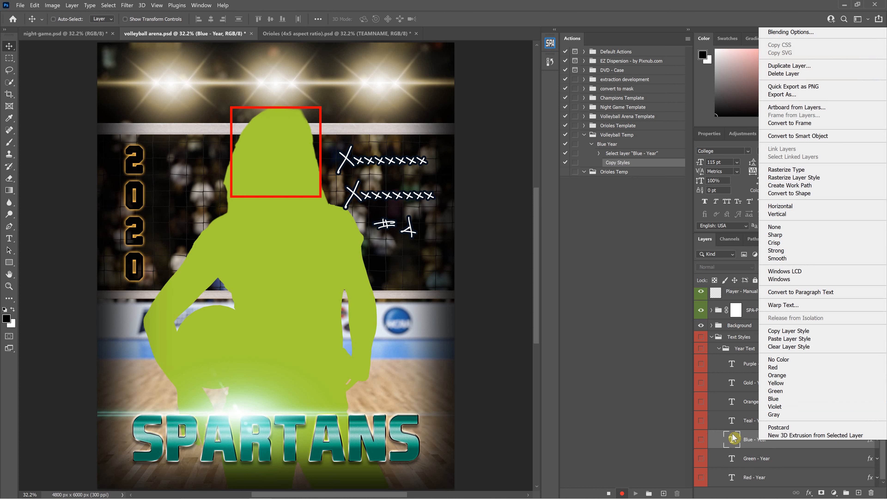
{"action": "right_click", "coordinate": [732, 441]}
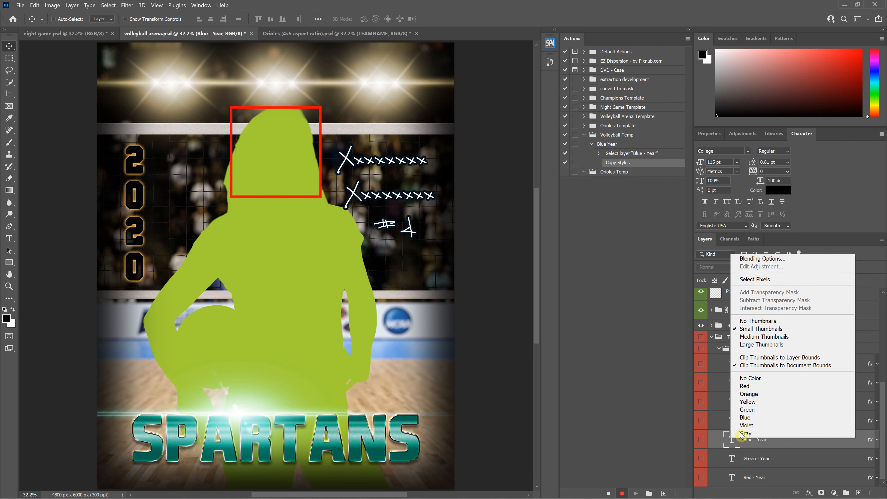
{"action": "left_click", "coordinate": [755, 444]}
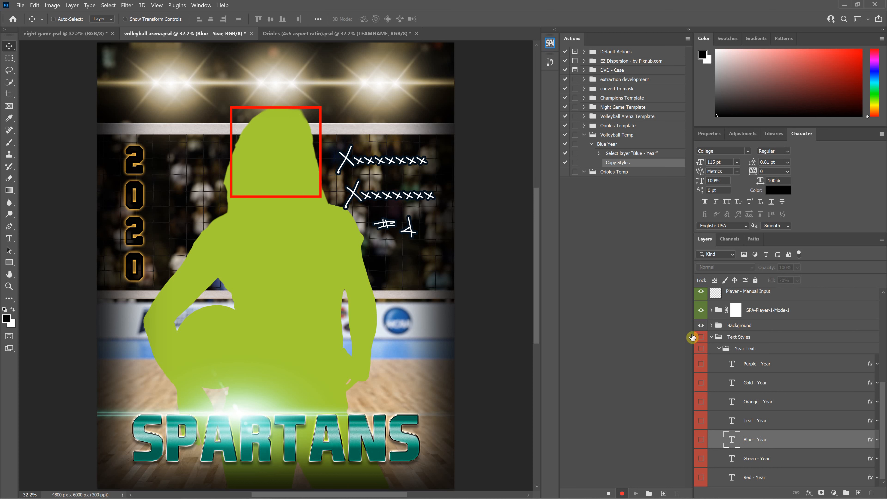
Clear the YEAR text layer's existing layer style and paste the copied Blue - Year style onto it
{"action": "scroll", "coordinate": [771, 389], "scroll_direction": "up", "scroll_amount": 2}
{"action": "scroll", "coordinate": [771, 389], "scroll_direction": "up", "scroll_amount": 5}
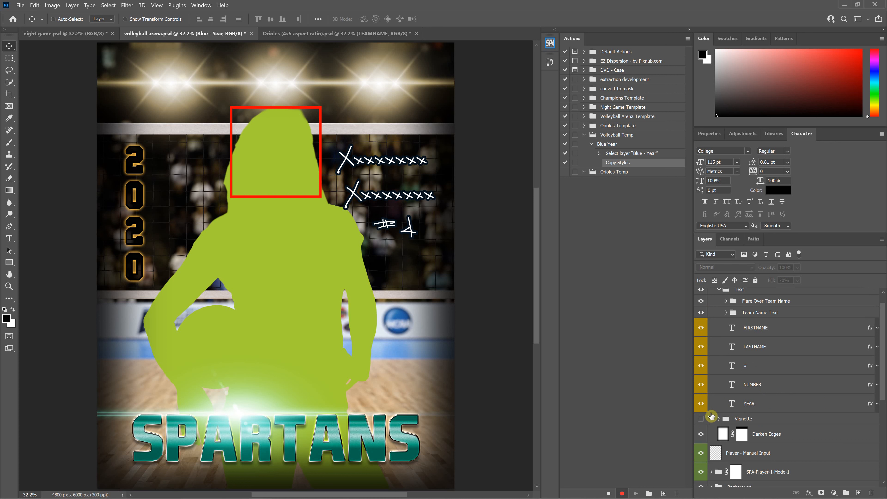
{"action": "left_click", "coordinate": [788, 408]}
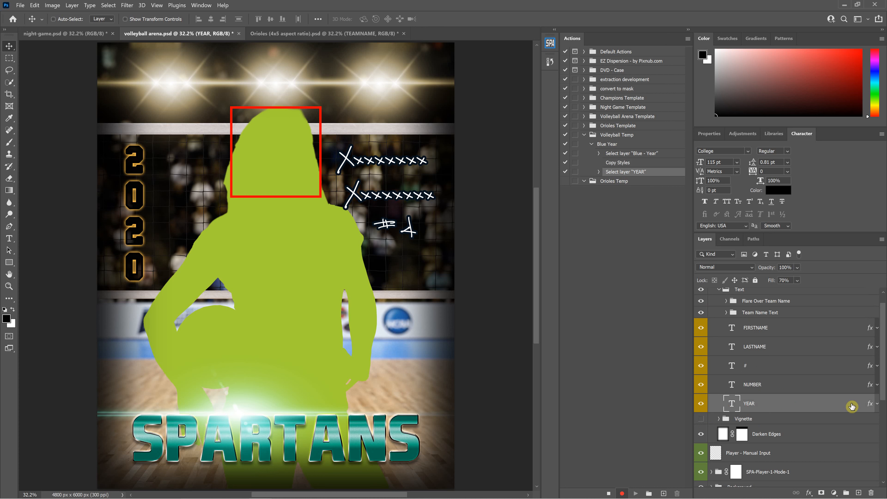
{"action": "right_click", "coordinate": [870, 407]}
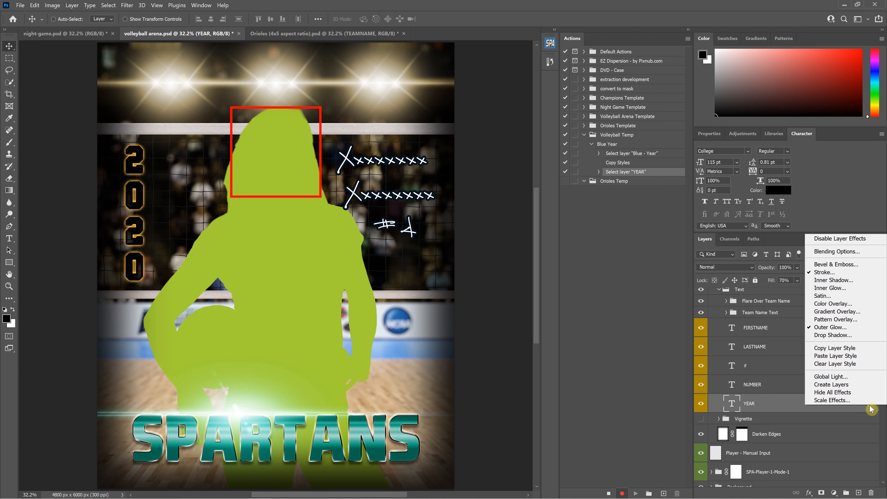
{"action": "left_click", "coordinate": [848, 368]}
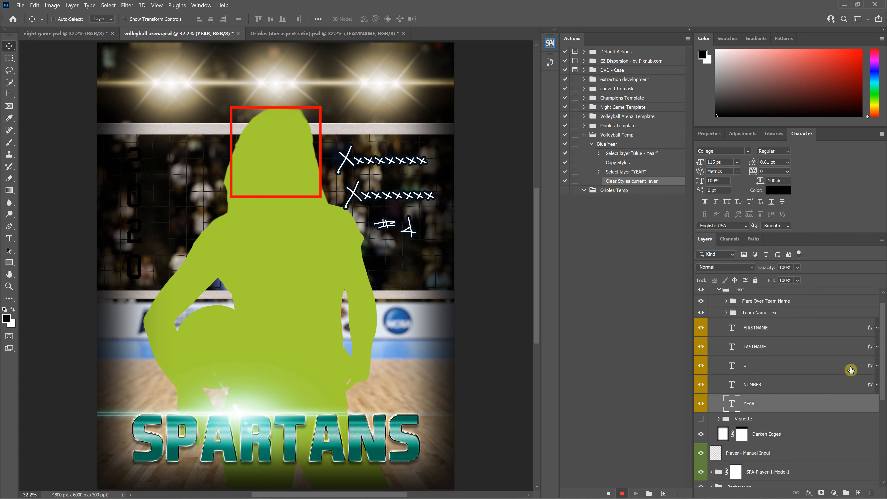
{"action": "right_click", "coordinate": [868, 406]}
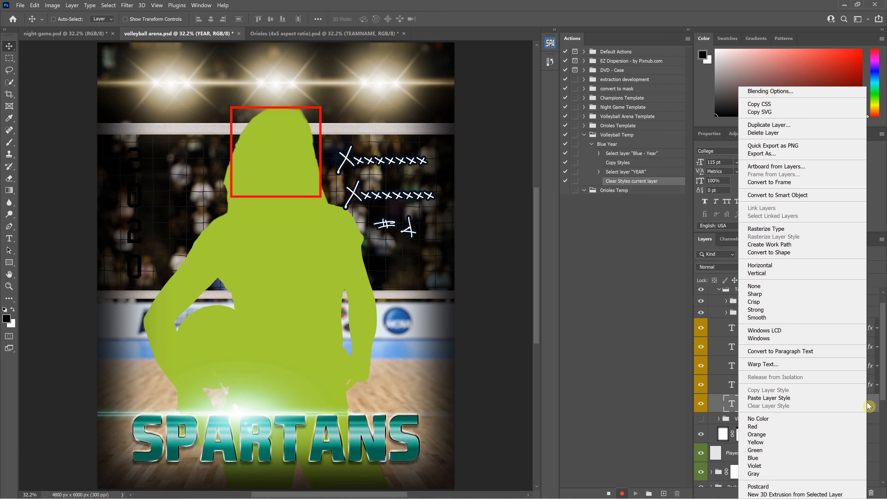
{"action": "left_click", "coordinate": [850, 399]}
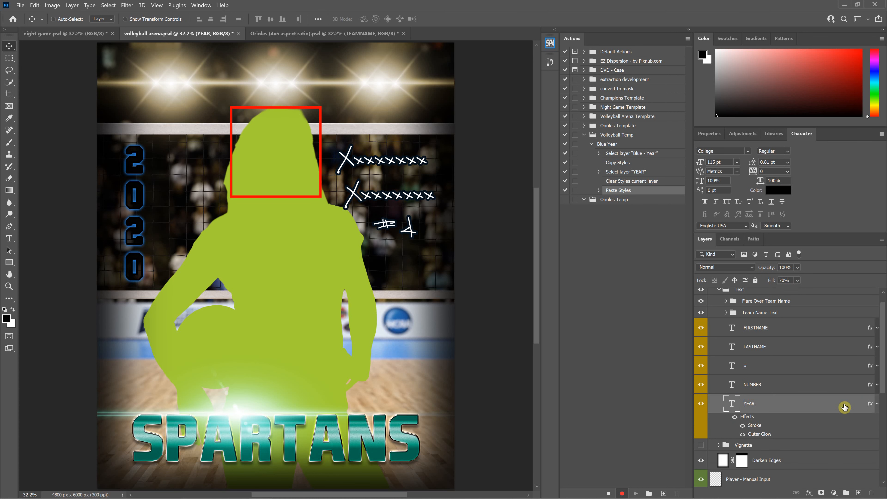
Stop recording the Blue Year action, review its recorded steps against the layers, and collapse it
{"action": "mouse_move", "coordinate": [610, 489]}
{"action": "left_click", "coordinate": [631, 183]}
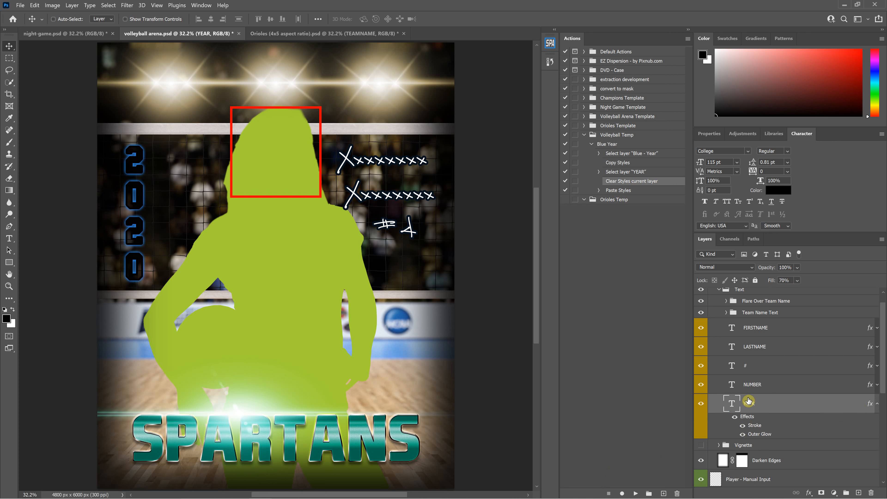
{"action": "scroll", "coordinate": [769, 402], "scroll_direction": "down", "scroll_amount": 5}
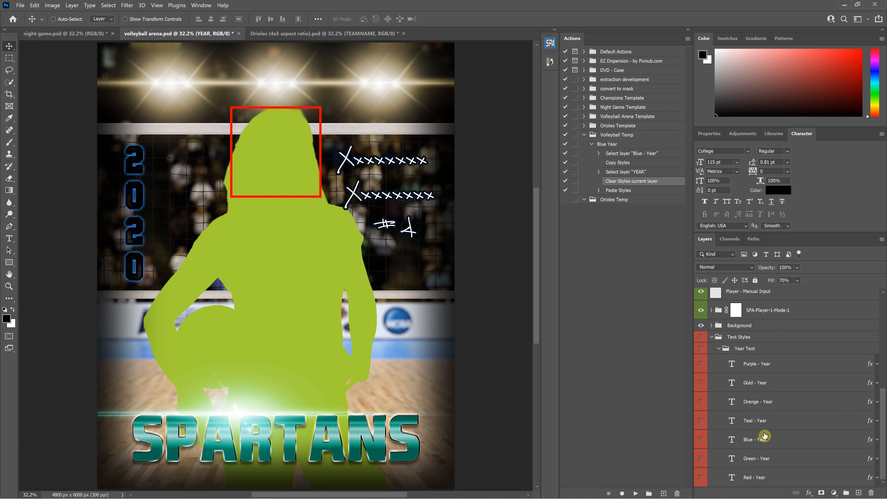
{"action": "scroll", "coordinate": [765, 436], "scroll_direction": "up", "scroll_amount": 3}
{"action": "scroll", "coordinate": [764, 432], "scroll_direction": "up", "scroll_amount": 1}
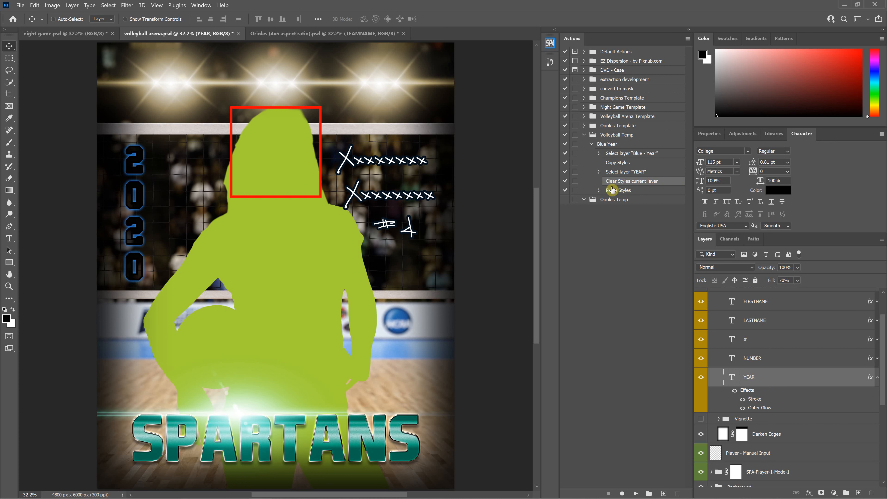
{"action": "left_click", "coordinate": [646, 193]}
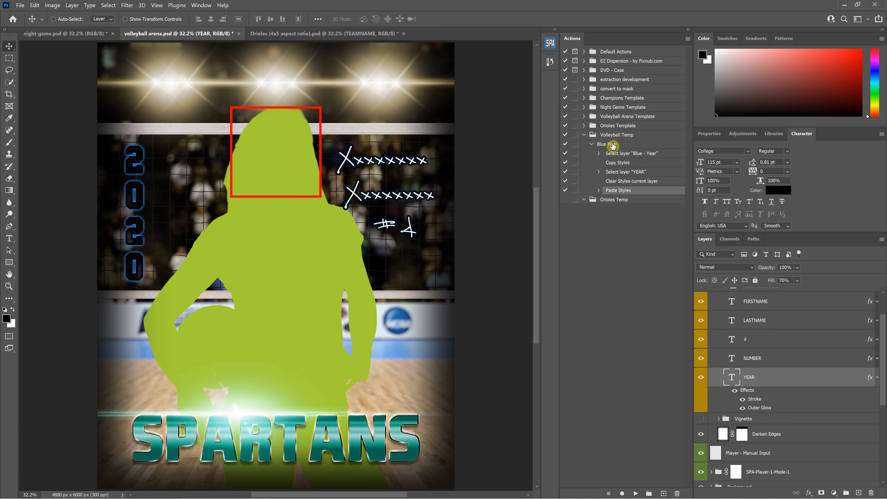
{"action": "left_click", "coordinate": [622, 144]}
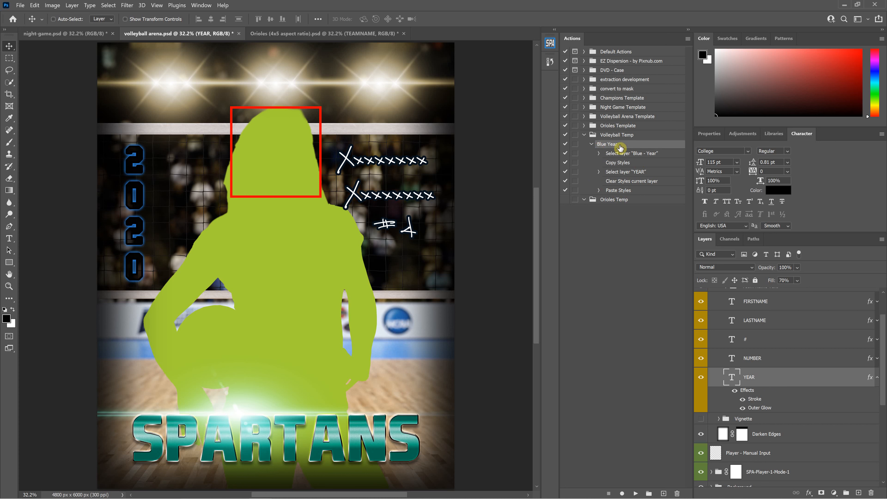
{"action": "left_click", "coordinate": [591, 144]}
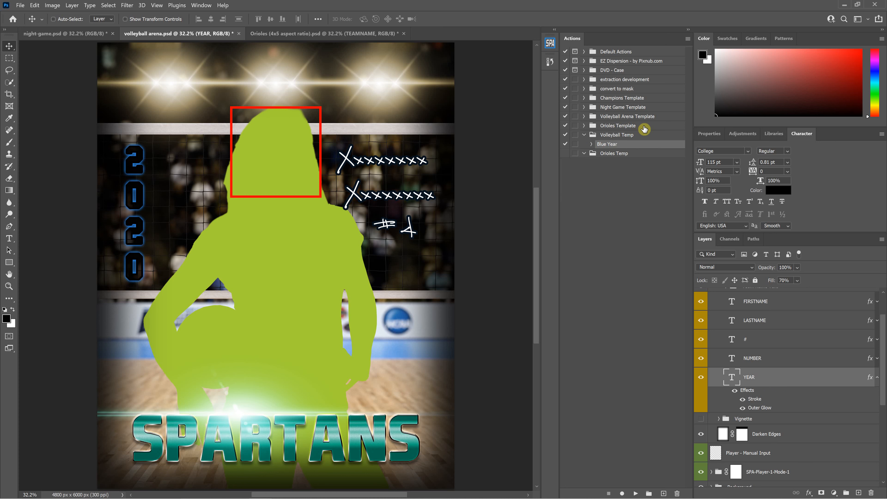
Duplicate the Blue Year action and rename the copy Green Year
{"action": "left_click", "coordinate": [688, 39]}
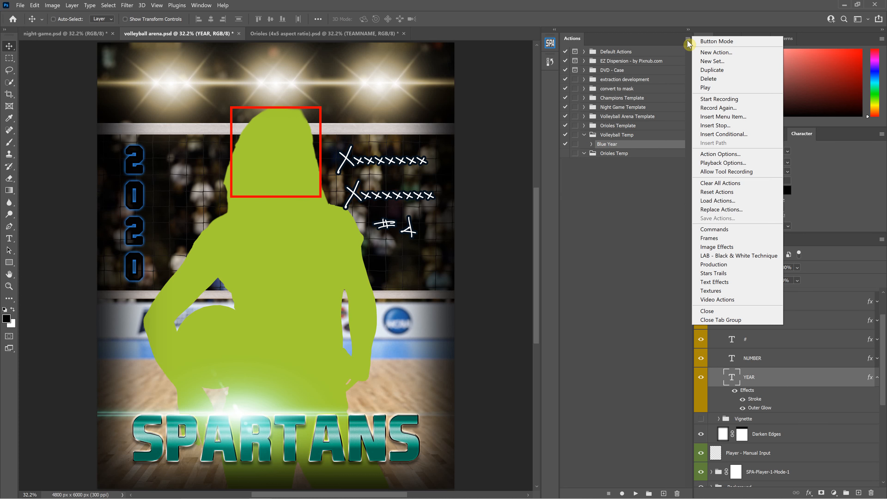
{"action": "left_click", "coordinate": [713, 69]}
{"action": "double_click", "coordinate": [635, 155]}
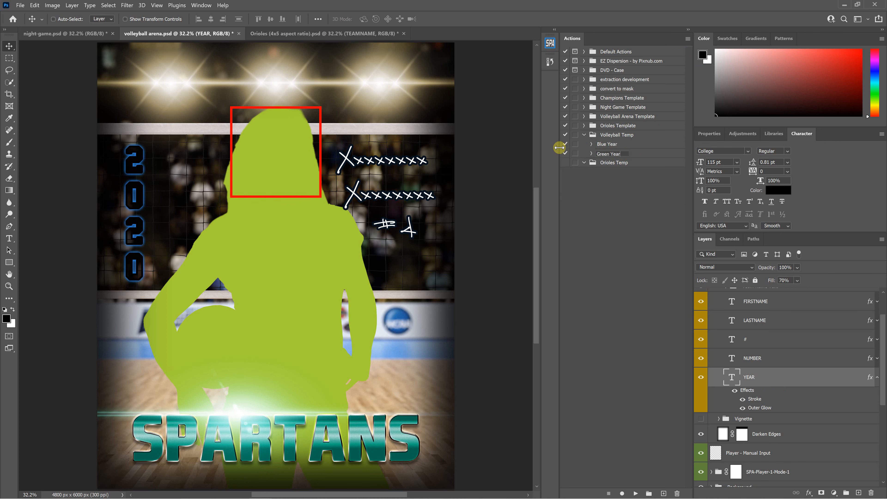
{"action": "key", "text": "Return"}
Expand the Green Year and Blue Year actions and compare their recorded layer selection steps
{"action": "left_click", "coordinate": [592, 154]}
{"action": "left_click", "coordinate": [591, 144]}
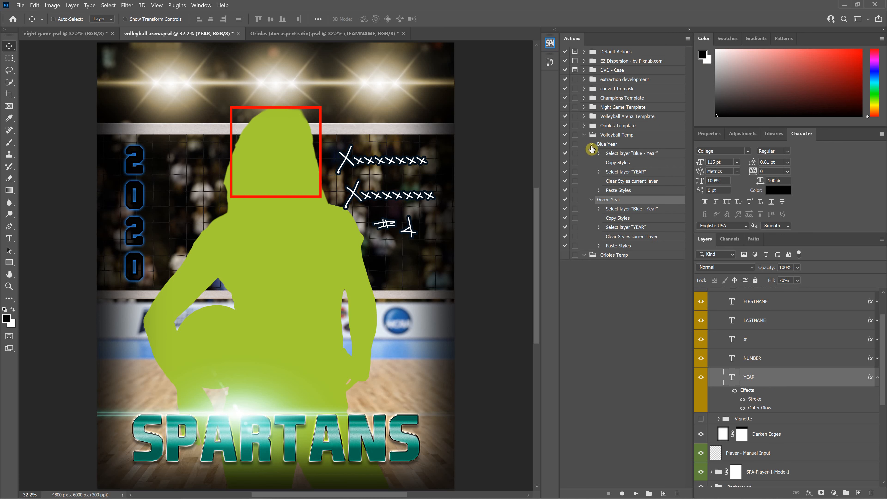
{"action": "left_click", "coordinate": [640, 210]}
{"action": "left_click", "coordinate": [650, 155]}
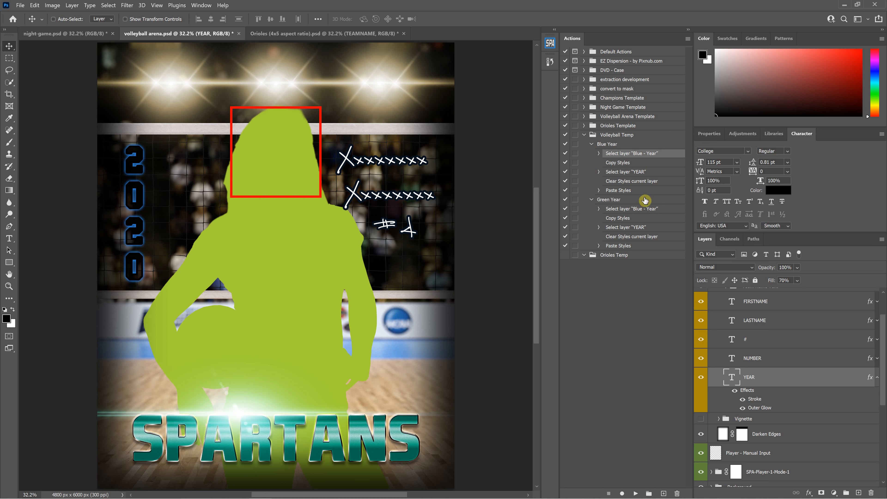
{"action": "left_click", "coordinate": [648, 210]}
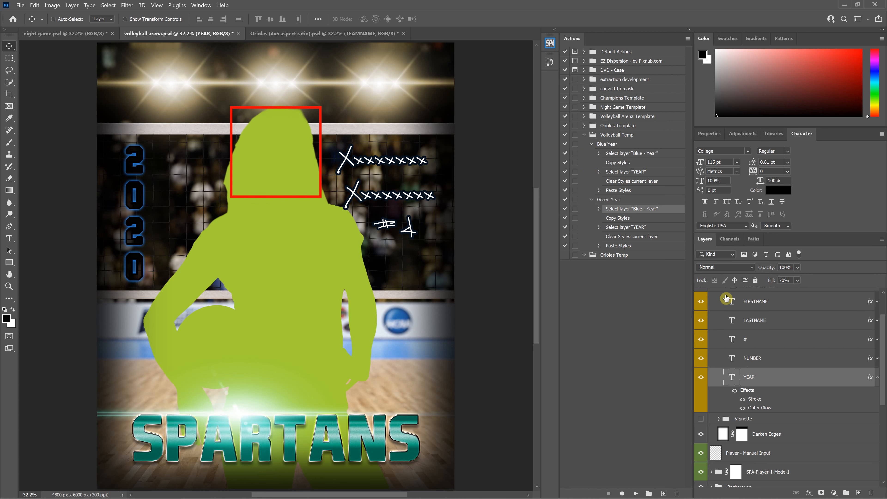
Record selecting the Green - Year layer as the first command of the Green Year action, replacing its Blue - Year selection command
{"action": "left_click", "coordinate": [631, 202]}
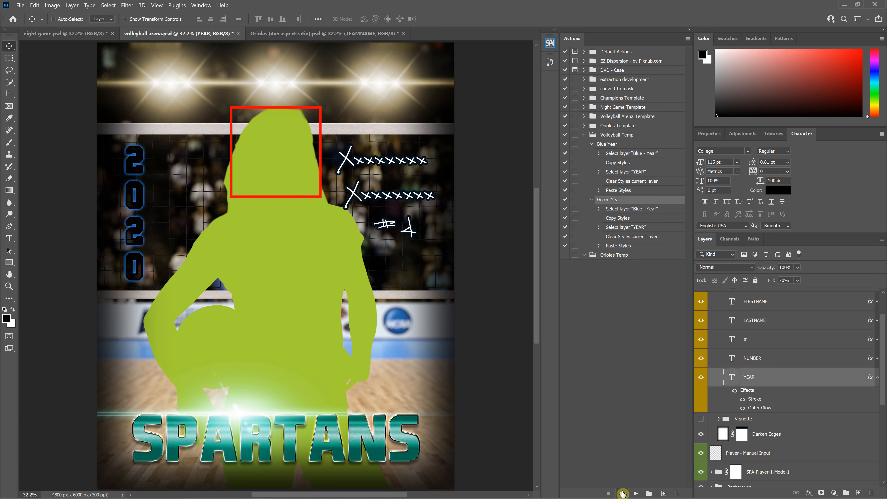
{"action": "left_click", "coordinate": [623, 492]}
{"action": "scroll", "coordinate": [757, 367], "scroll_direction": "down", "scroll_amount": 5}
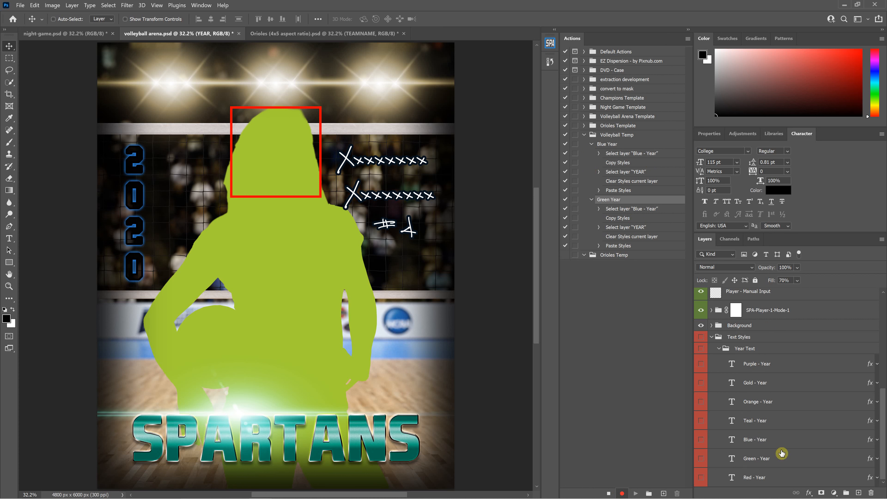
{"action": "left_click", "coordinate": [829, 460]}
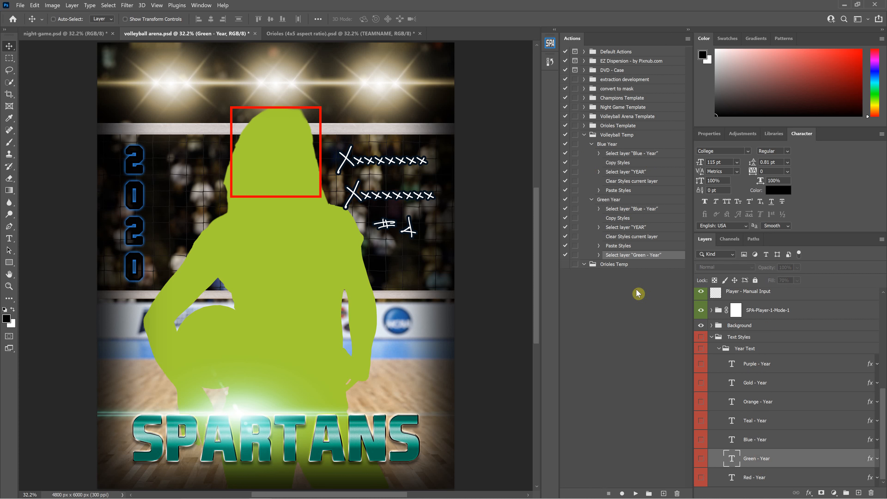
{"action": "left_click_drag", "start_coordinate": [660, 255], "coordinate": [666, 211]}
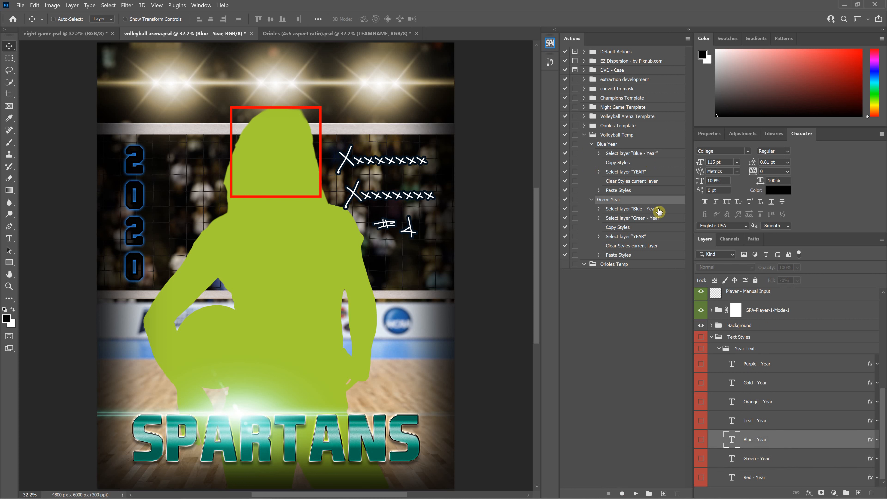
{"action": "left_click", "coordinate": [665, 210]}
{"action": "left_click_drag", "start_coordinate": [668, 211], "coordinate": [677, 492]}
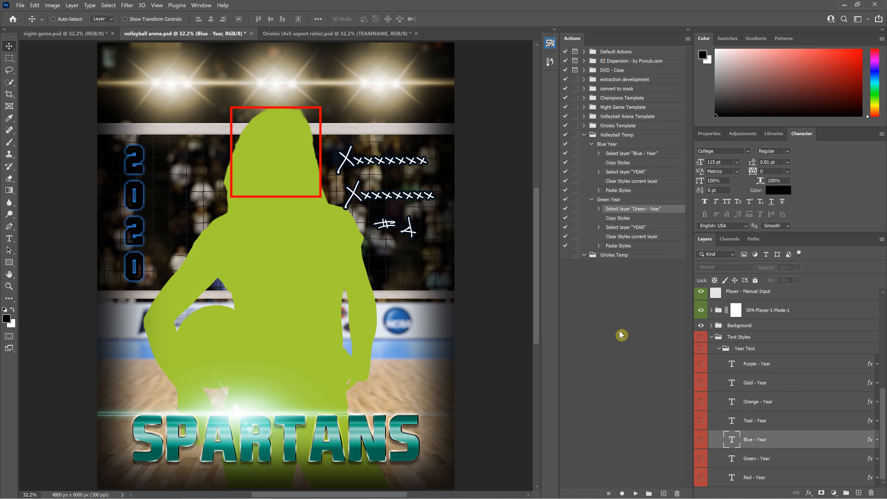
Test the Green Year action and then the Blue Year action by playing each one, and collapse both
{"action": "left_click", "coordinate": [608, 200]}
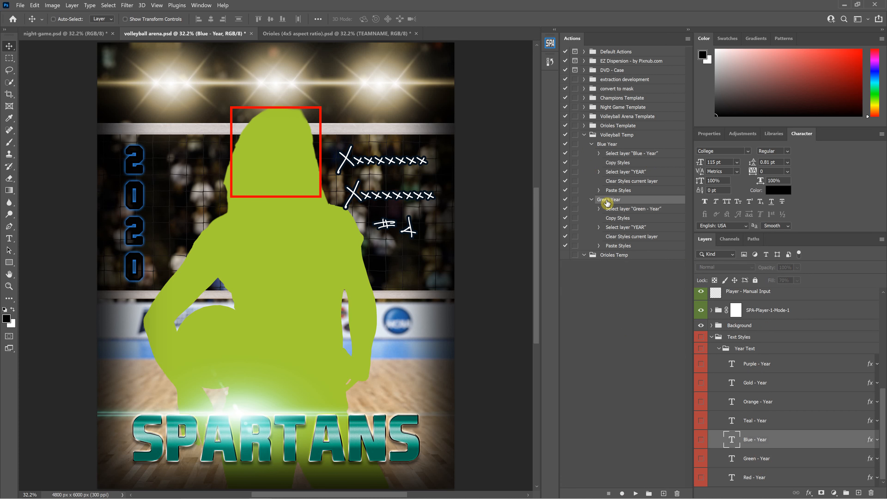
{"action": "left_click", "coordinate": [635, 493]}
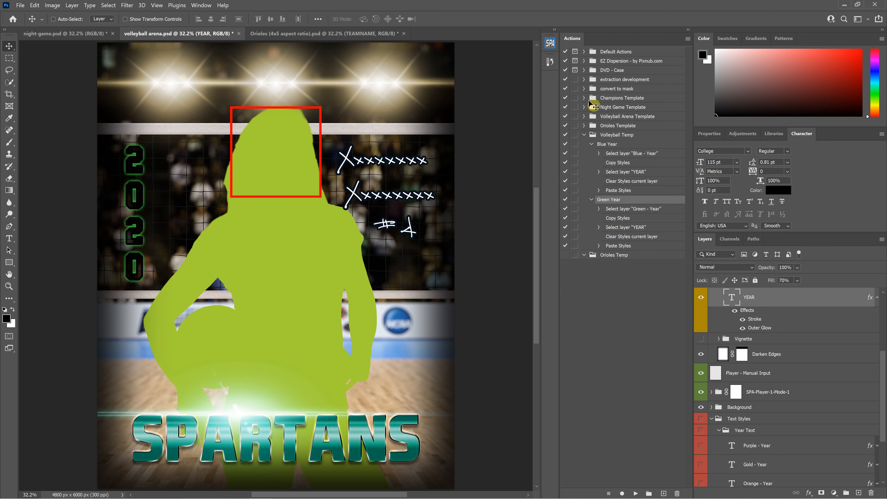
{"action": "left_click", "coordinate": [606, 144]}
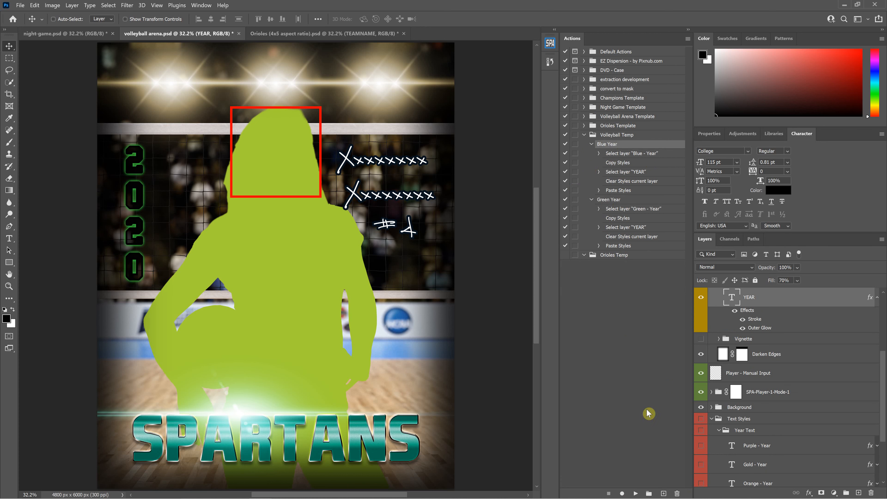
{"action": "left_click", "coordinate": [637, 492]}
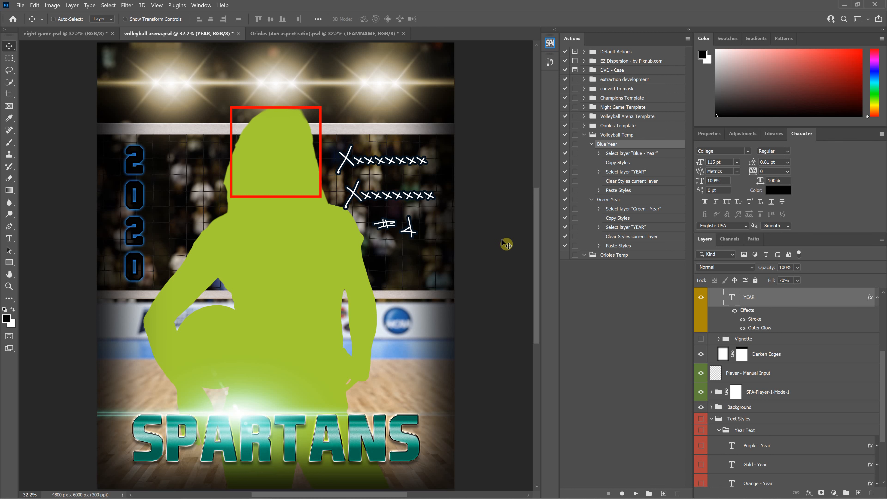
{"action": "left_click", "coordinate": [591, 200]}
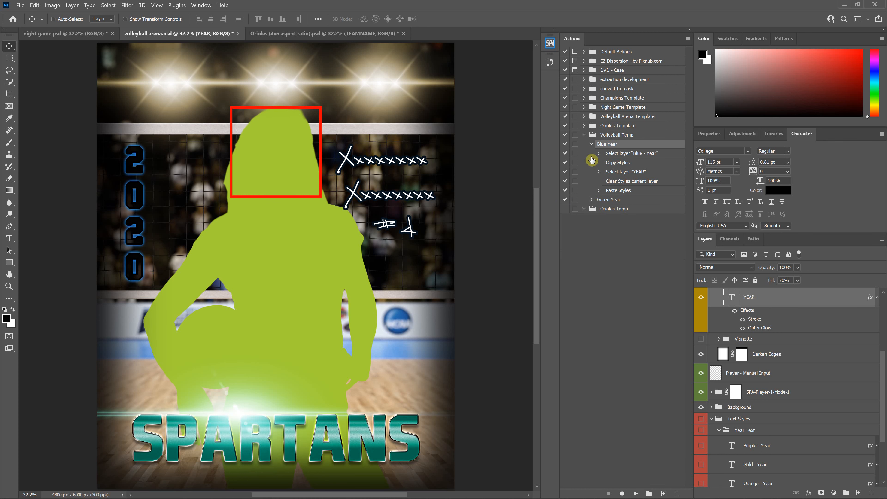
{"action": "left_click", "coordinate": [591, 144]}
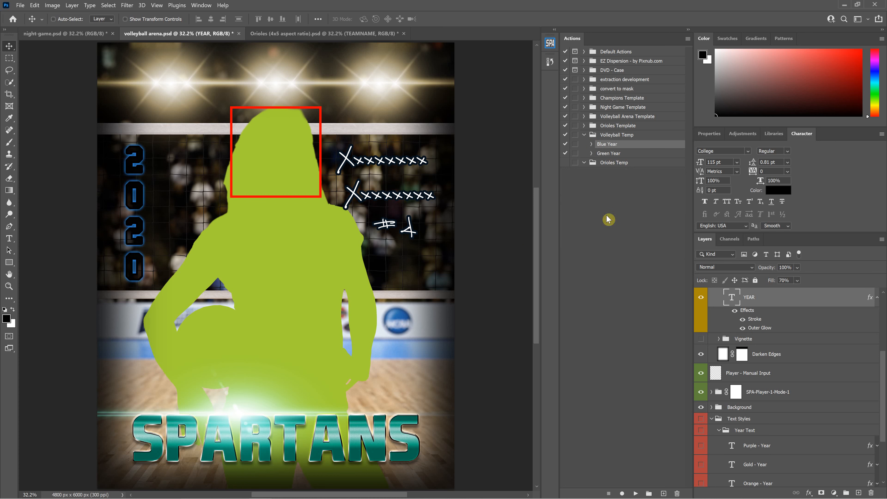
Expand the Green Year action and examine the Outer Glow settings of the Purple - Year layer without changing them
{"action": "scroll", "coordinate": [737, 446], "scroll_direction": "down", "scroll_amount": 3}
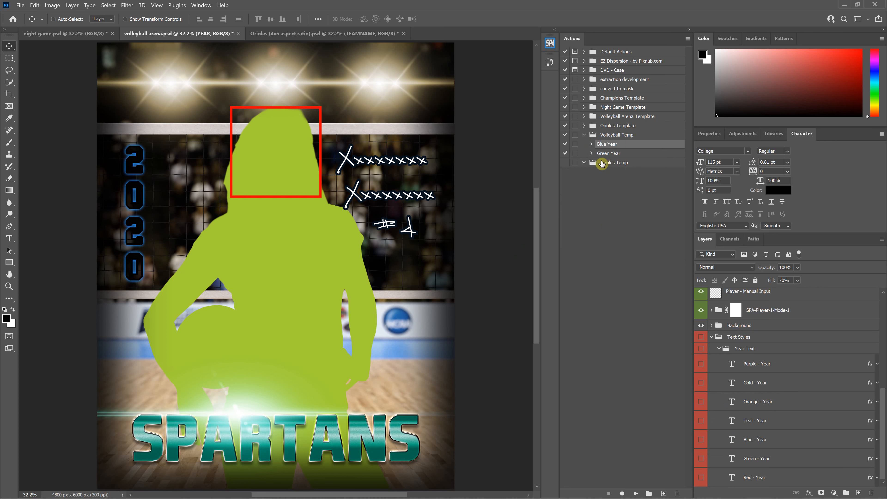
{"action": "left_click", "coordinate": [591, 153]}
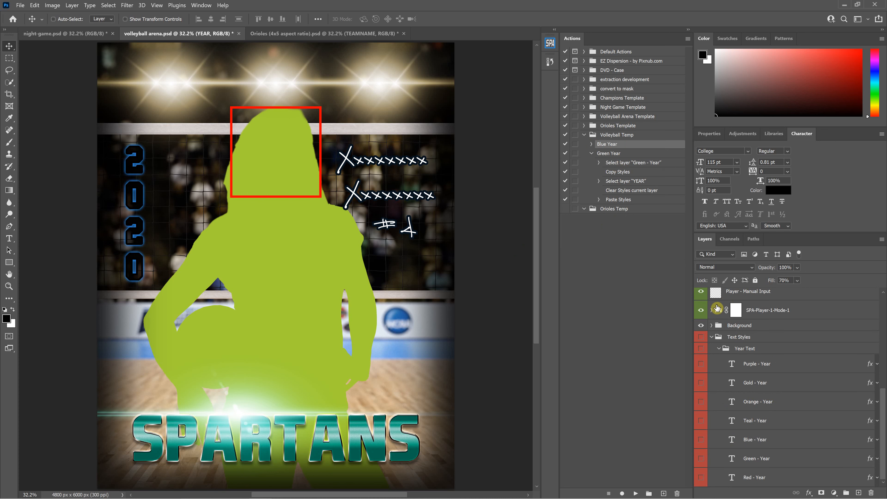
{"action": "left_click", "coordinate": [825, 369]}
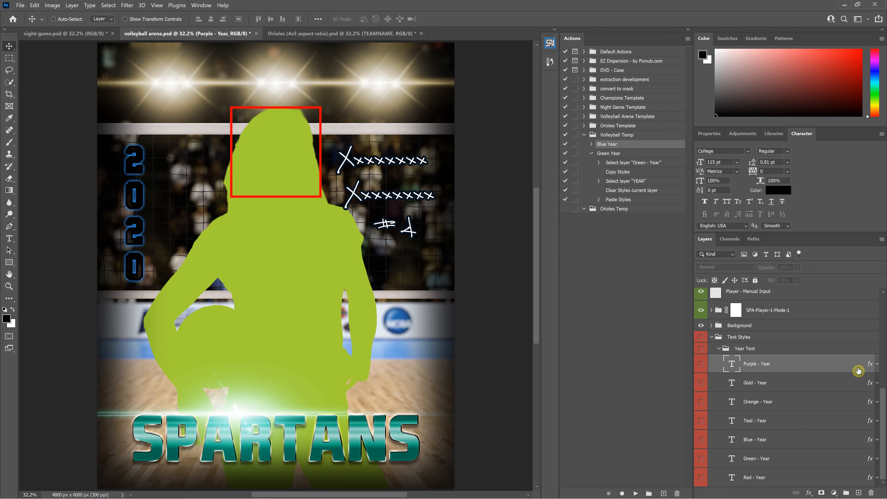
{"action": "double_click", "coordinate": [871, 364]}
{"action": "left_click", "coordinate": [519, 177]}
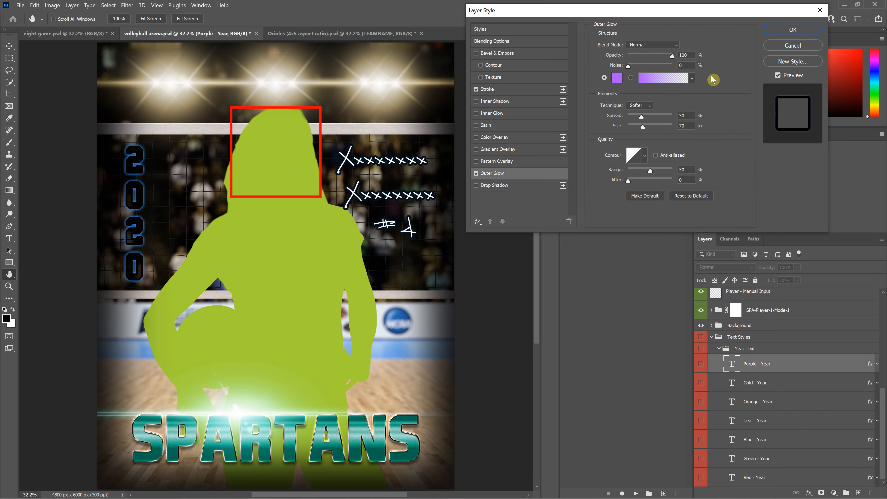
{"action": "left_click", "coordinate": [781, 46]}
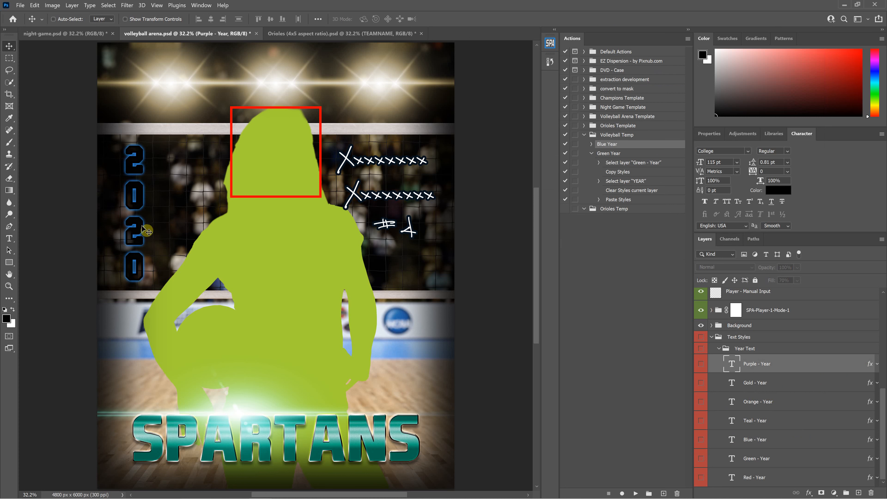
Compare the text color of the Gold, Purple, Orange, Teal and Blue Year style layers, leaving the Blue - Year text unedited
{"action": "left_click", "coordinate": [800, 385]}
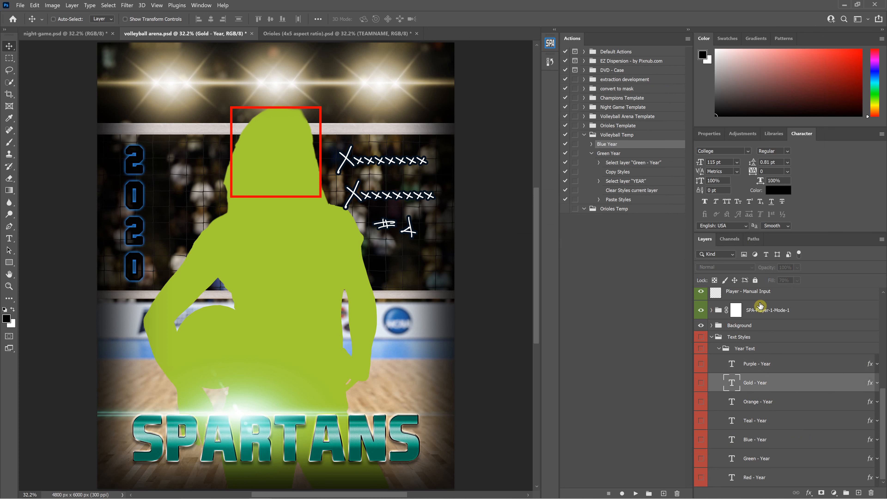
{"action": "left_click", "coordinate": [762, 366]}
{"action": "left_click", "coordinate": [759, 404]}
{"action": "left_click", "coordinate": [760, 423]}
{"action": "left_click", "coordinate": [762, 441]}
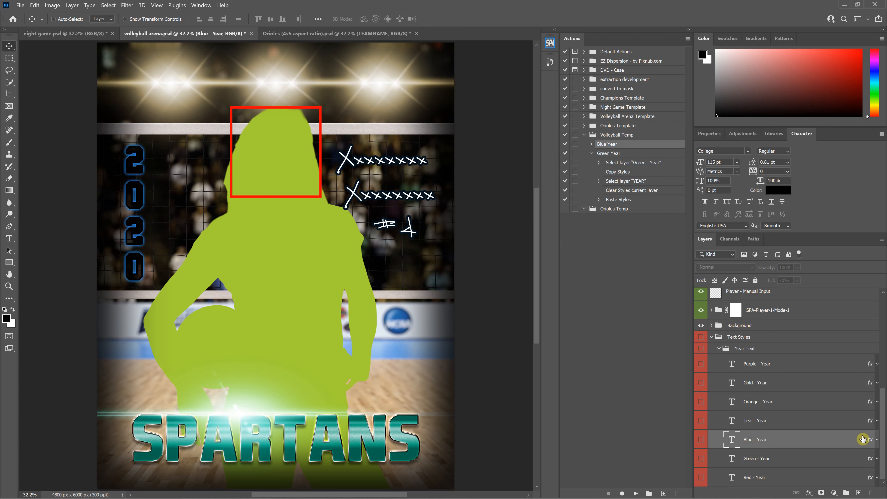
{"action": "double_click", "coordinate": [733, 440]}
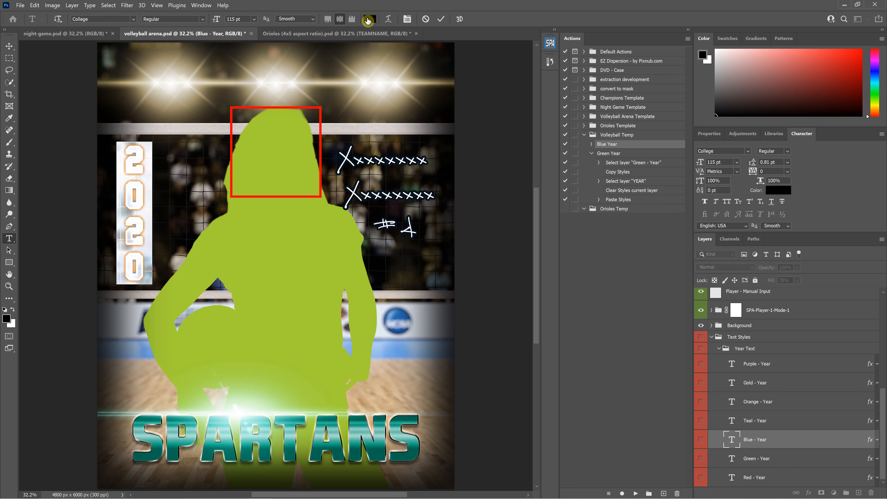
{"action": "left_click", "coordinate": [426, 21]}
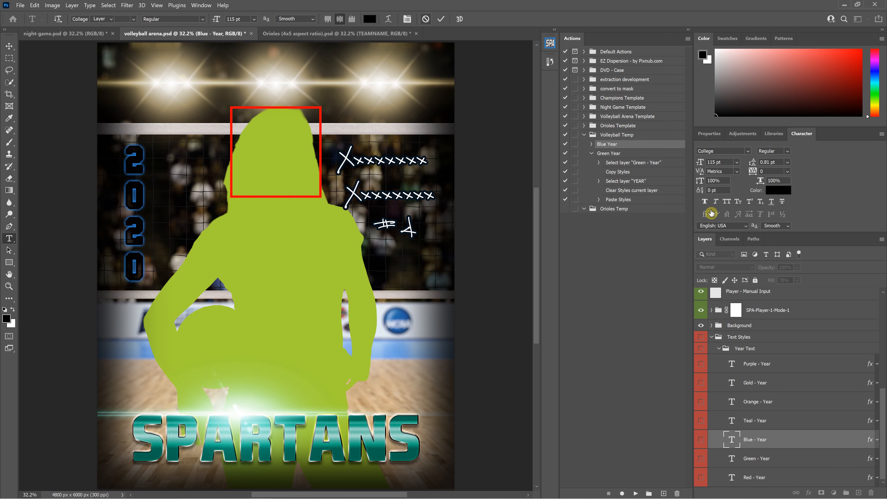
{"action": "key", "text": "v"}
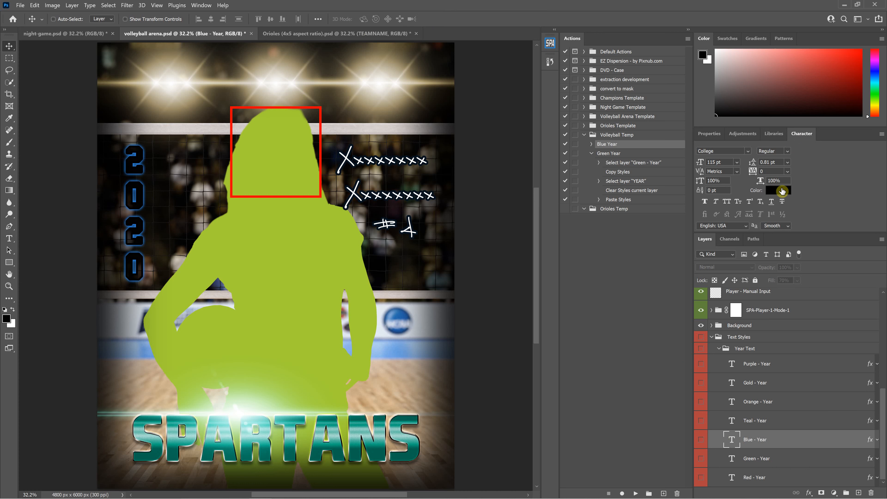
Switch to the Orioles document and compare the character colors of the Red, Green, Blue and Purple Text Style - Large layers
{"action": "left_click", "coordinate": [293, 32]}
{"action": "scroll", "coordinate": [803, 381], "scroll_direction": "up", "scroll_amount": 2}
{"action": "scroll", "coordinate": [803, 383], "scroll_direction": "down", "scroll_amount": 2}
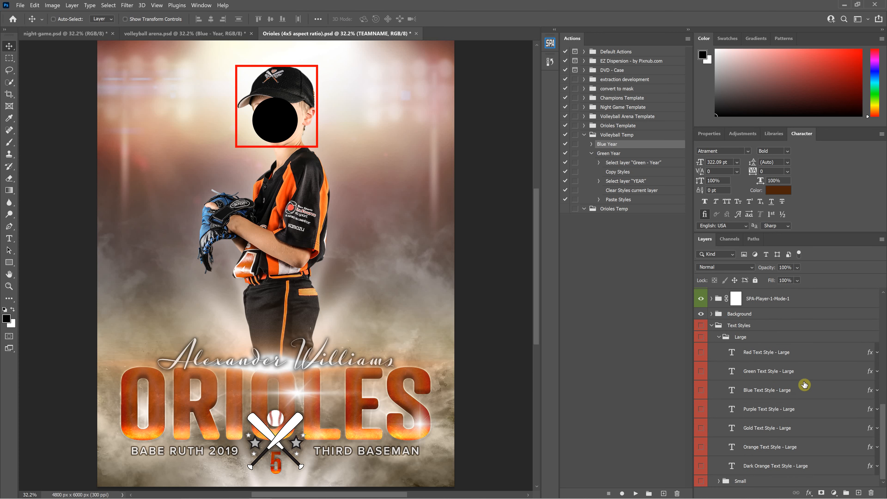
{"action": "left_click", "coordinate": [760, 359]}
{"action": "left_click", "coordinate": [766, 373]}
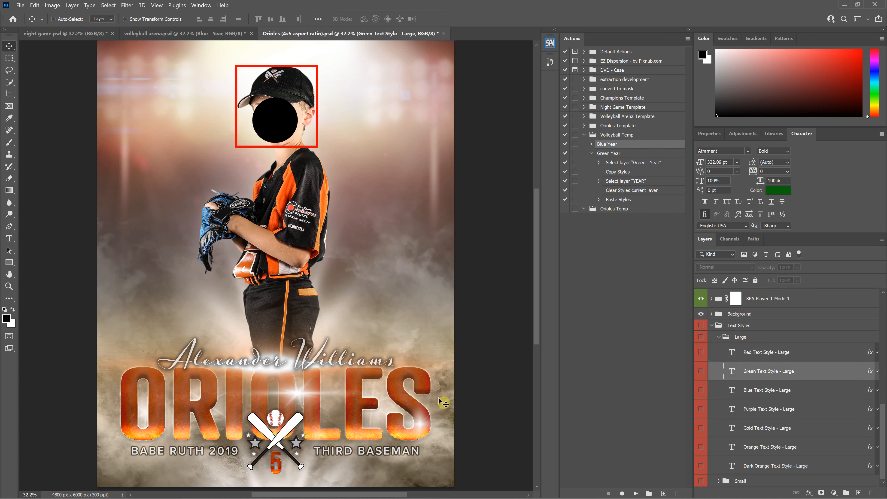
{"action": "scroll", "coordinate": [764, 344], "scroll_direction": "up", "scroll_amount": 1}
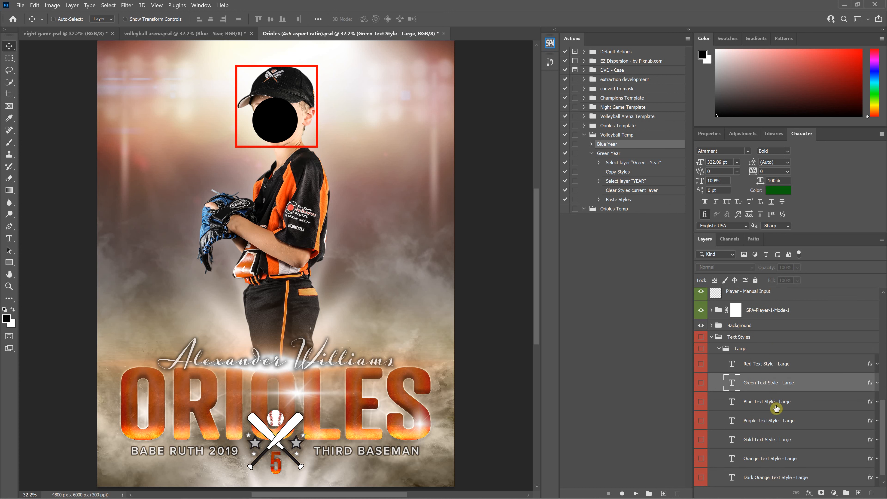
{"action": "left_click", "coordinate": [775, 403]}
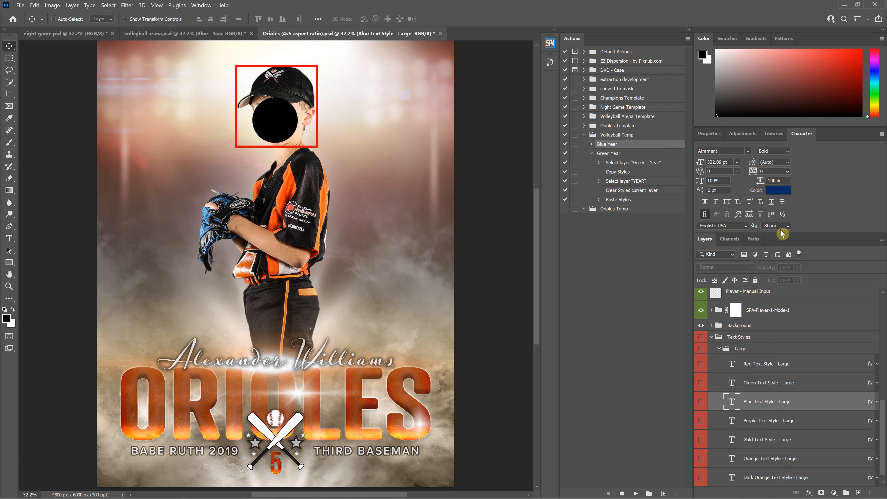
{"action": "left_click", "coordinate": [767, 382]}
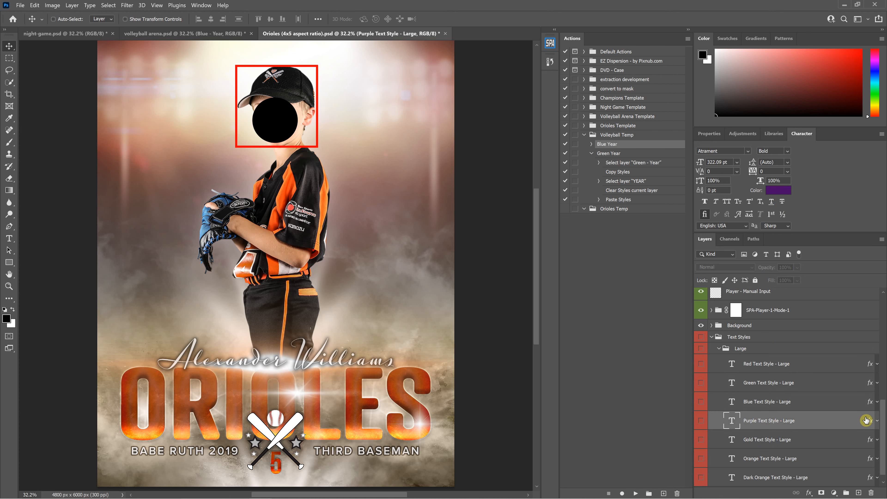
Examine the Stroke gradient in the Purple Text Style - Large layer's style settings without changing it
{"action": "double_click", "coordinate": [855, 420]}
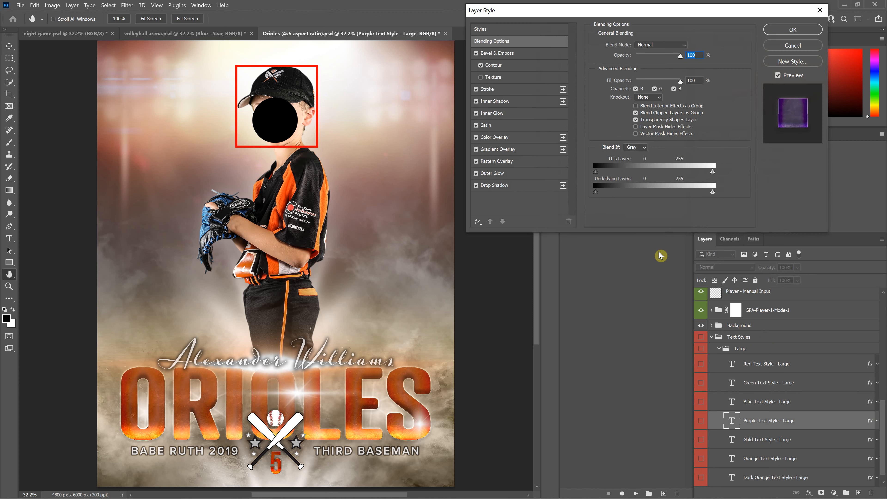
{"action": "left_click", "coordinate": [511, 90]}
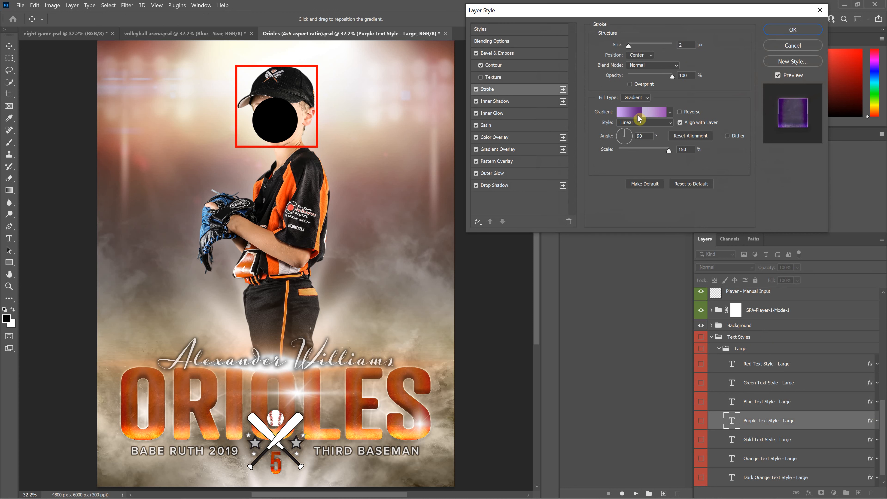
{"action": "left_click", "coordinate": [815, 48]}
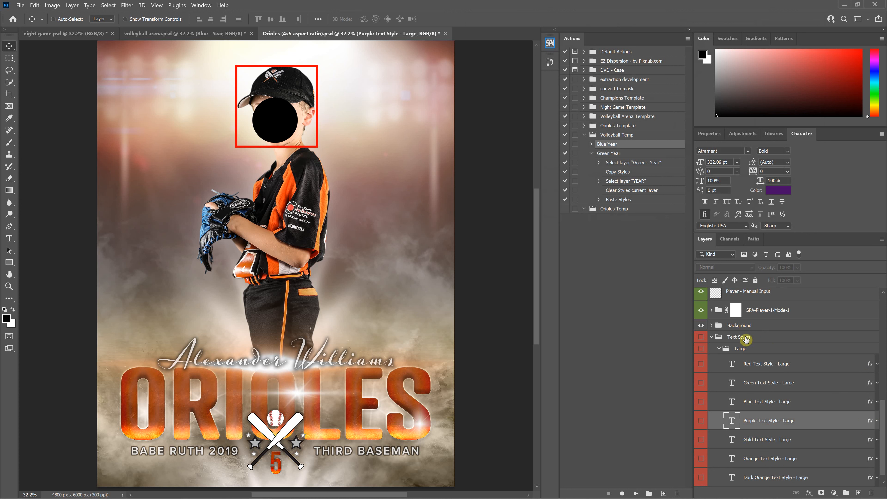
Collapse the Large group in Text Styles and locate the TEAMNAME layer
{"action": "left_click", "coordinate": [723, 349]}
{"action": "left_click", "coordinate": [719, 348]}
{"action": "scroll", "coordinate": [740, 372], "scroll_direction": "up", "scroll_amount": 3}
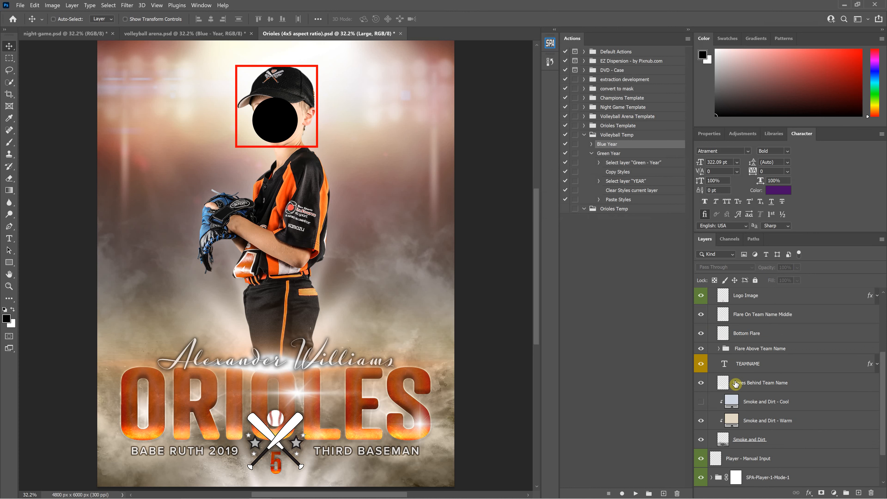
Create an action named Blue Team Name in the Orioles Temp set and start recording it
{"action": "left_click", "coordinate": [589, 212]}
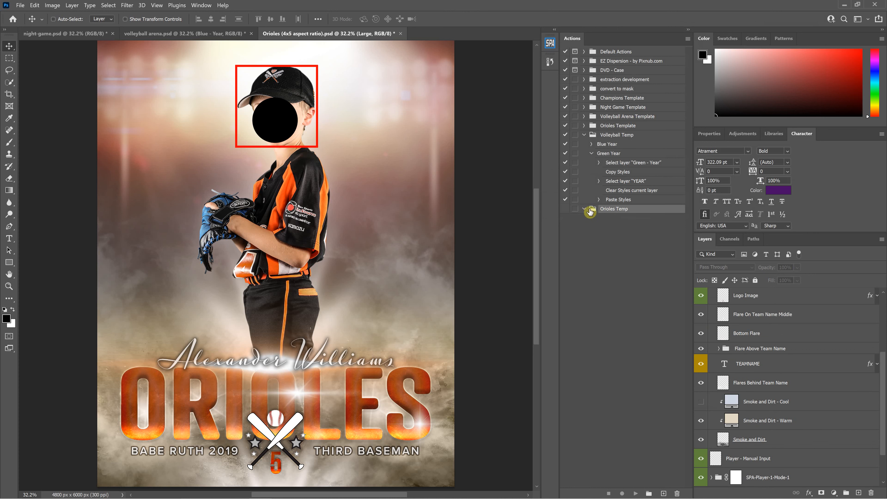
{"action": "left_click", "coordinate": [690, 41]}
{"action": "left_click", "coordinate": [702, 55]}
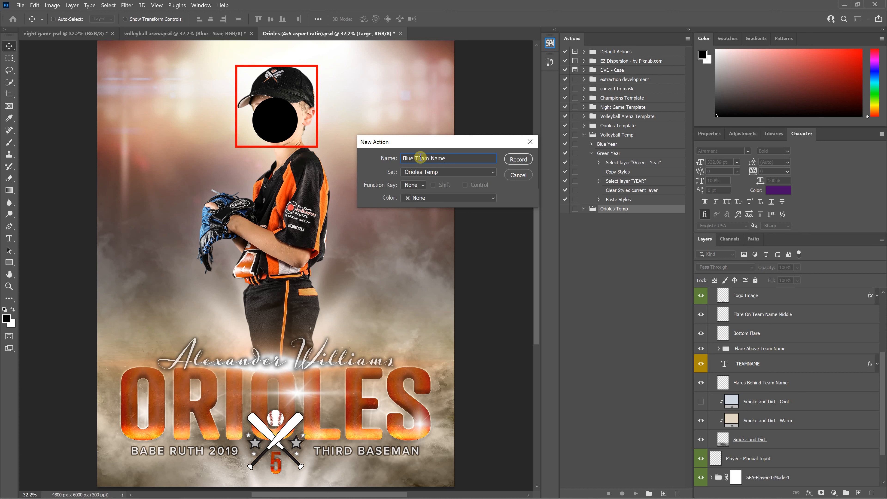
{"action": "type", "text": "e"}
{"action": "left_click", "coordinate": [519, 160]}
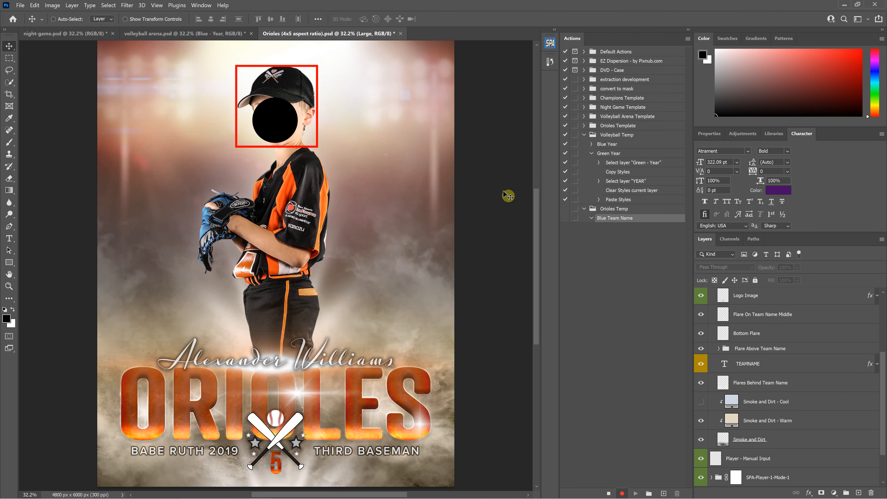
Record selecting the Blue Text Style - Large layer in the Large group and copying its layer style
{"action": "scroll", "coordinate": [829, 337], "scroll_direction": "down", "scroll_amount": 2}
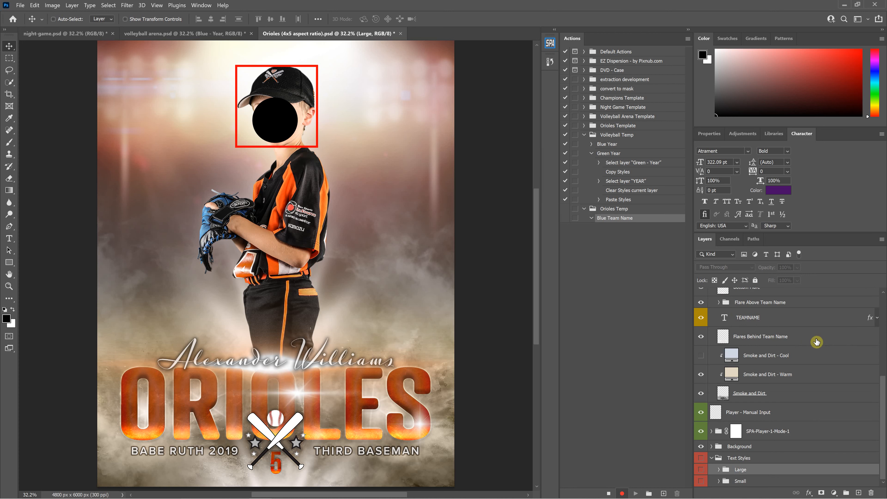
{"action": "left_click", "coordinate": [719, 469]}
{"action": "scroll", "coordinate": [794, 410], "scroll_direction": "down", "scroll_amount": 6}
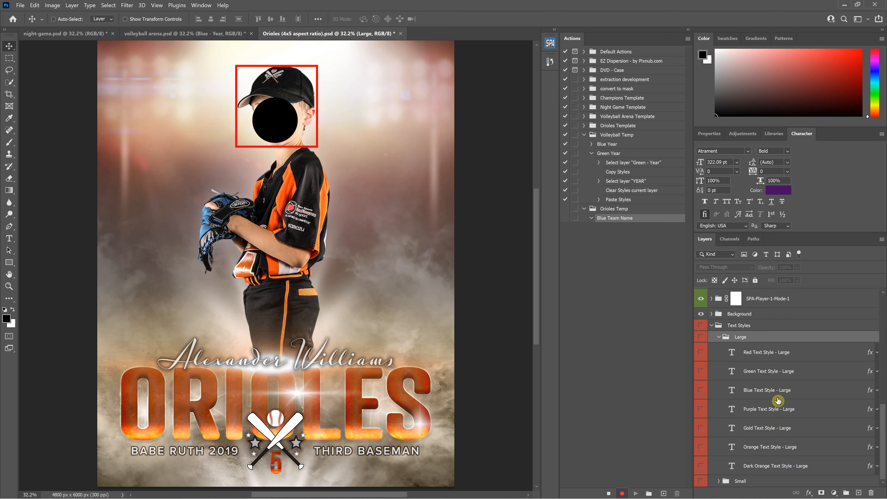
{"action": "left_click", "coordinate": [855, 391]}
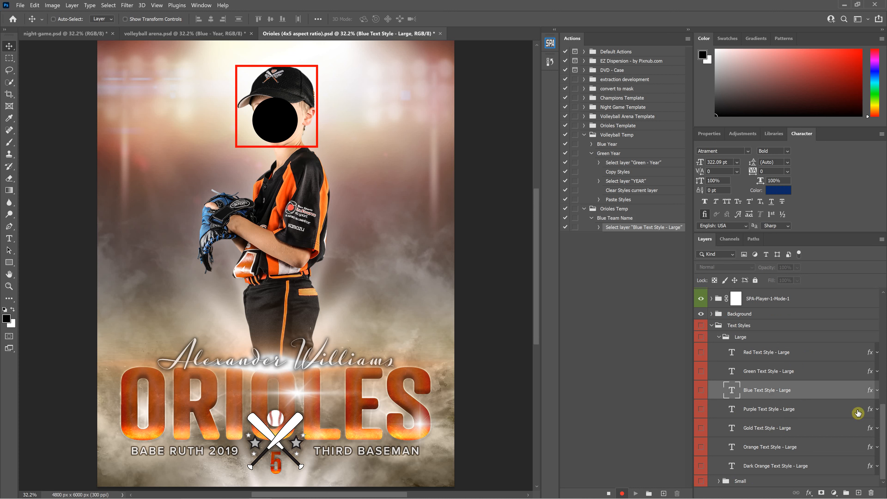
{"action": "right_click", "coordinate": [869, 394]}
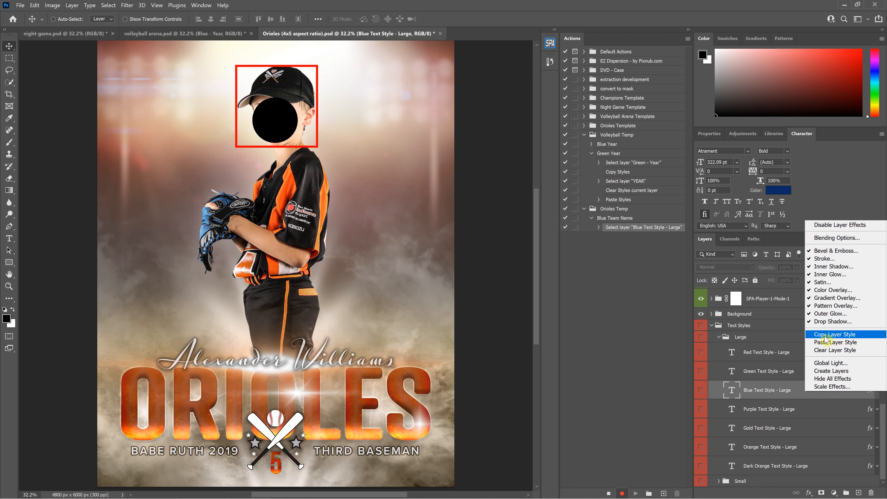
{"action": "left_click", "coordinate": [835, 334]}
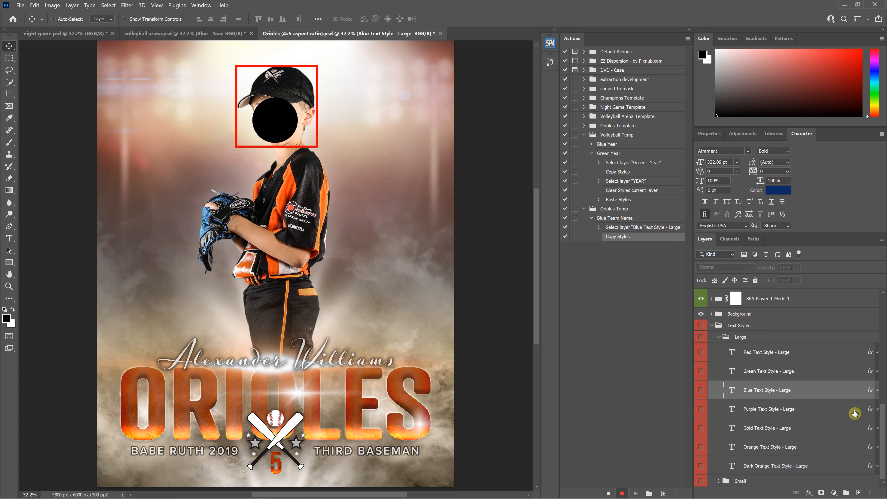
Record selecting the TEAMNAME text layer in Overlays and clearing its layer style
{"action": "scroll", "coordinate": [840, 434], "scroll_direction": "up", "scroll_amount": 5}
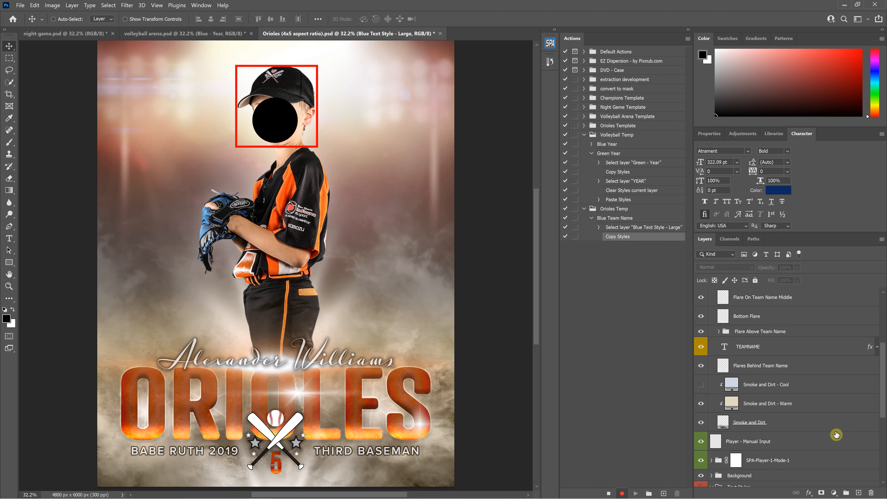
{"action": "scroll", "coordinate": [837, 434], "scroll_direction": "up", "scroll_amount": 2}
{"action": "scroll", "coordinate": [835, 443], "scroll_direction": "up", "scroll_amount": 2}
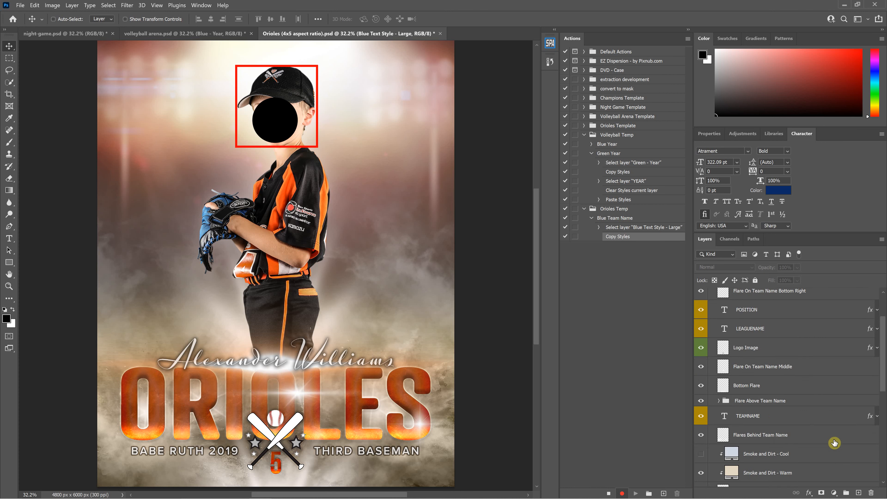
{"action": "scroll", "coordinate": [835, 443], "scroll_direction": "up", "scroll_amount": 3}
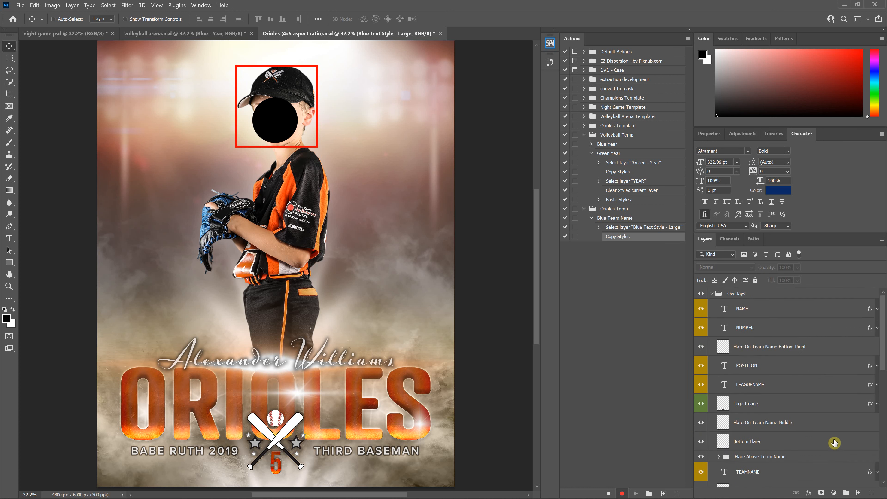
{"action": "scroll", "coordinate": [829, 433], "scroll_direction": "down", "scroll_amount": 3}
{"action": "left_click", "coordinate": [821, 426]}
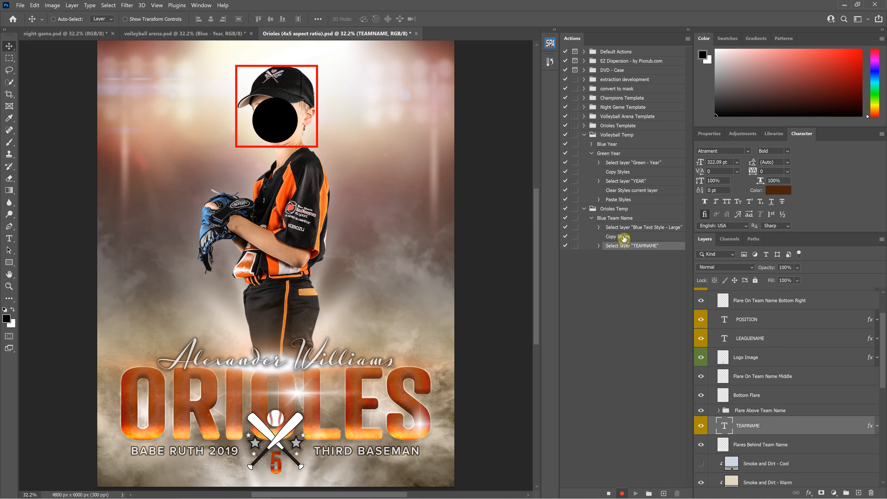
{"action": "right_click", "coordinate": [865, 429]}
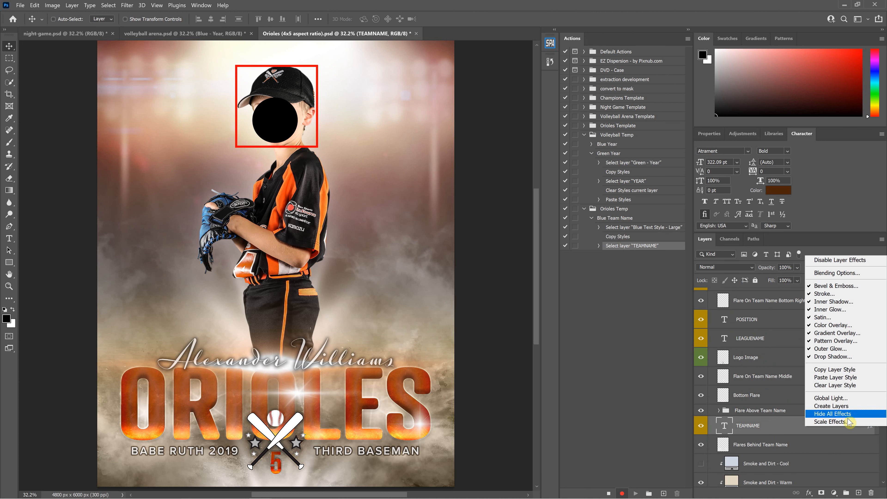
{"action": "left_click", "coordinate": [844, 387]}
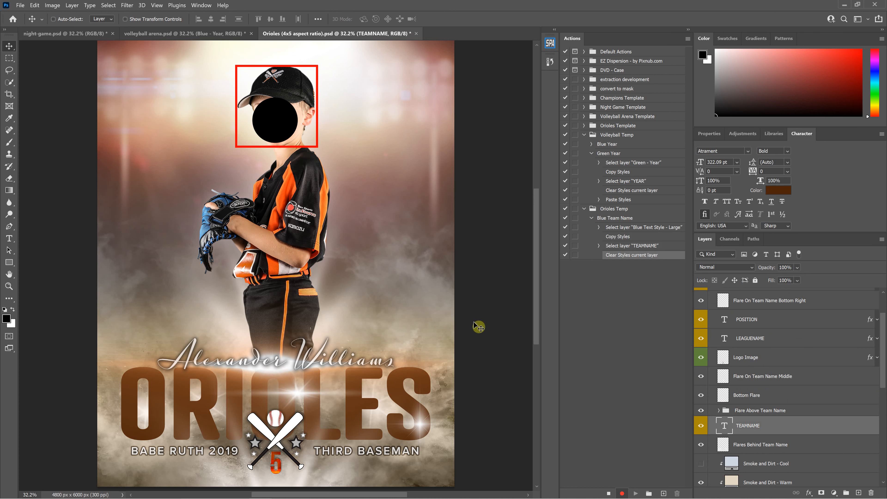
Record pasting the copied layer style onto TEAMNAME, and stop the recording
{"action": "right_click", "coordinate": [865, 427]}
{"action": "left_click", "coordinate": [827, 324]}
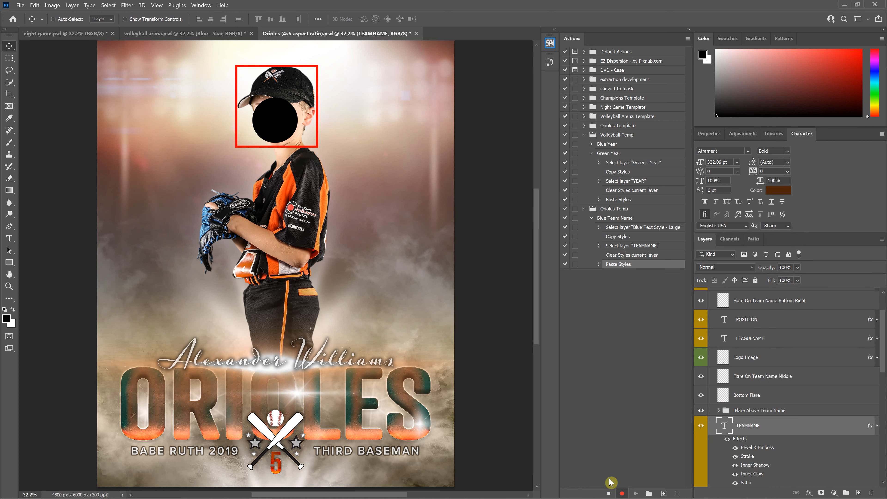
{"action": "left_click", "coordinate": [610, 494]}
Review the effects pasted on TEAMNAME and check the character color of the Blue Text Style - Large layer
{"action": "scroll", "coordinate": [231, 371], "scroll_direction": "down", "scroll_amount": 3}
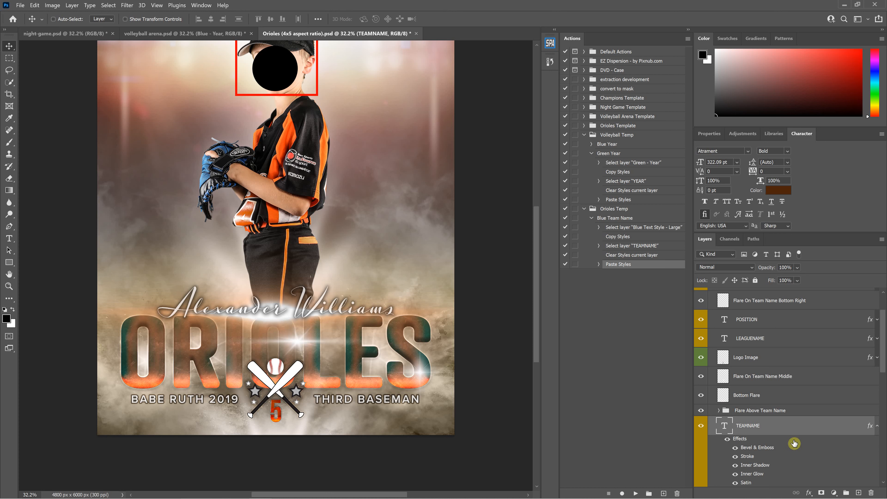
{"action": "scroll", "coordinate": [823, 425], "scroll_direction": "down", "scroll_amount": 2}
{"action": "scroll", "coordinate": [824, 425], "scroll_direction": "down", "scroll_amount": 2}
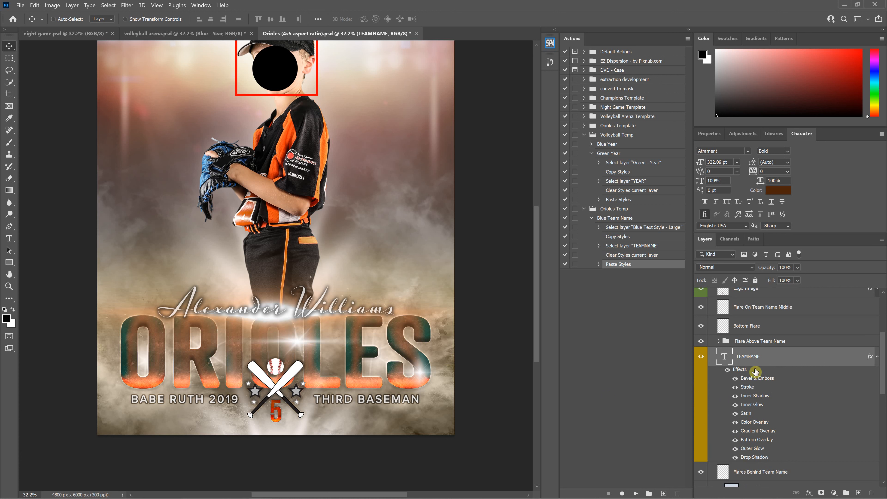
{"action": "scroll", "coordinate": [758, 437], "scroll_direction": "up", "scroll_amount": 2}
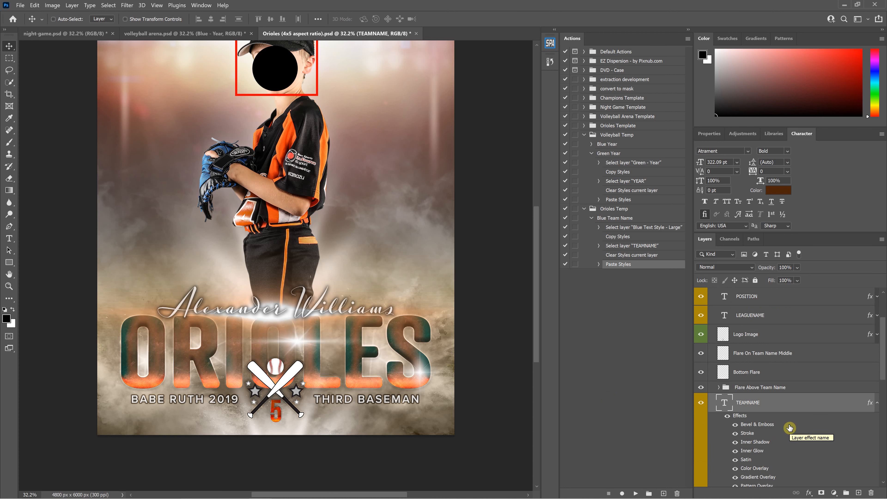
{"action": "scroll", "coordinate": [786, 425], "scroll_direction": "down", "scroll_amount": 2}
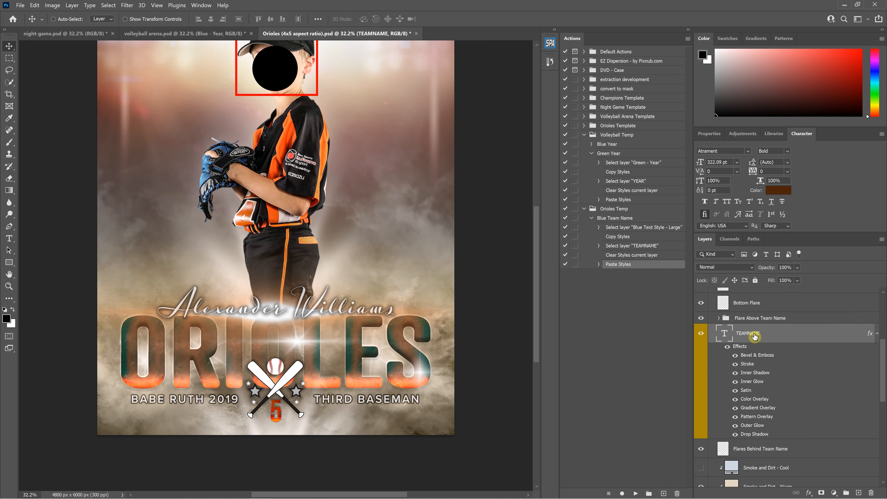
{"action": "scroll", "coordinate": [757, 349], "scroll_direction": "down", "scroll_amount": 4}
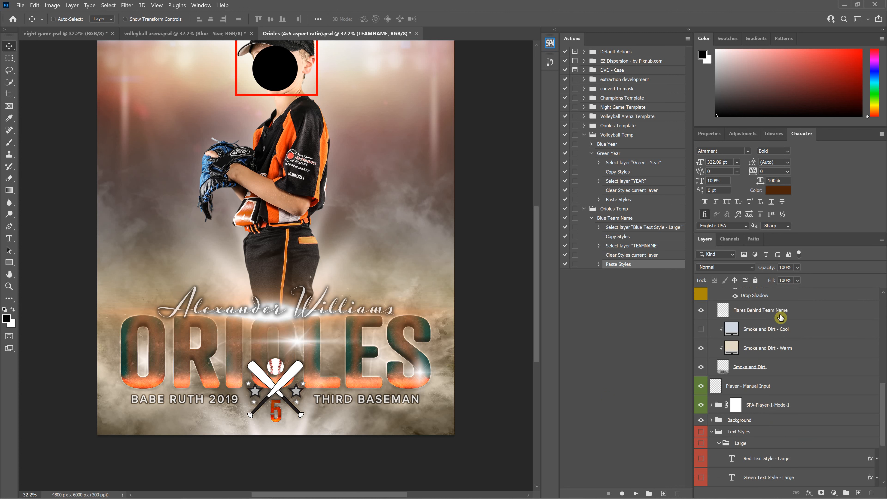
{"action": "scroll", "coordinate": [781, 318], "scroll_direction": "up", "scroll_amount": 3}
{"action": "scroll", "coordinate": [783, 367], "scroll_direction": "down", "scroll_amount": 4}
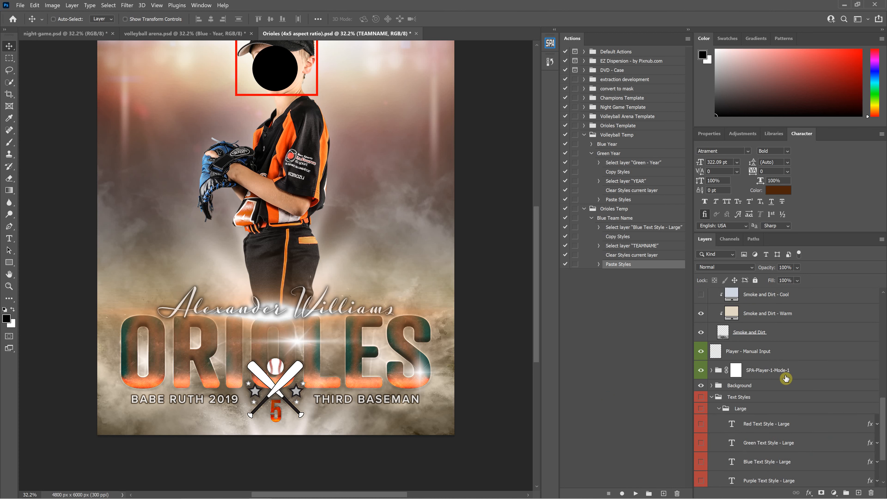
{"action": "scroll", "coordinate": [786, 381], "scroll_direction": "down", "scroll_amount": 2}
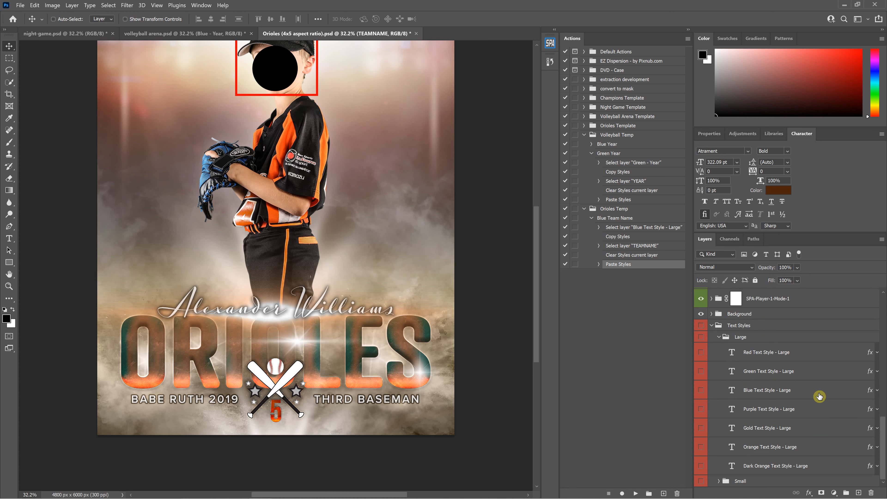
{"action": "left_click", "coordinate": [805, 391]}
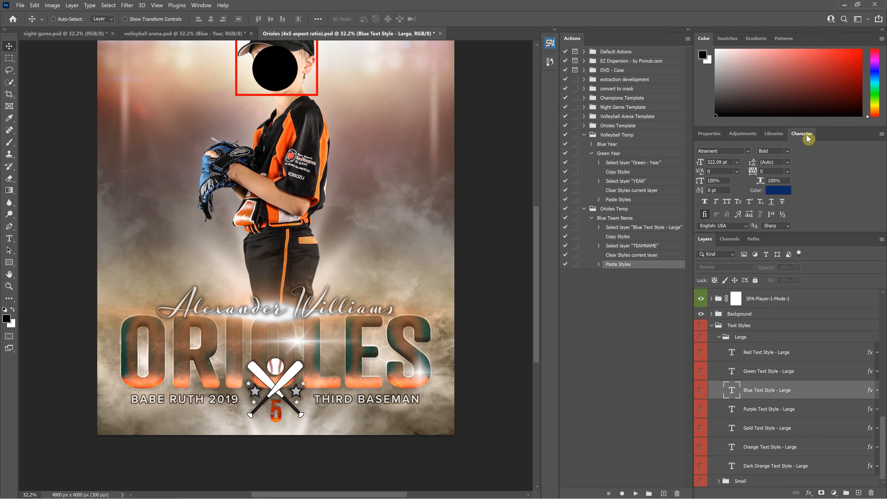
{"action": "double_click", "coordinate": [734, 393]}
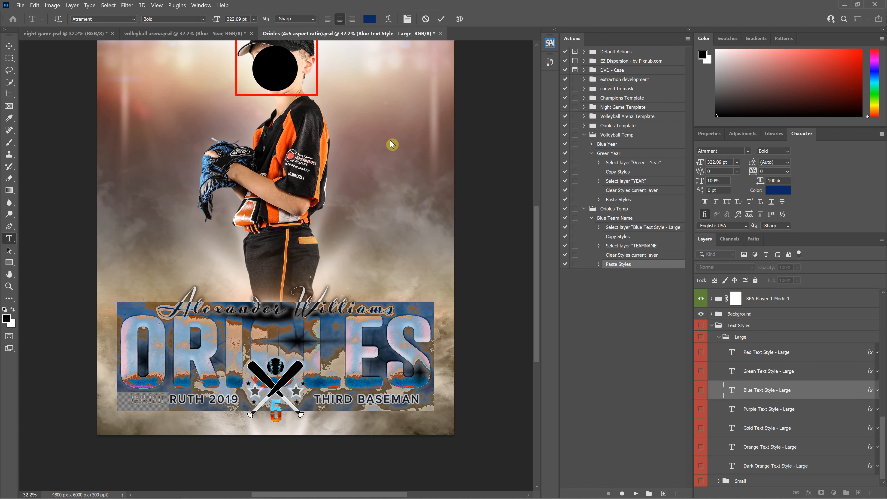
{"action": "left_click", "coordinate": [426, 19]}
{"action": "key", "text": "v"}
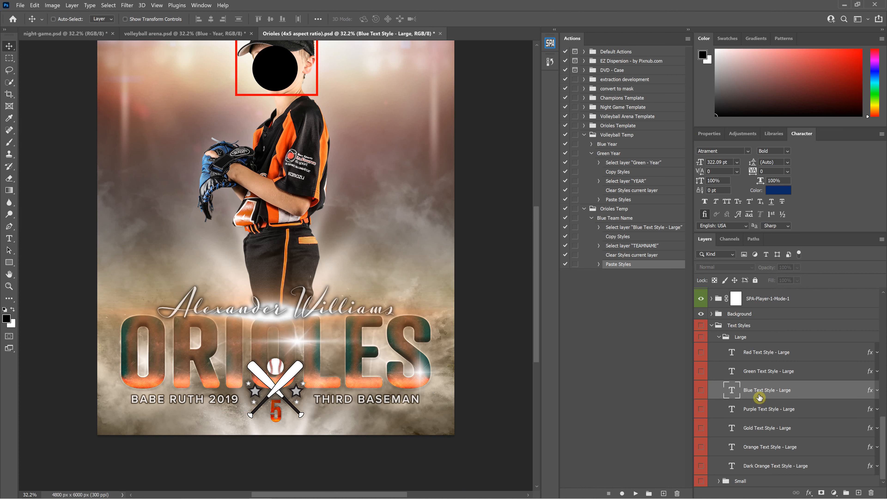
{"action": "left_click", "coordinate": [780, 192]}
{"action": "left_click", "coordinate": [738, 458]}
{"action": "left_click_drag", "start_coordinate": [740, 456], "coordinate": [711, 454]}
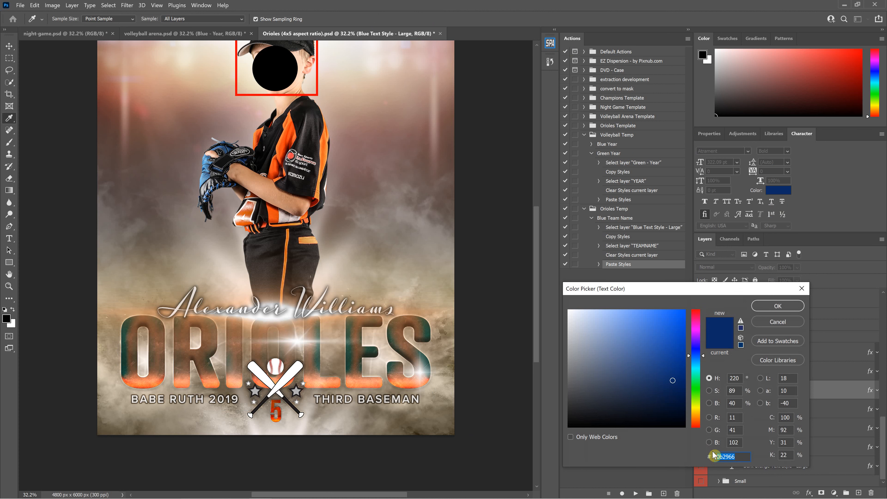
{"action": "left_click", "coordinate": [782, 326]}
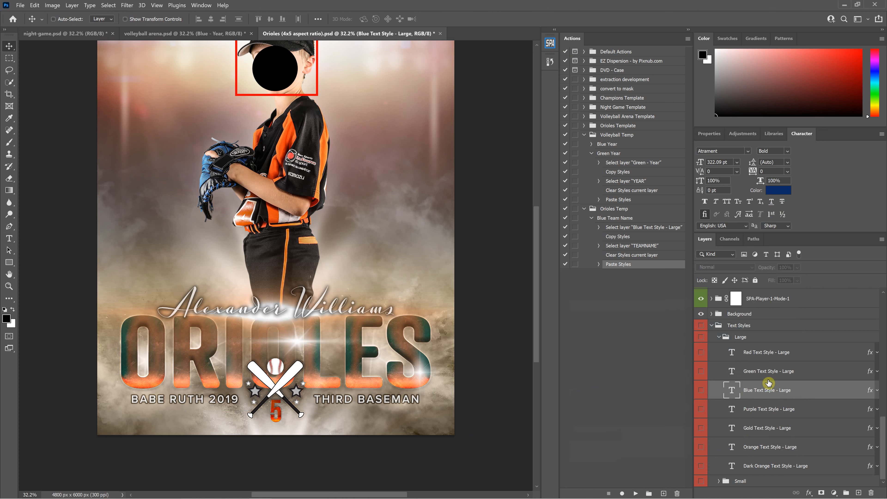
Copy the hex code 0b2966 from the Blue Text Style - Large layer's text color
{"action": "left_click", "coordinate": [778, 190]}
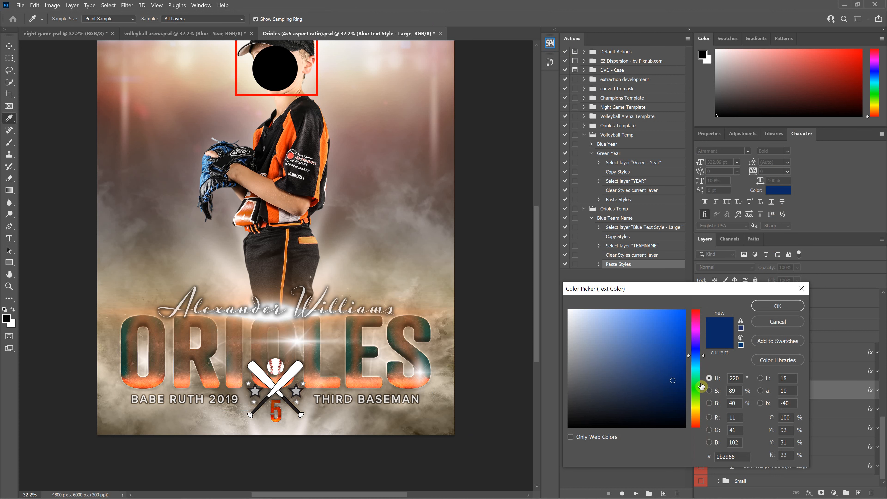
{"action": "left_click_drag", "start_coordinate": [739, 457], "coordinate": [715, 456]}
{"action": "right_click", "coordinate": [722, 457]}
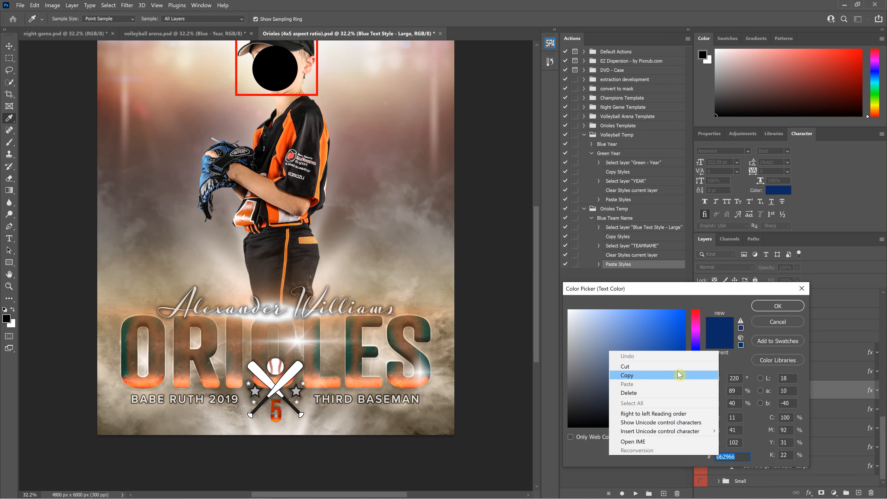
{"action": "left_click", "coordinate": [691, 376]}
{"action": "left_click", "coordinate": [778, 306]}
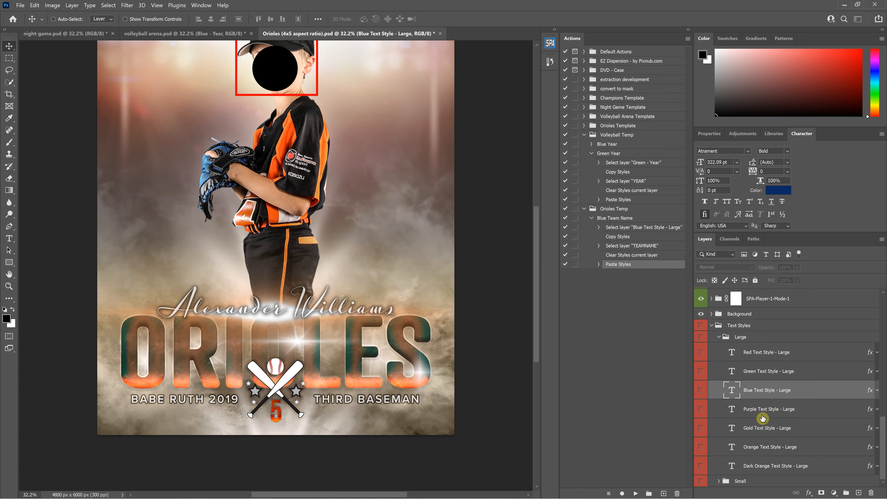
Select the TEAMNAME text layer again in the Overlays group
{"action": "scroll", "coordinate": [769, 384], "scroll_direction": "up", "scroll_amount": 3}
{"action": "scroll", "coordinate": [769, 383], "scroll_direction": "up", "scroll_amount": 4}
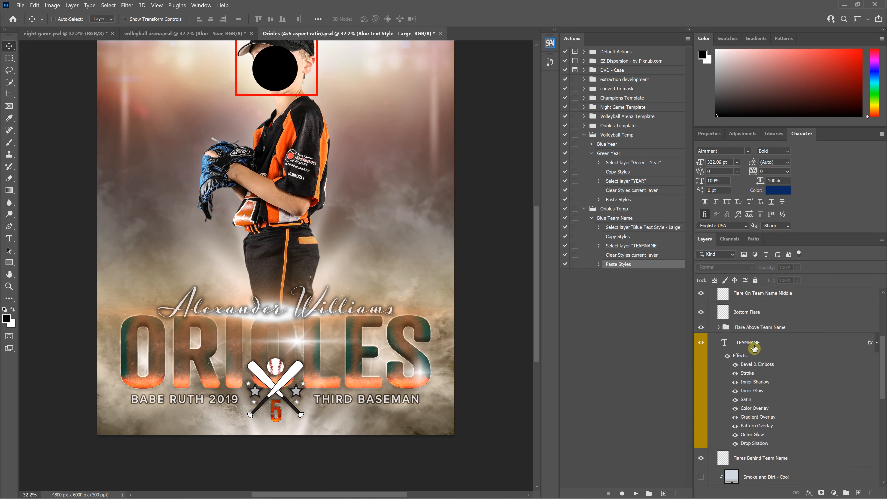
{"action": "left_click", "coordinate": [753, 344]}
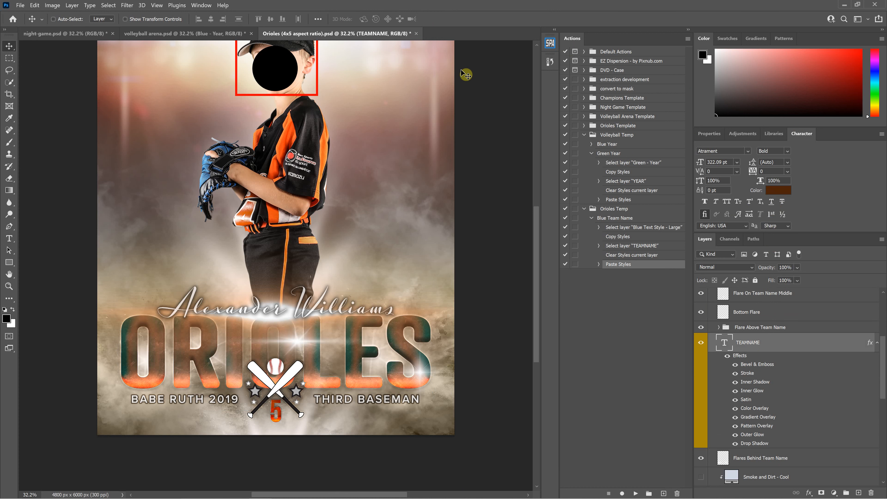
{"action": "double_click", "coordinate": [726, 343]}
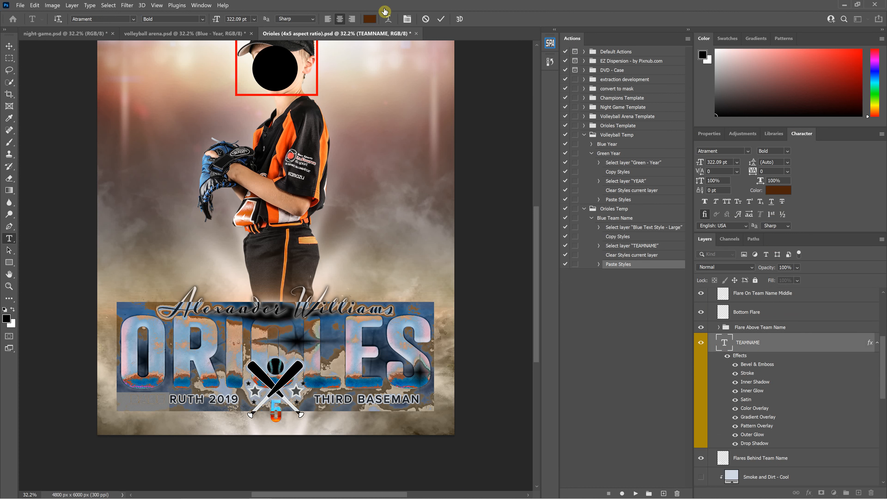
{"action": "left_click", "coordinate": [371, 19]}
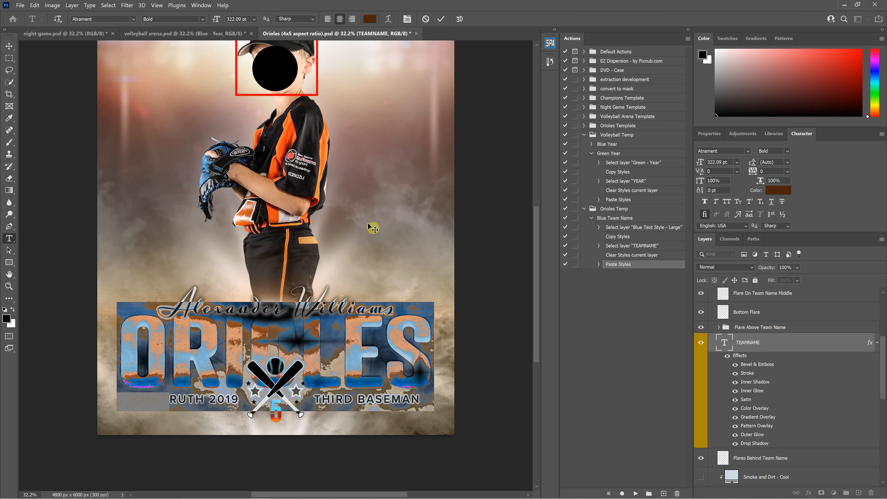
{"action": "left_click", "coordinate": [426, 20]}
{"action": "key", "text": "v"}
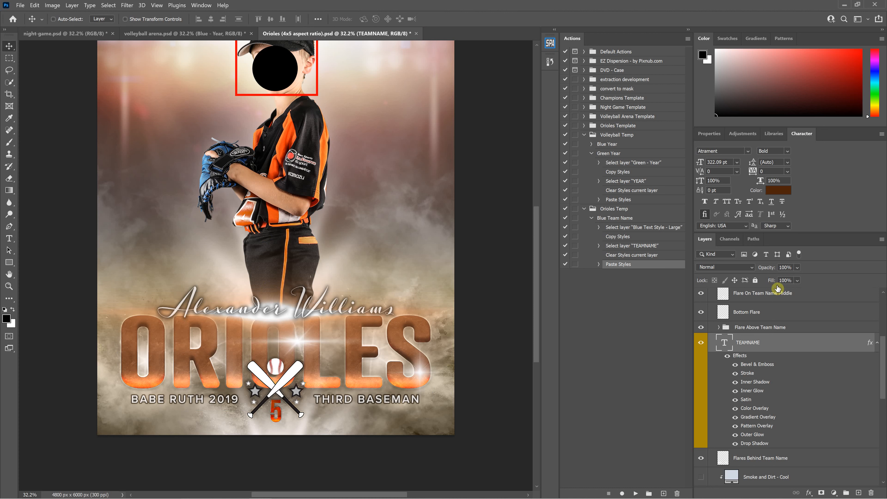
Record setting TEAMNAME's text color to the copied hex code 0b2966 in the Blue Team Name action, and stop the recording
{"action": "left_click", "coordinate": [201, 5]}
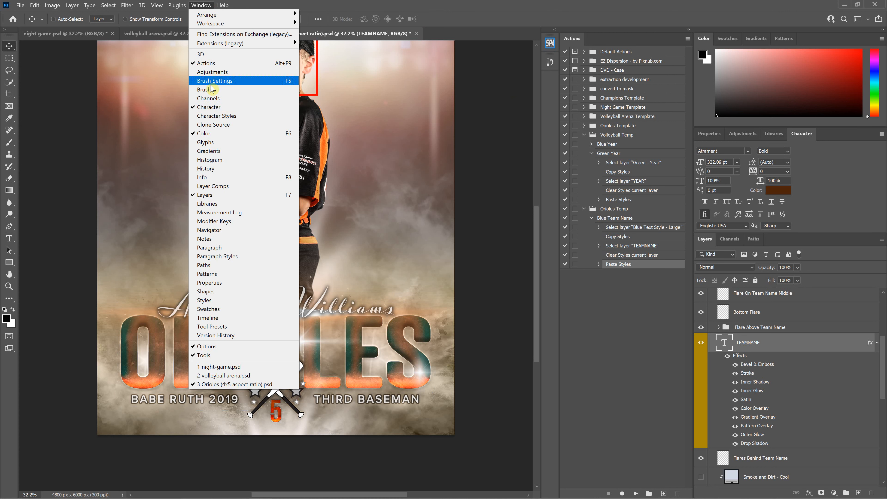
{"action": "left_click", "coordinate": [436, 9]}
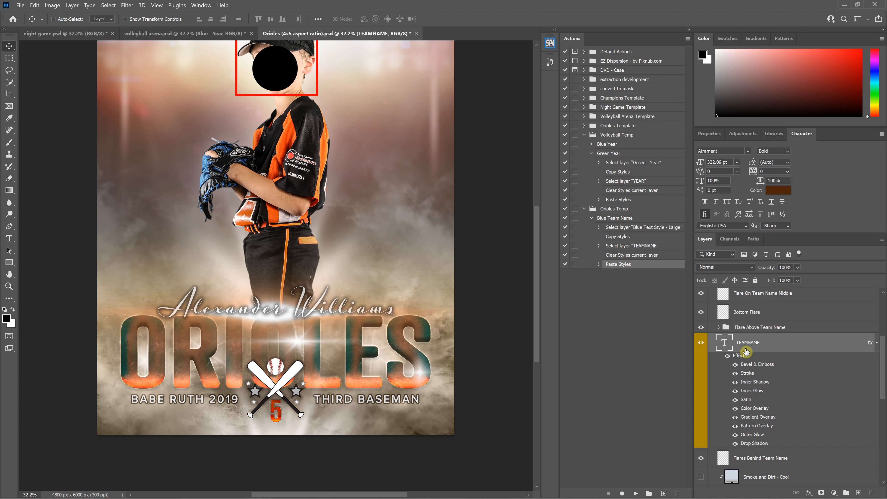
{"action": "left_click", "coordinate": [622, 492]}
{"action": "left_click", "coordinate": [779, 191]}
{"action": "right_click", "coordinate": [726, 456]}
{"action": "left_click", "coordinate": [643, 385]}
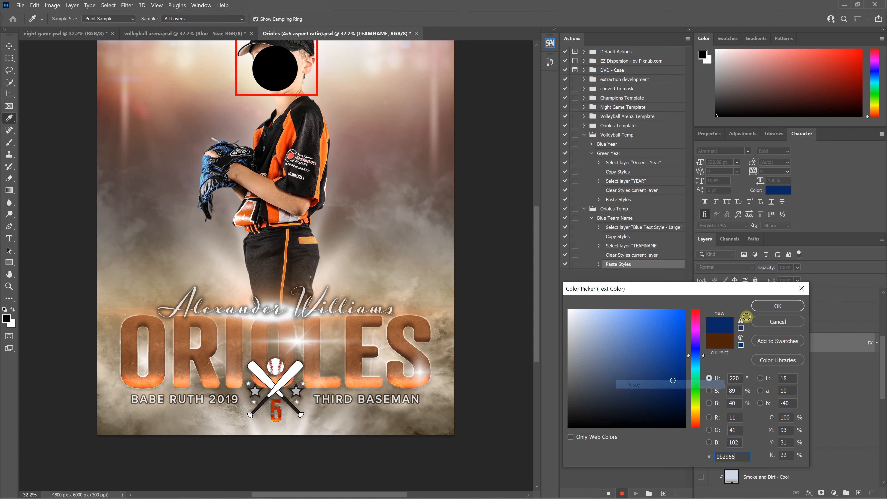
{"action": "left_click", "coordinate": [778, 306]}
{"action": "key", "text": "v"}
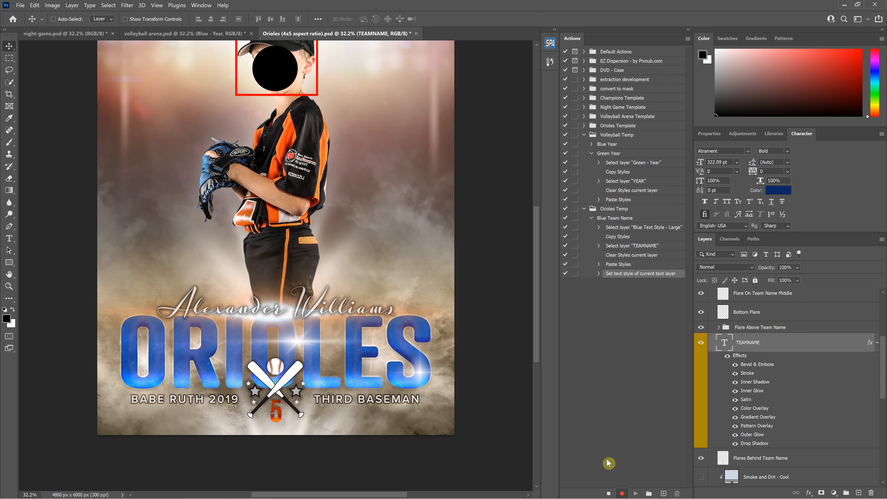
{"action": "left_click", "coordinate": [608, 494]}
Switch the flare color in the Flare Above Team Name group from orange to blue by changing the color layers' visibility
{"action": "scroll", "coordinate": [753, 393], "scroll_direction": "down", "scroll_amount": 2}
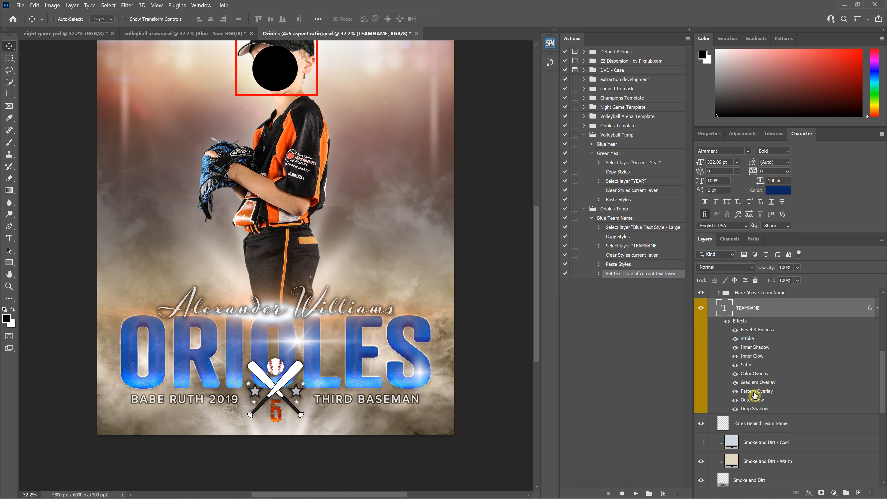
{"action": "scroll", "coordinate": [753, 395], "scroll_direction": "up", "scroll_amount": 5}
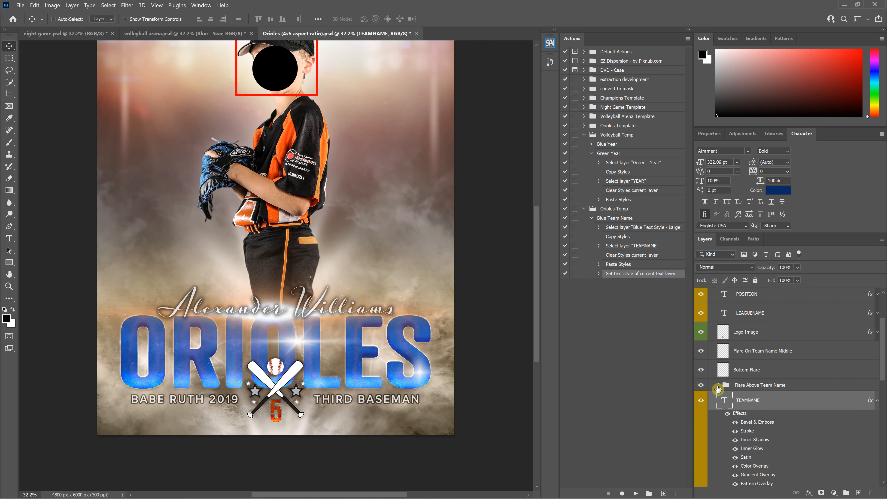
{"action": "left_click", "coordinate": [725, 386]}
{"action": "left_click", "coordinate": [722, 388]}
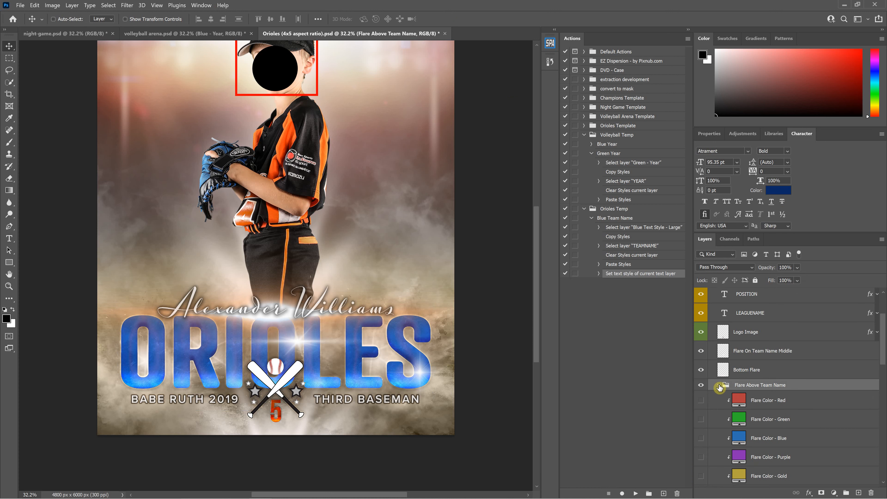
{"action": "scroll", "coordinate": [709, 385], "scroll_direction": "down", "scroll_amount": 5}
{"action": "left_click", "coordinate": [701, 403]}
{"action": "left_click", "coordinate": [702, 345]}
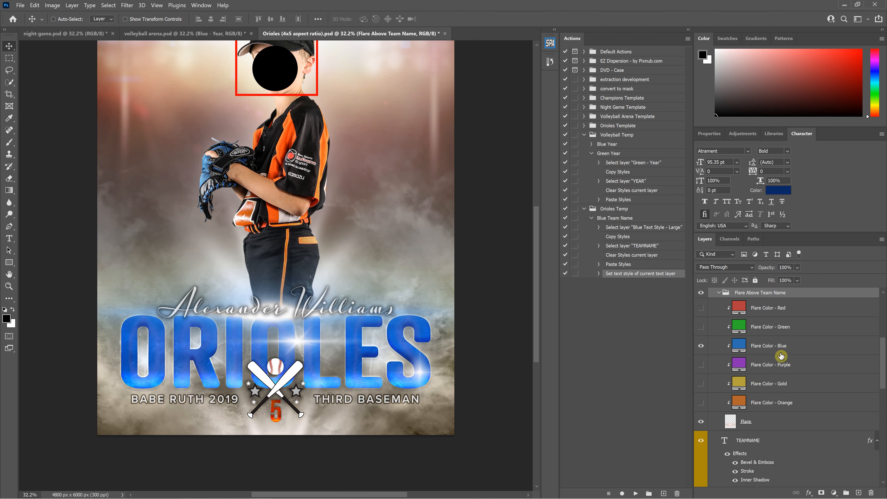
{"action": "scroll", "coordinate": [753, 385], "scroll_direction": "up", "scroll_amount": 5}
{"action": "scroll", "coordinate": [764, 403], "scroll_direction": "up", "scroll_amount": 1}
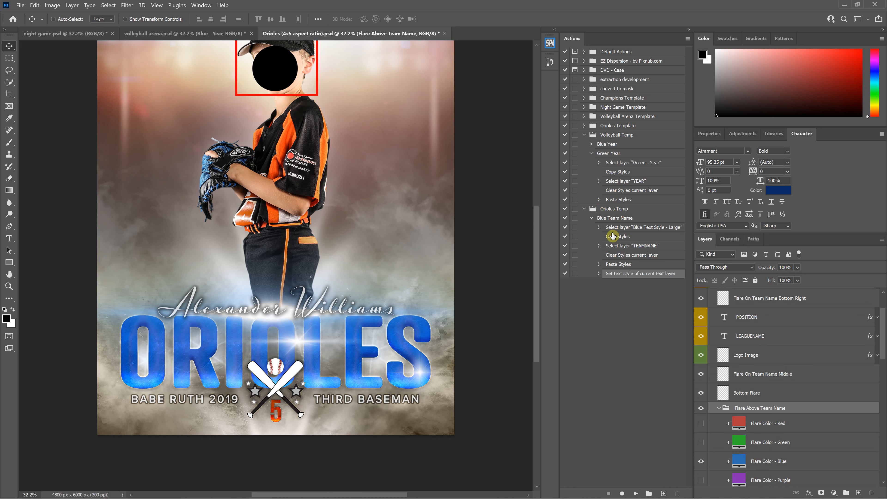
{"action": "left_click", "coordinate": [625, 219]}
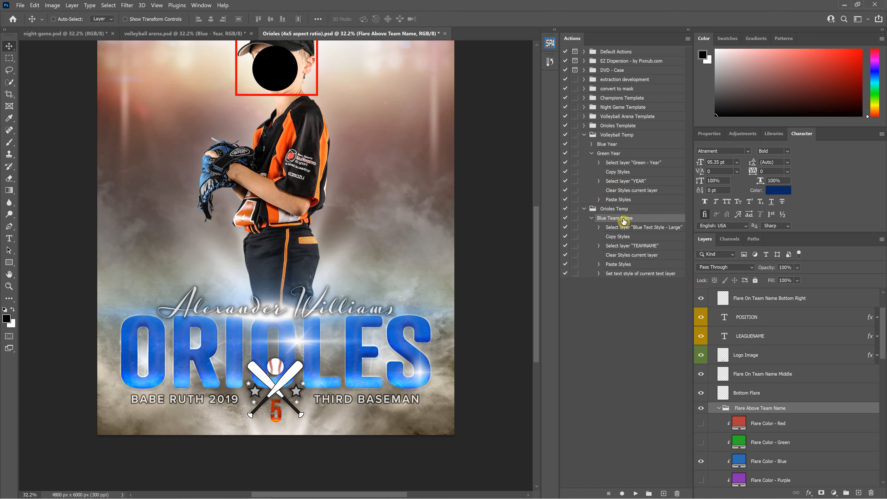
{"action": "left_click", "coordinate": [591, 218]}
{"action": "left_click", "coordinate": [633, 209]}
{"action": "left_click", "coordinate": [689, 38]}
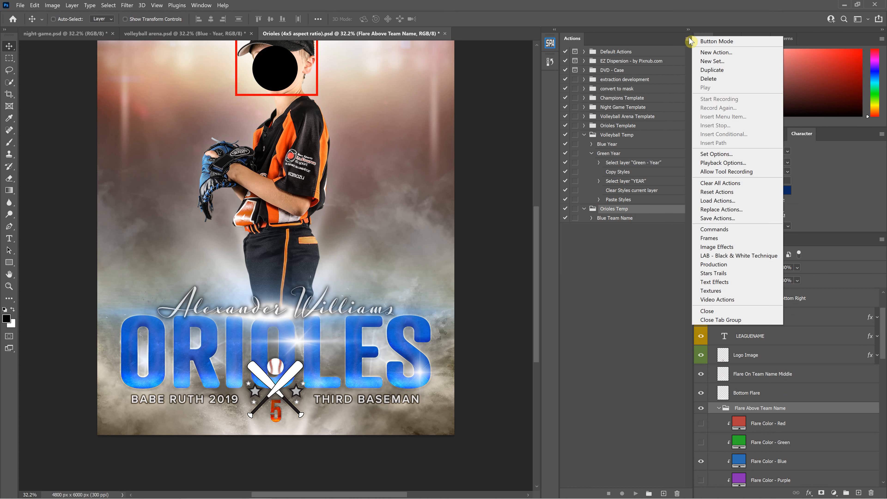
{"action": "left_click", "coordinate": [712, 70]}
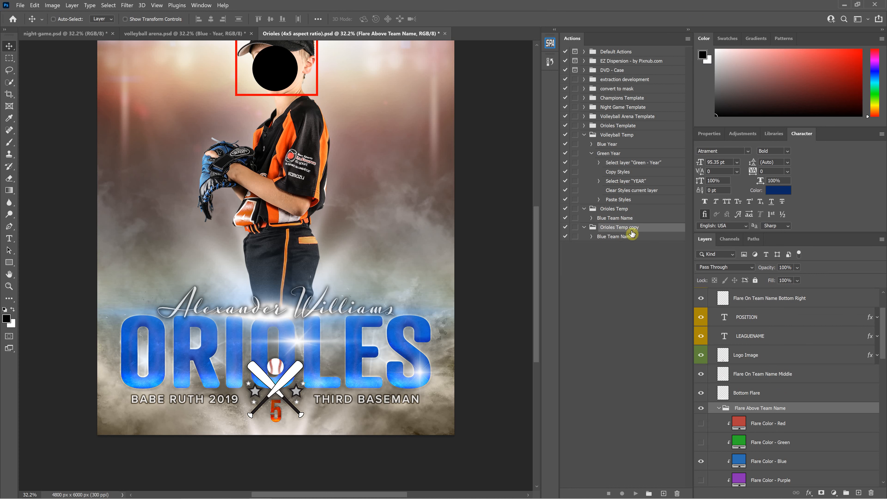
{"action": "left_click_drag", "start_coordinate": [644, 232], "coordinate": [678, 492]}
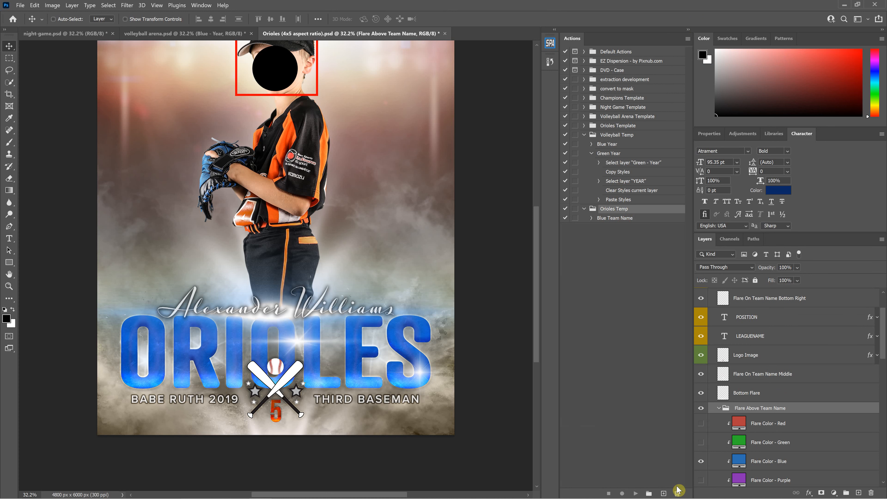
Duplicate the Blue Team Name action in the Orioles Temp set and rename the copy Green Team Name
{"action": "left_click", "coordinate": [615, 217]}
{"action": "left_click", "coordinate": [688, 39]}
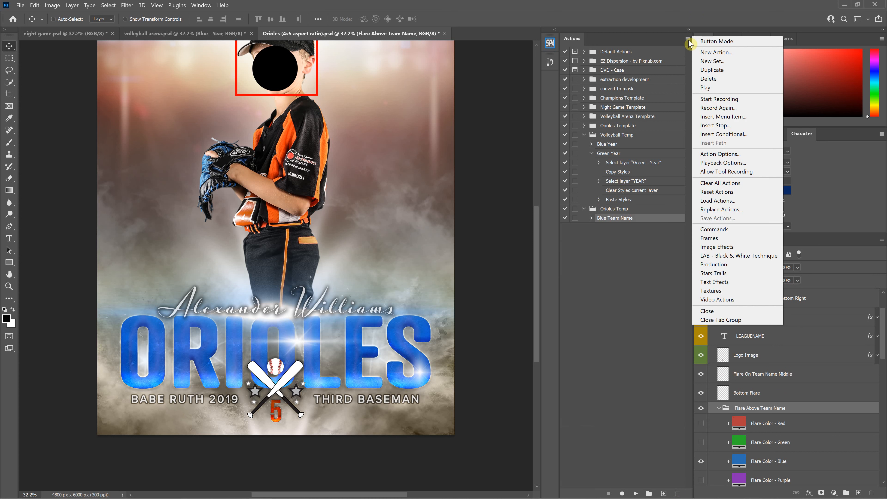
{"action": "left_click", "coordinate": [711, 70]}
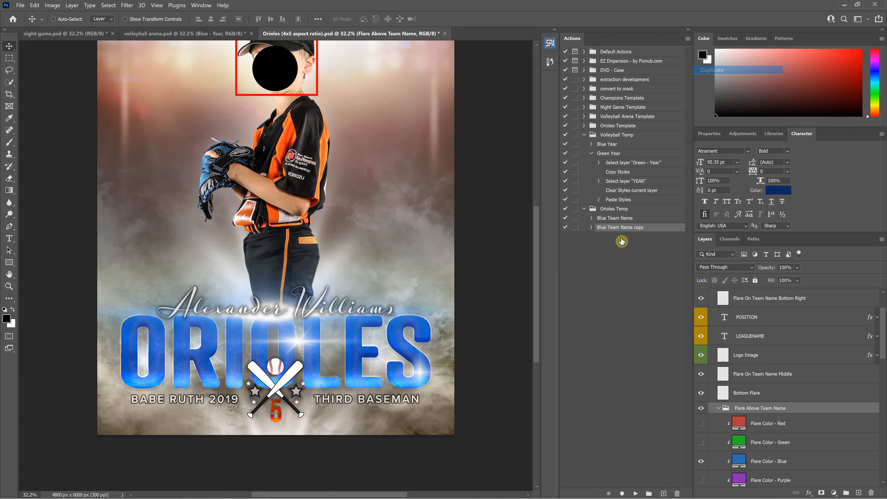
{"action": "double_click", "coordinate": [641, 227]}
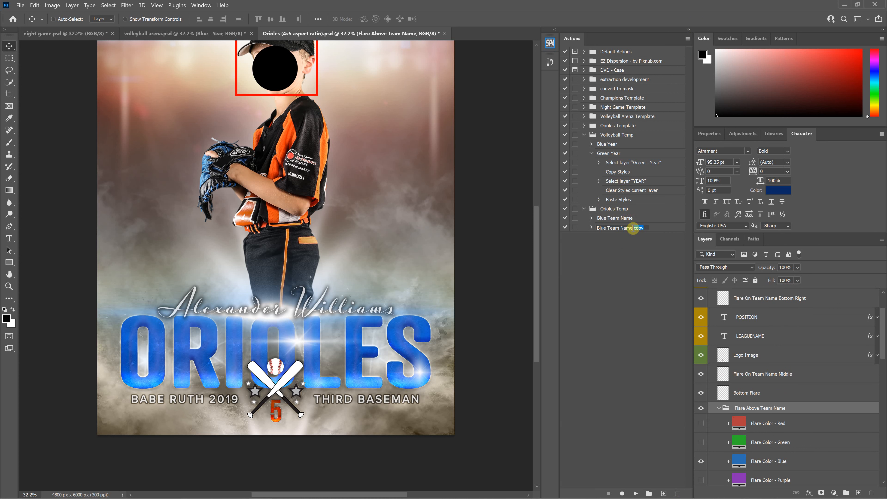
{"action": "key", "text": "BackSpace"}
{"action": "key", "text": "BackSpace"}
{"action": "key", "text": "BackSpace"}
{"action": "key", "text": "BackSpace"}
{"action": "key", "text": "BackSpace"}
{"action": "type", "text": "Green"}
{"action": "key", "text": "Return"}
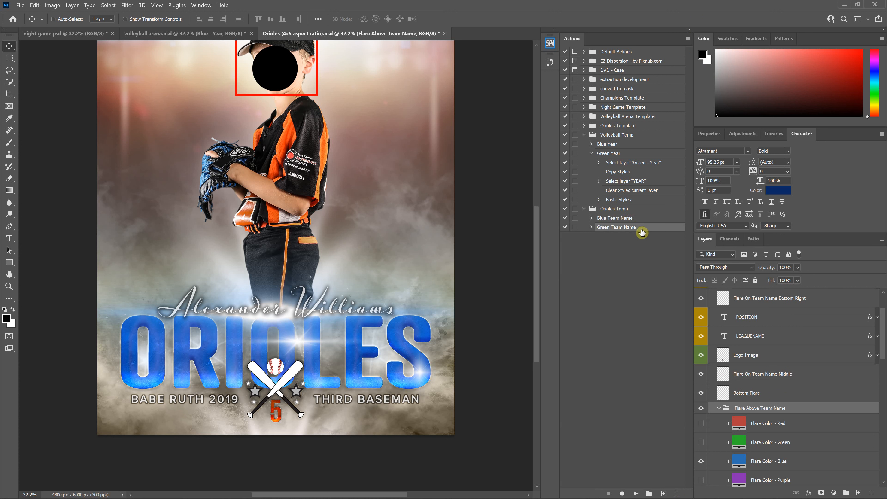
Examine the recorded commands of the Blue and Green Team Name actions, especially the green action's style layer selection and text color
{"action": "left_click", "coordinate": [591, 229]}
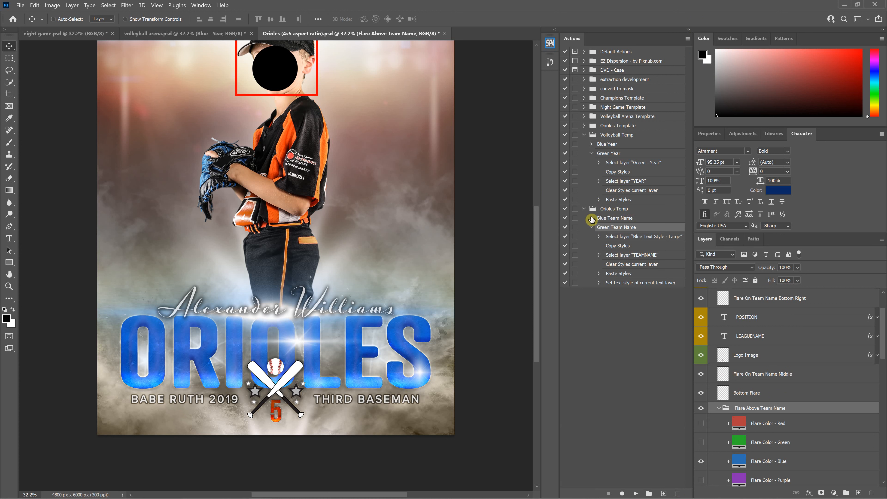
{"action": "left_click", "coordinate": [591, 218]}
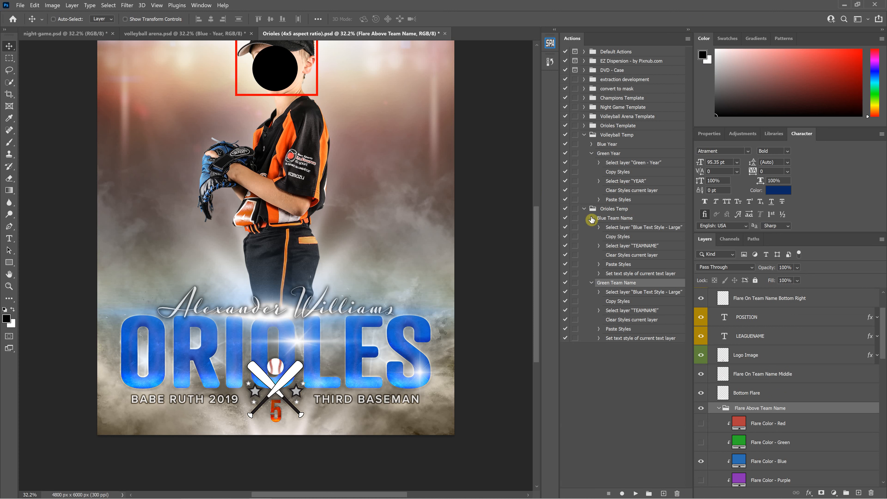
{"action": "left_click", "coordinate": [630, 293]}
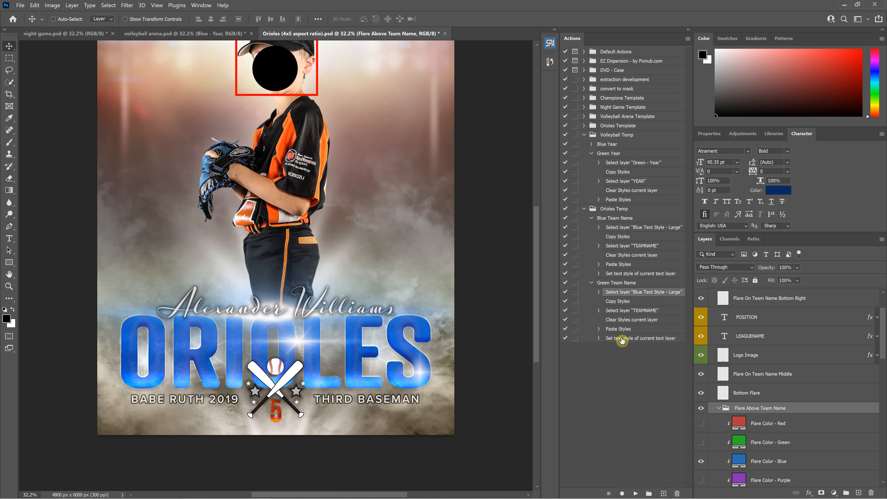
{"action": "left_click", "coordinate": [621, 340]}
{"action": "left_click", "coordinate": [599, 338]}
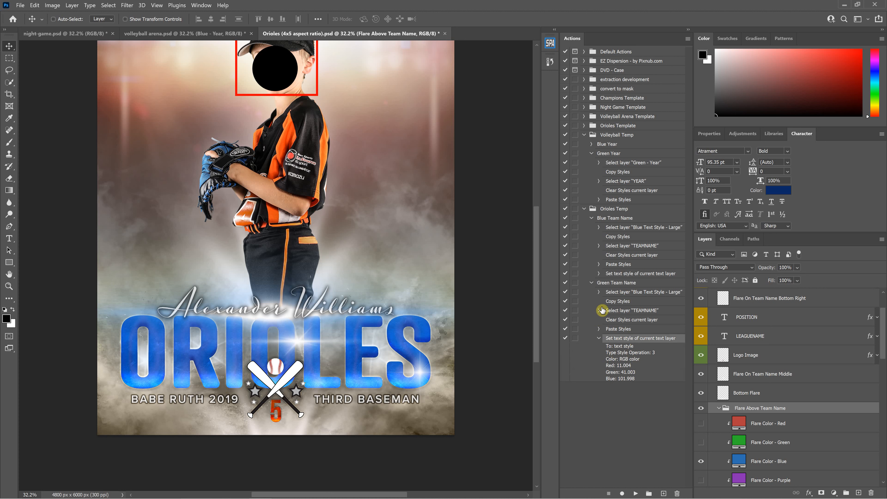
{"action": "left_click", "coordinate": [630, 294]}
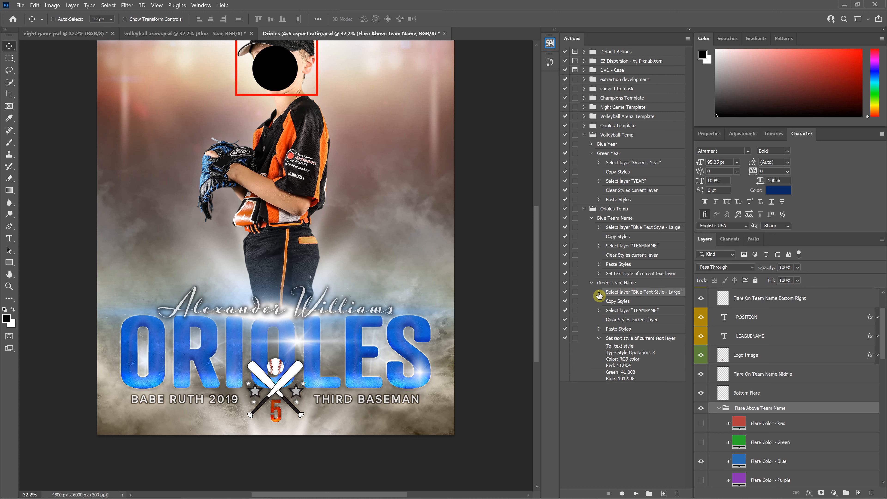
{"action": "left_click", "coordinate": [599, 292]}
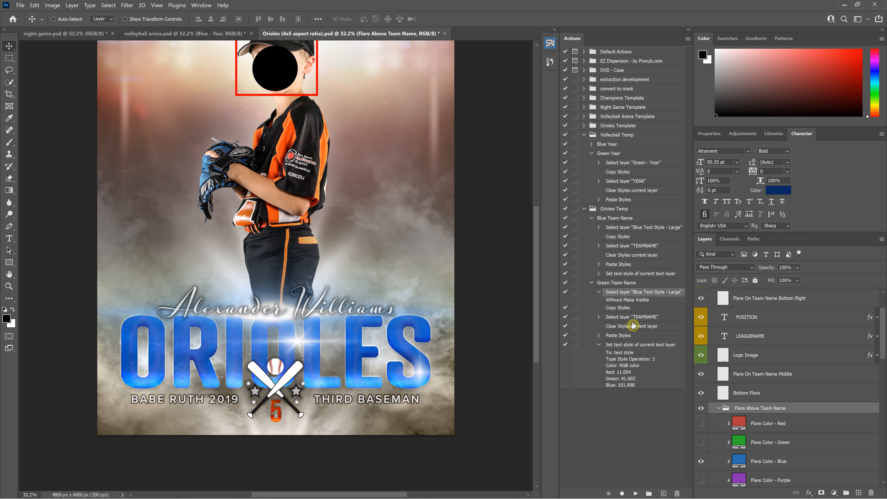
{"action": "left_click", "coordinate": [628, 346]}
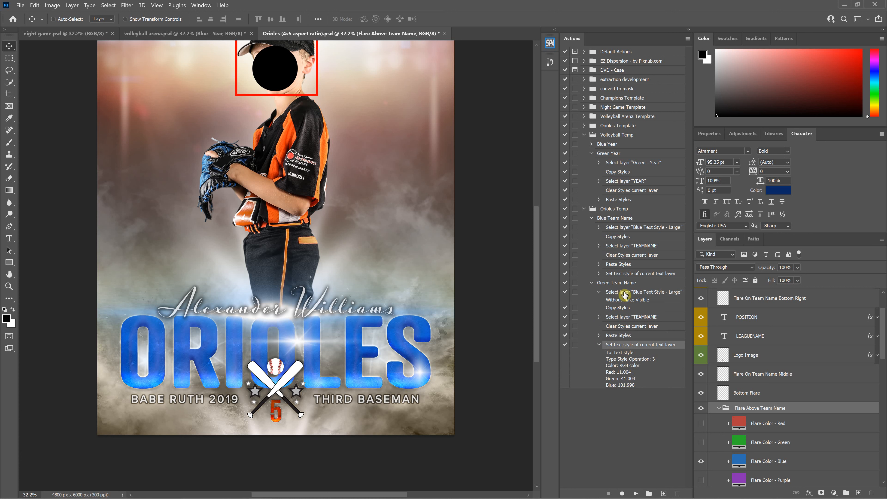
{"action": "left_click", "coordinate": [621, 303]}
{"action": "left_click", "coordinate": [628, 345]}
{"action": "left_click", "coordinate": [598, 344]}
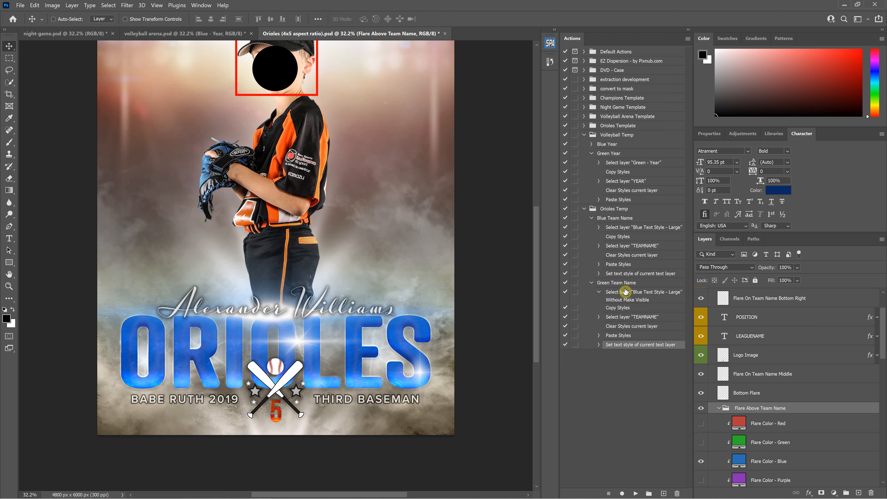
Record selecting the Green Text Style - Large layer right after the blue style selection in the Green Team Name action, and stop recording
{"action": "left_click", "coordinate": [628, 296]}
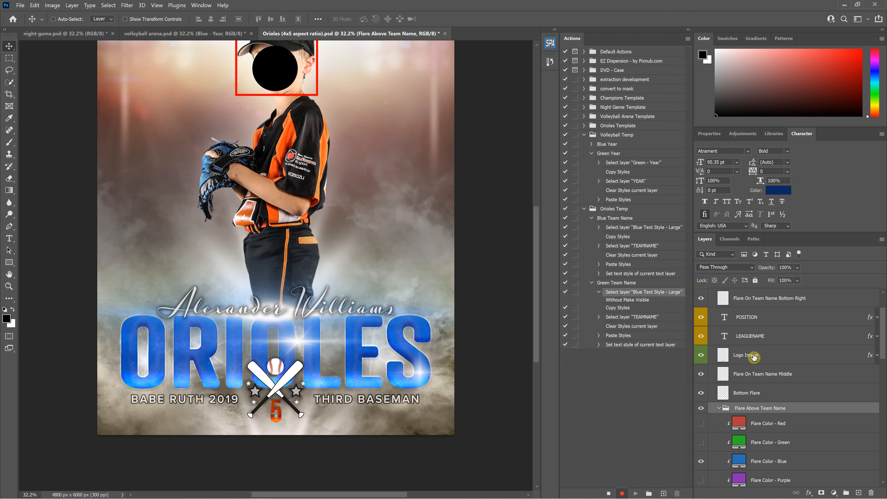
{"action": "scroll", "coordinate": [755, 355], "scroll_direction": "down", "scroll_amount": 3}
{"action": "scroll", "coordinate": [758, 345], "scroll_direction": "down", "scroll_amount": 10}
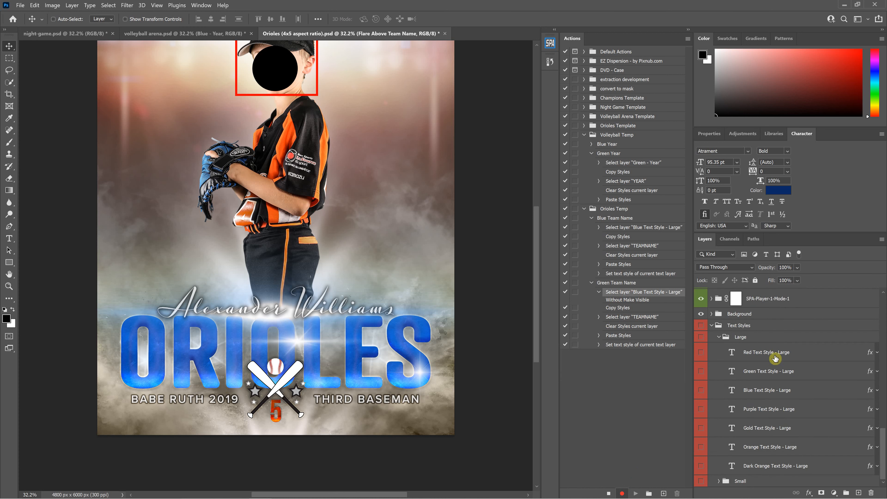
{"action": "left_click", "coordinate": [809, 373]}
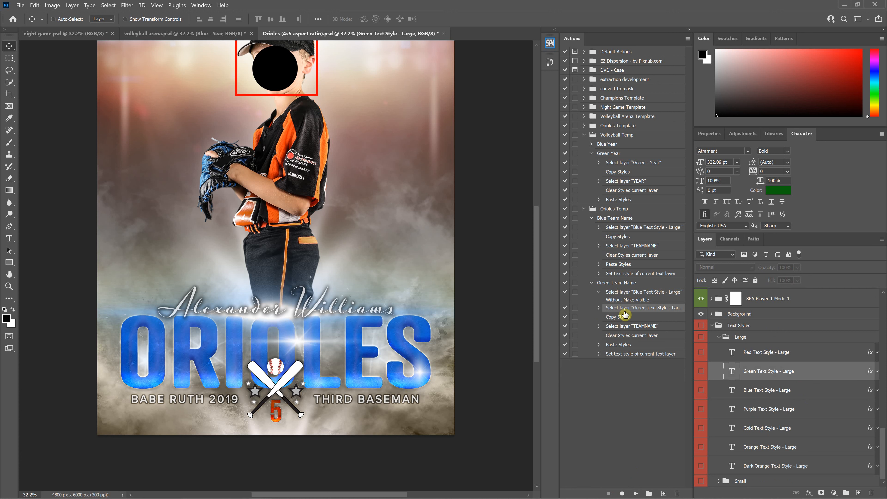
Delete the command selecting Blue Text Style - Large from the Green Team Name action, keeping the green selection before Copy Styles
{"action": "left_click", "coordinate": [618, 293]}
{"action": "left_click", "coordinate": [619, 309]}
{"action": "left_click", "coordinate": [620, 283]}
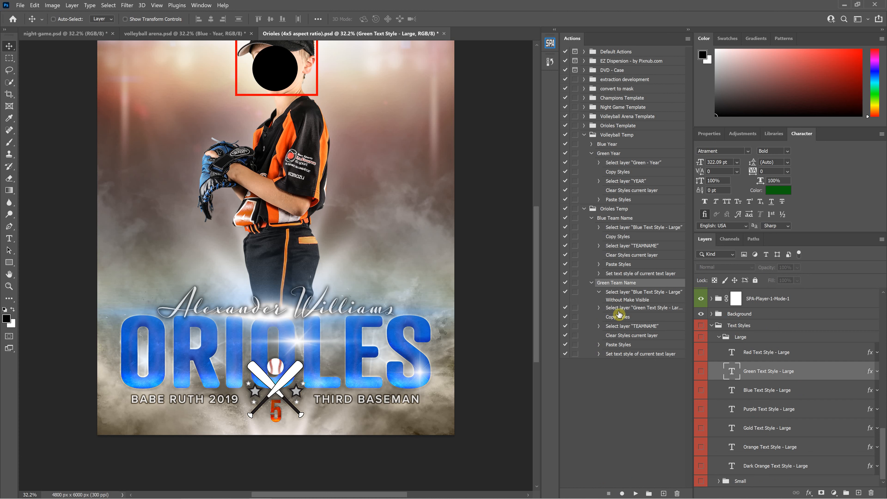
{"action": "left_click", "coordinate": [643, 296]}
{"action": "left_click_drag", "start_coordinate": [626, 309], "coordinate": [677, 491]}
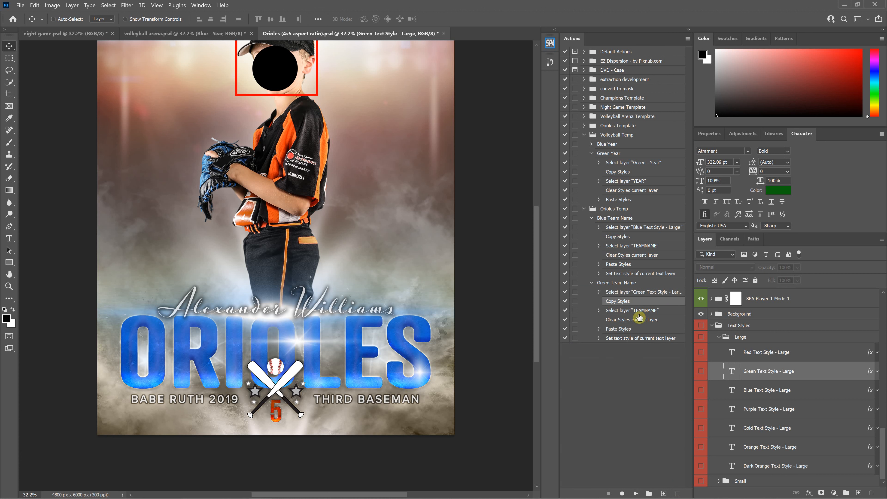
{"action": "left_click", "coordinate": [642, 295]}
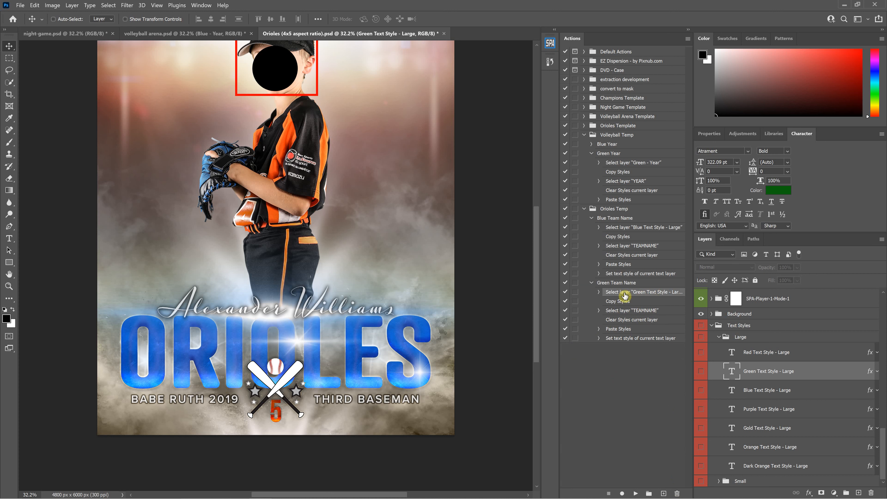
Check the recorded text color in the Green Team Name action and copy the hex code of Green Text Style - Large's text color
{"action": "left_click", "coordinate": [621, 340]}
{"action": "left_click", "coordinate": [599, 338]}
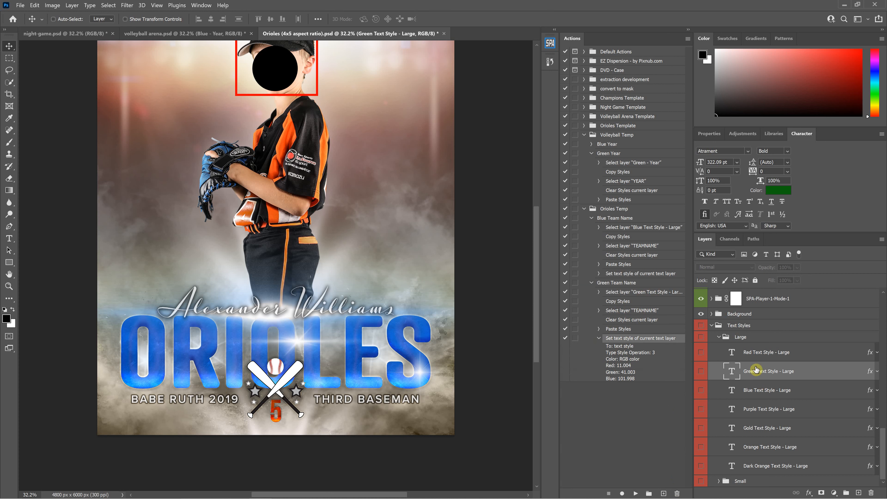
{"action": "left_click", "coordinate": [781, 191]}
{"action": "right_click", "coordinate": [739, 457]}
{"action": "left_click", "coordinate": [657, 386]}
{"action": "left_click", "coordinate": [777, 307]}
Select the TEAMNAME text layer and delete the old Set text style command from the Green Team Name action
{"action": "scroll", "coordinate": [802, 355], "scroll_direction": "down", "scroll_amount": 15}
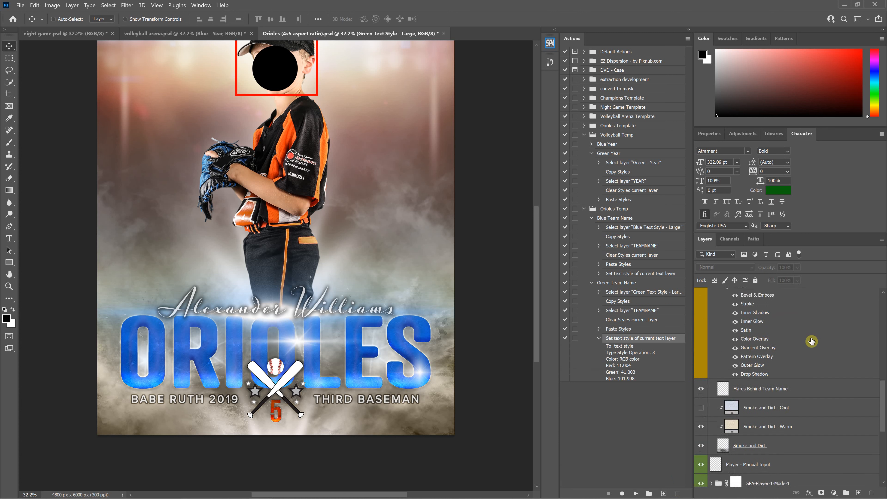
{"action": "left_click", "coordinate": [777, 355]}
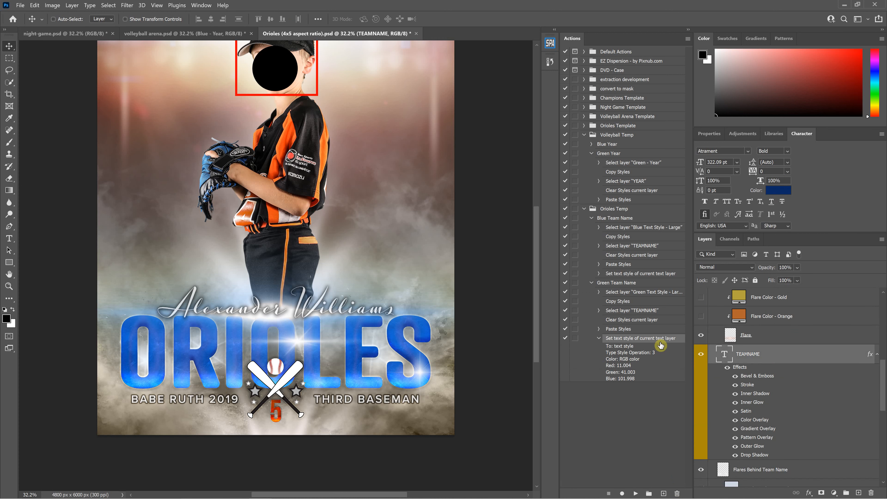
{"action": "left_click_drag", "start_coordinate": [668, 342], "coordinate": [678, 493]}
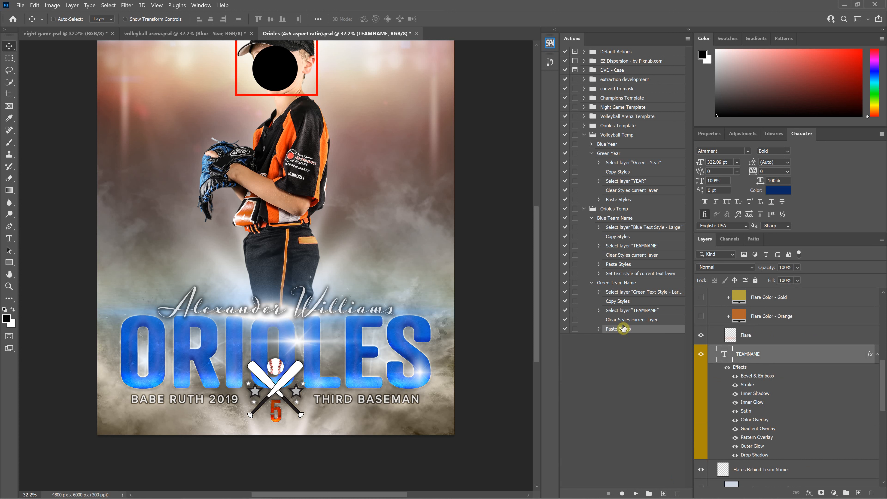
Record setting the TEAMNAME text color to the copied green hex code in the Green Team Name action, stop recording and expand the new command
{"action": "left_click", "coordinate": [624, 494]}
{"action": "left_click", "coordinate": [779, 191]}
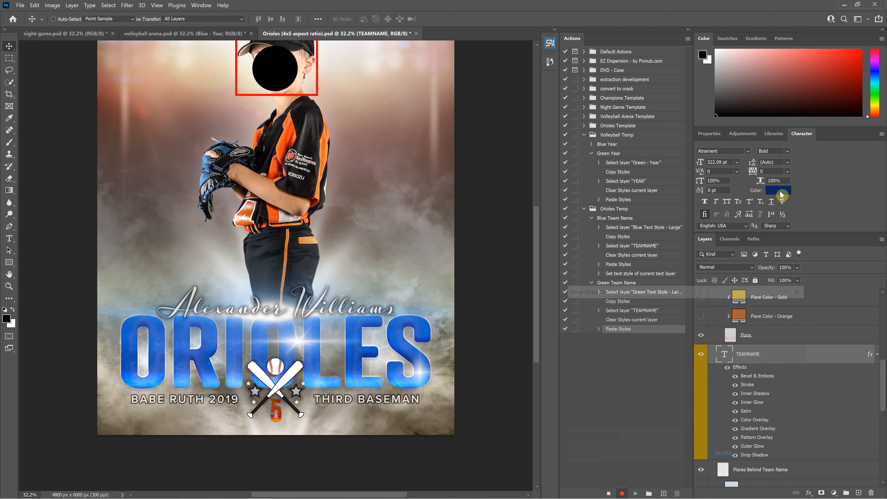
{"action": "right_click", "coordinate": [720, 456]}
{"action": "left_click", "coordinate": [669, 385]}
{"action": "left_click", "coordinate": [779, 306]}
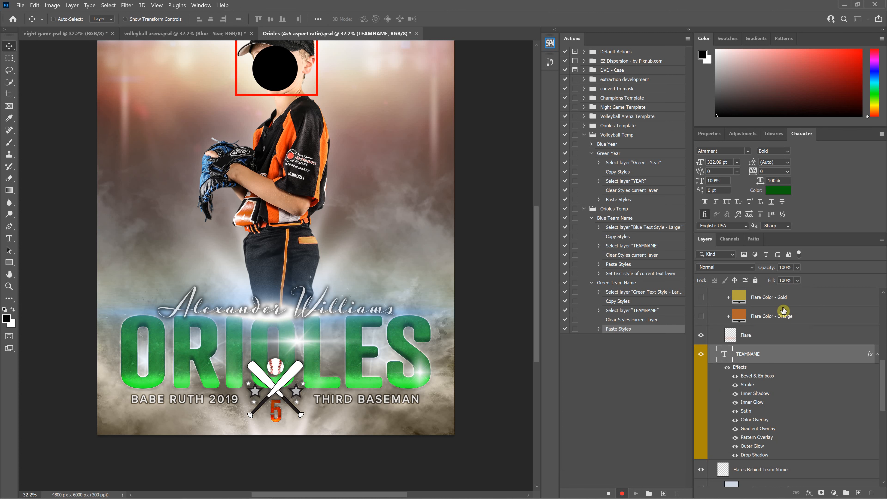
{"action": "left_click", "coordinate": [608, 493]}
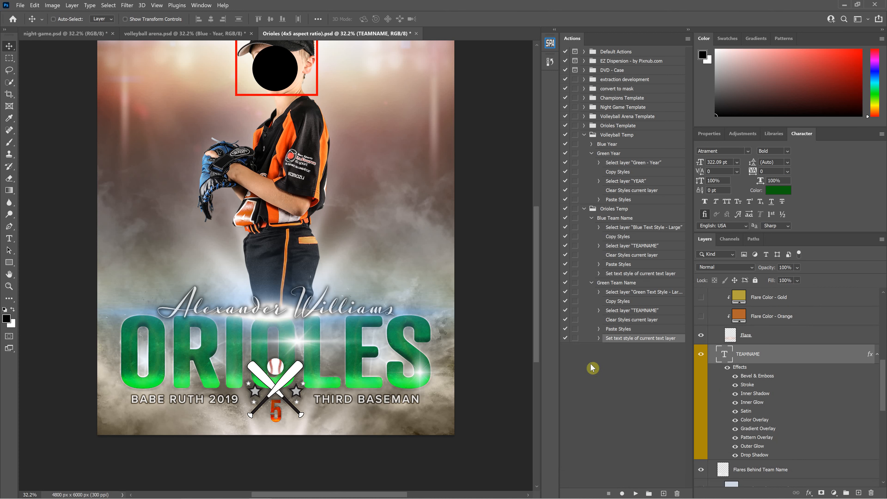
{"action": "left_click", "coordinate": [598, 338]}
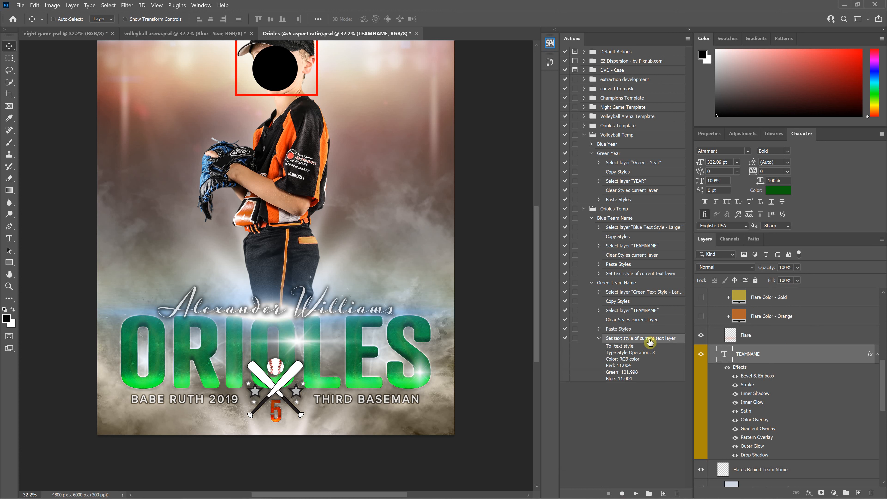
Test both recorded actions on the team name by playing Blue Team Name followed by Green Team Name
{"action": "left_click", "coordinate": [617, 220]}
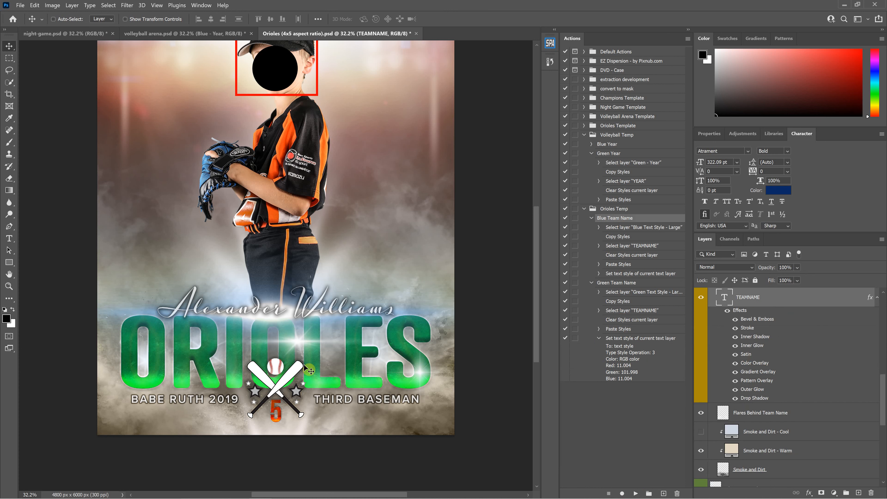
{"action": "left_click", "coordinate": [611, 284]}
{"action": "left_click", "coordinate": [636, 494]}
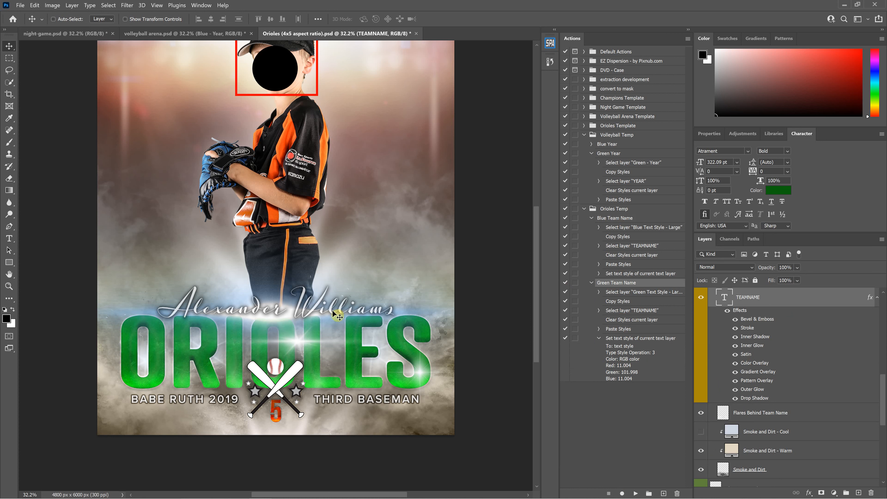
Collapse the Orioles Temp set and expand the Green action in the Orioles Template set to view its commands
{"action": "scroll", "coordinate": [773, 383], "scroll_direction": "up", "scroll_amount": 3}
{"action": "scroll", "coordinate": [772, 384], "scroll_direction": "up", "scroll_amount": 5}
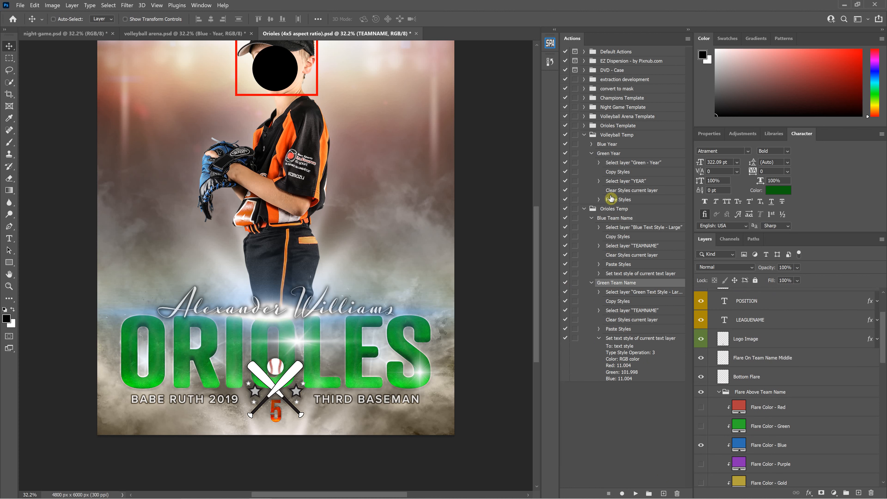
{"action": "left_click", "coordinate": [584, 209]}
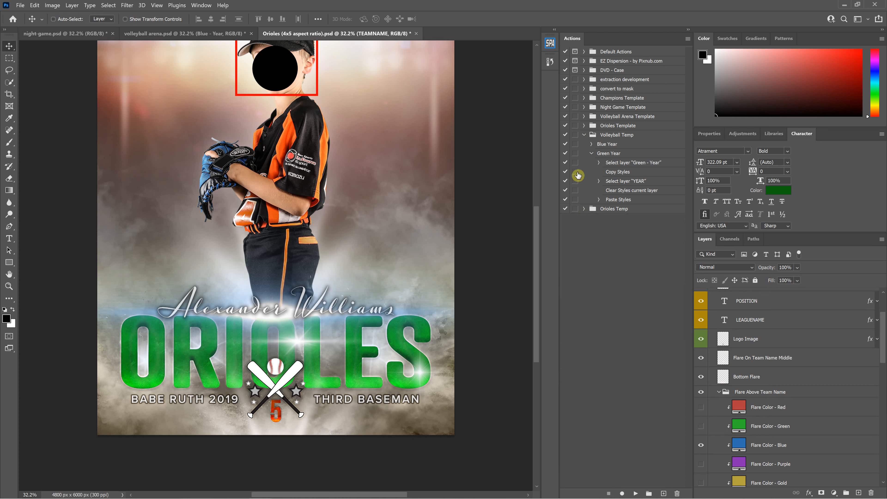
{"action": "left_click", "coordinate": [584, 125]}
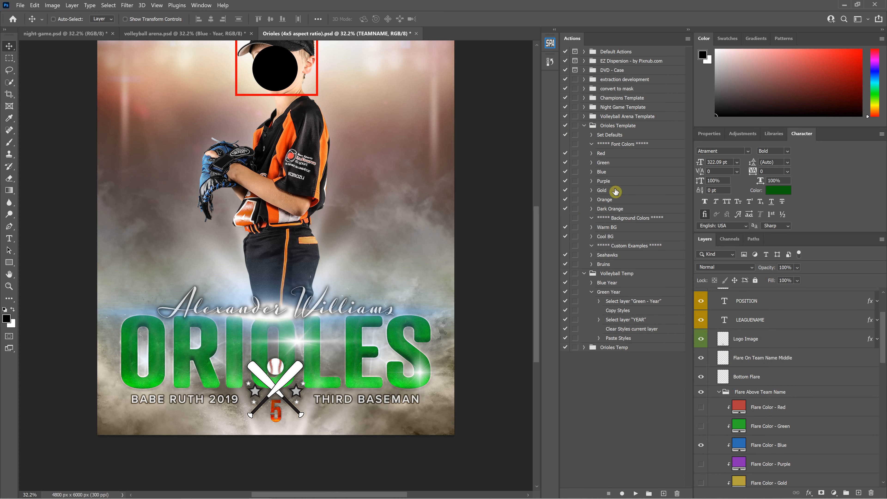
{"action": "left_click", "coordinate": [591, 163]}
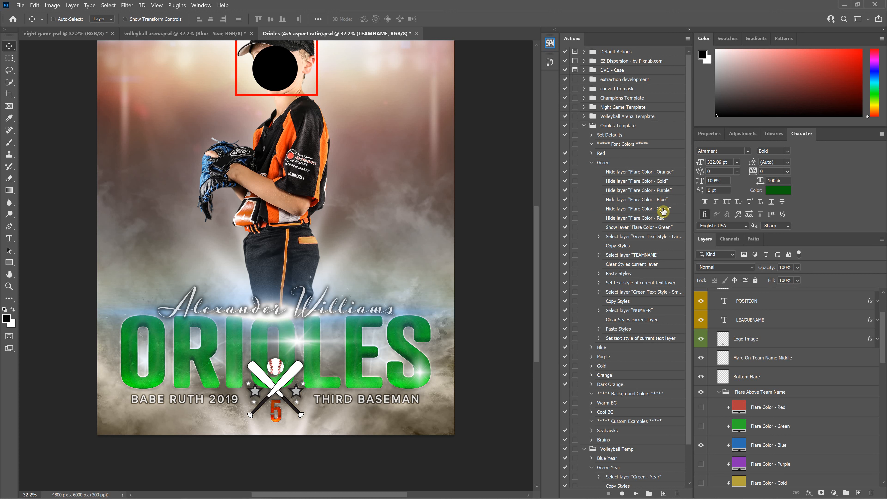
Hide the Flare Color - Blue layer and show the Flare Color - Green layer in the Flare Above Team Name group
{"action": "scroll", "coordinate": [806, 438], "scroll_direction": "down", "scroll_amount": 2}
{"action": "scroll", "coordinate": [702, 368], "scroll_direction": "down", "scroll_amount": 1}
{"action": "left_click", "coordinate": [701, 365]}
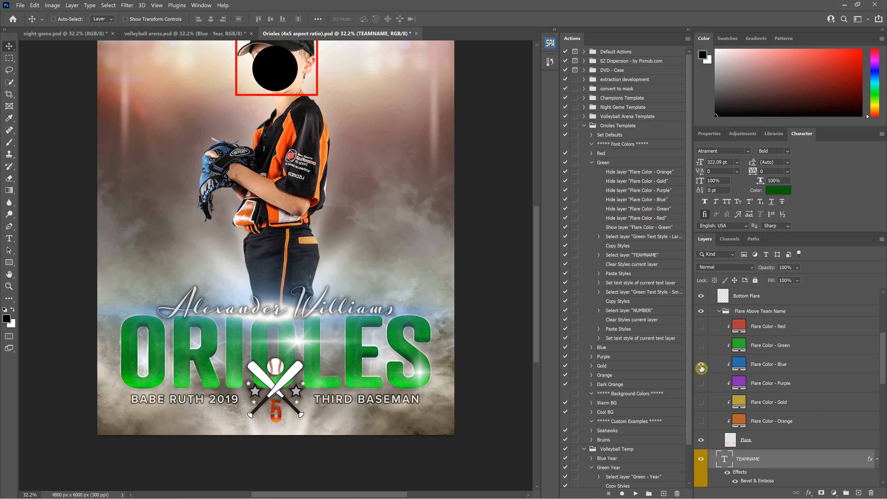
{"action": "left_click", "coordinate": [701, 347]}
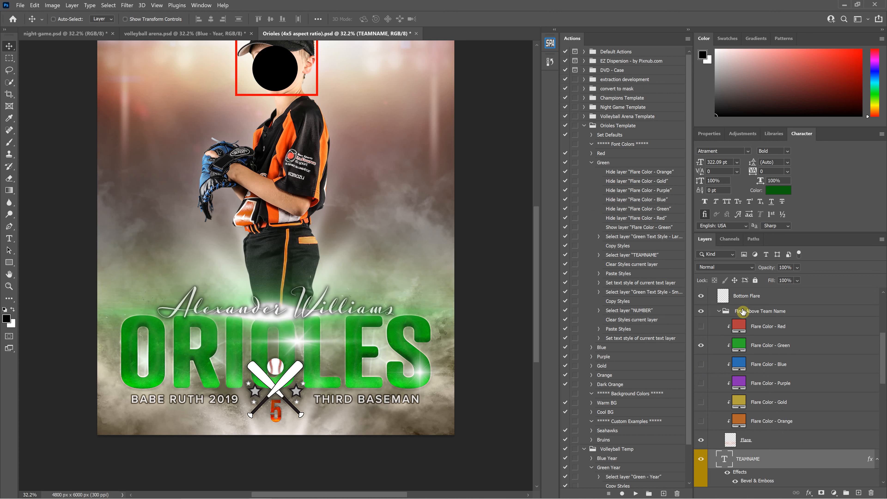
Compare the Green action's large and small text style commands with the Orioles Temp actions, widening the actions list to read full names
{"action": "left_click", "coordinate": [614, 238]}
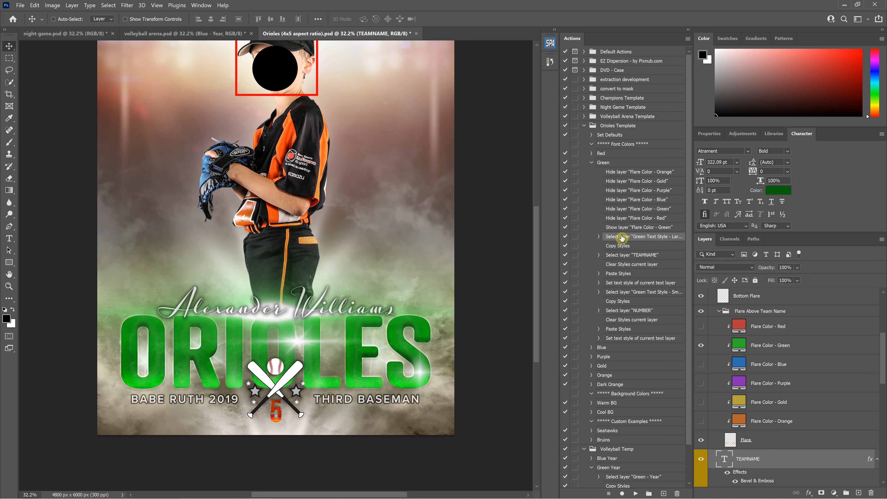
{"action": "scroll", "coordinate": [601, 451], "scroll_direction": "down", "scroll_amount": 1}
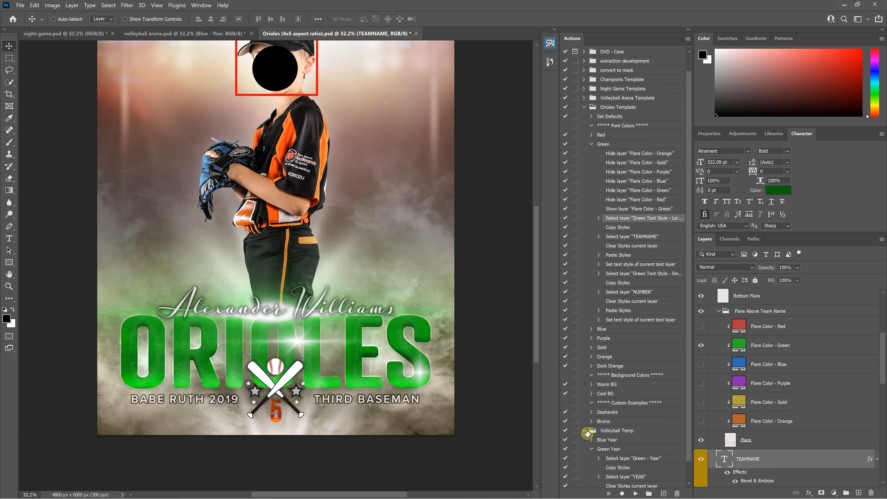
{"action": "left_click", "coordinate": [584, 434]}
{"action": "left_click", "coordinate": [586, 460]}
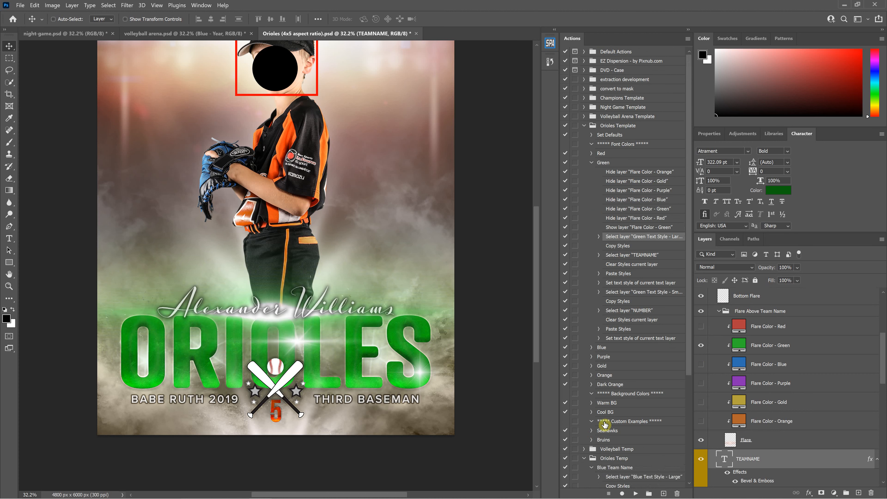
{"action": "scroll", "coordinate": [603, 421], "scroll_direction": "down", "scroll_amount": 3}
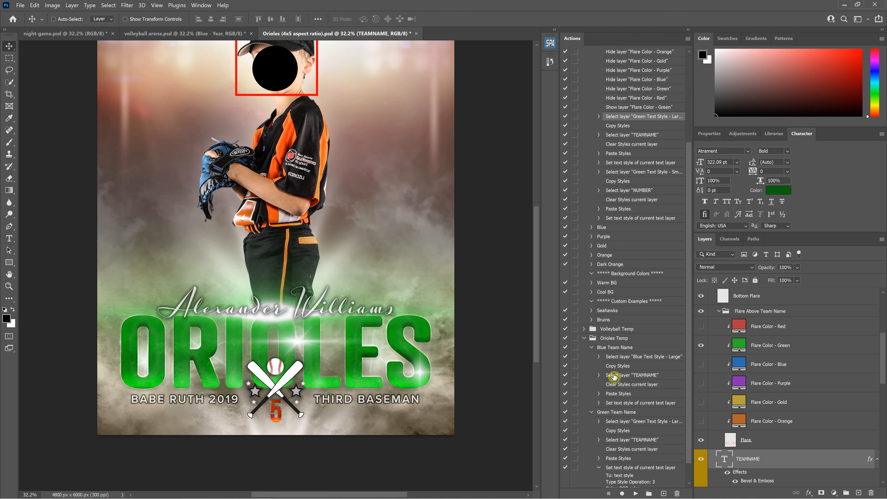
{"action": "scroll", "coordinate": [618, 297], "scroll_direction": "up", "scroll_amount": 3}
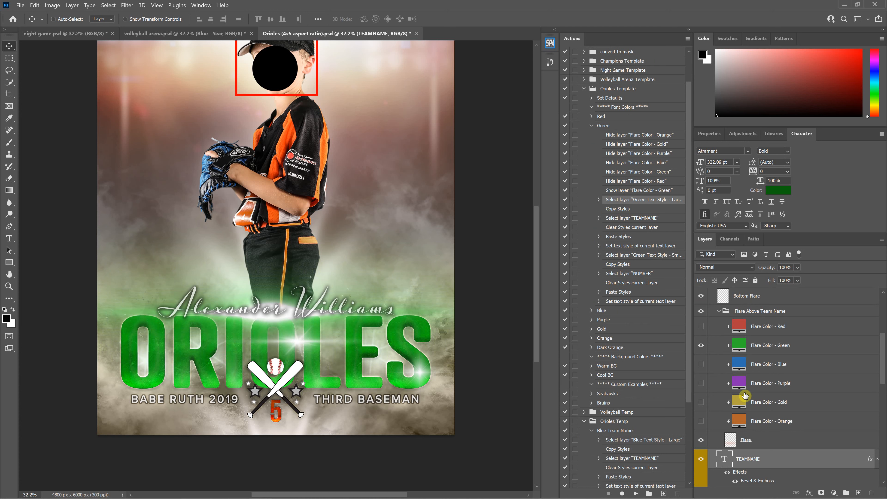
{"action": "left_click", "coordinate": [634, 256]}
{"action": "left_click_drag", "start_coordinate": [562, 258], "coordinate": [506, 260]}
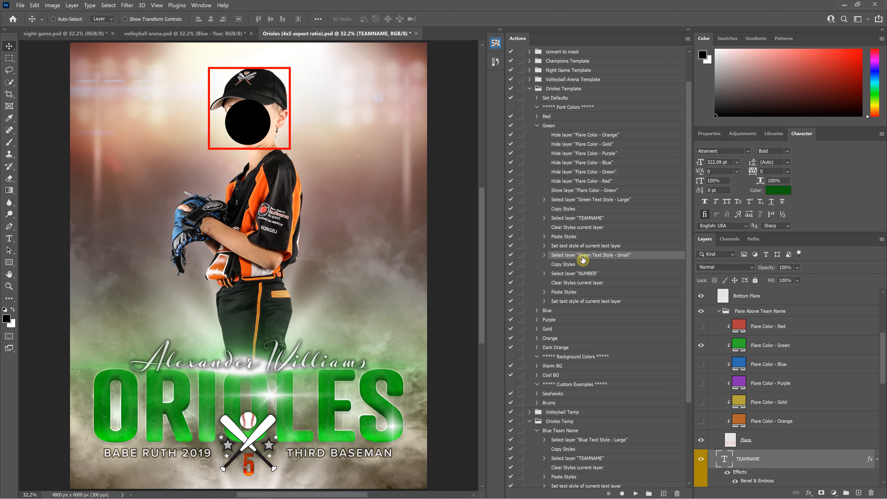
Expand the Small group under Text Styles to view its layers, and select the NUMBER text layer
{"action": "scroll", "coordinate": [759, 416], "scroll_direction": "down", "scroll_amount": 10}
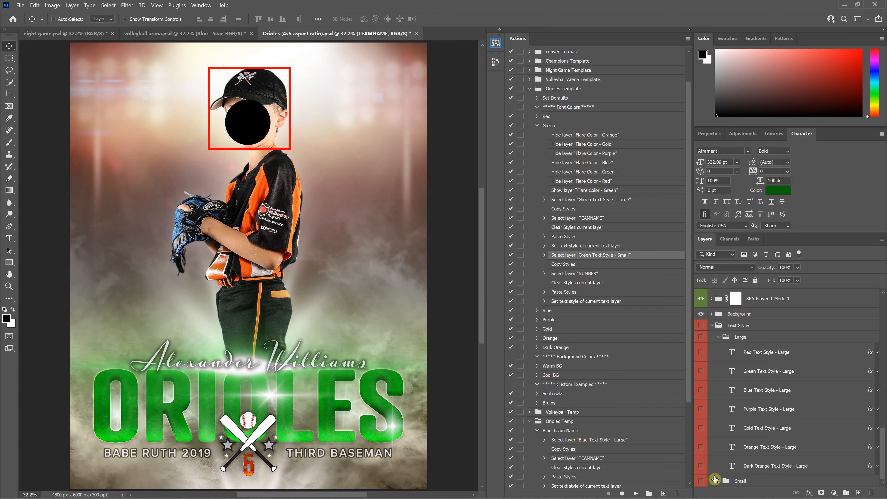
{"action": "left_click", "coordinate": [719, 481]}
{"action": "scroll", "coordinate": [737, 454], "scroll_direction": "down", "scroll_amount": 5}
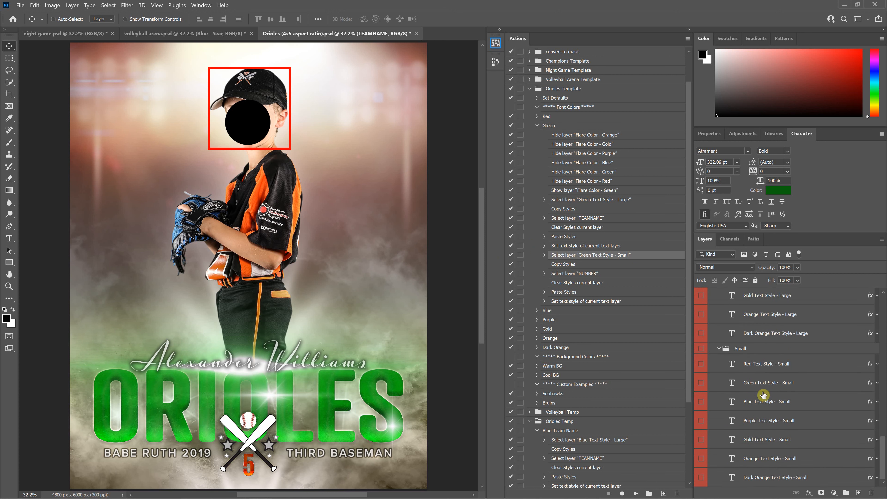
{"action": "scroll", "coordinate": [778, 428], "scroll_direction": "down", "scroll_amount": 10}
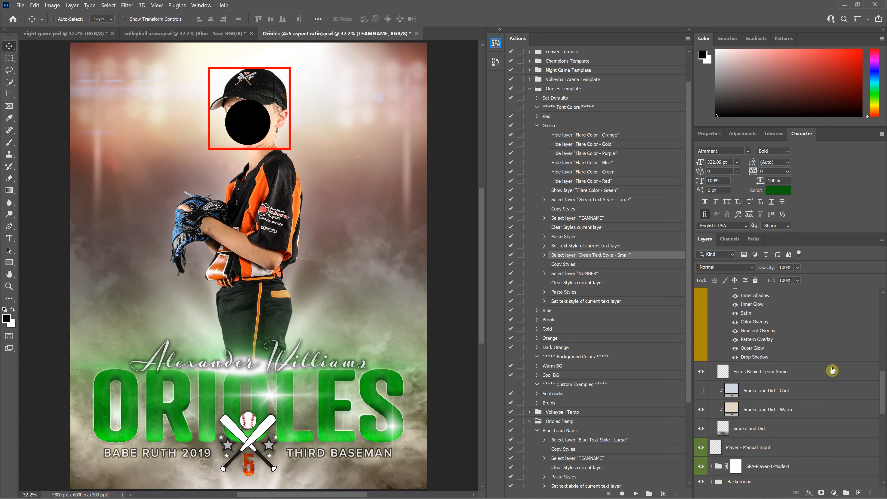
{"action": "scroll", "coordinate": [828, 370], "scroll_direction": "up", "scroll_amount": 5}
{"action": "scroll", "coordinate": [828, 370], "scroll_direction": "up", "scroll_amount": 4}
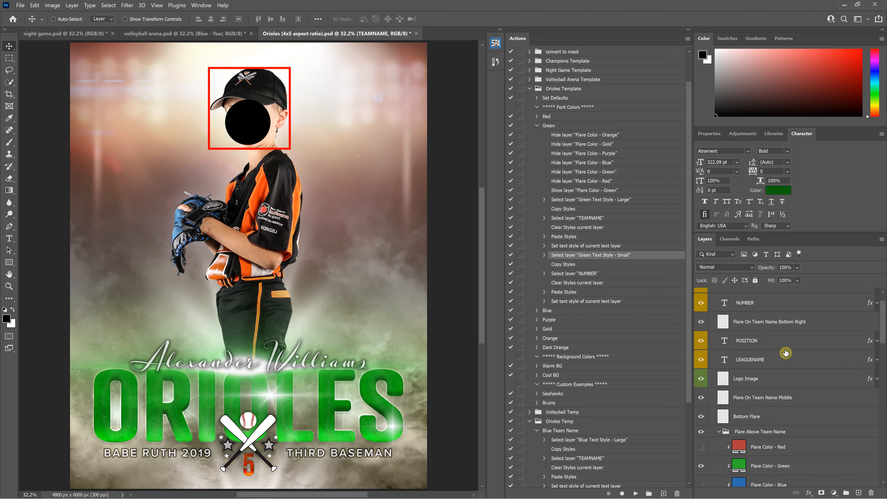
{"action": "left_click", "coordinate": [771, 332]}
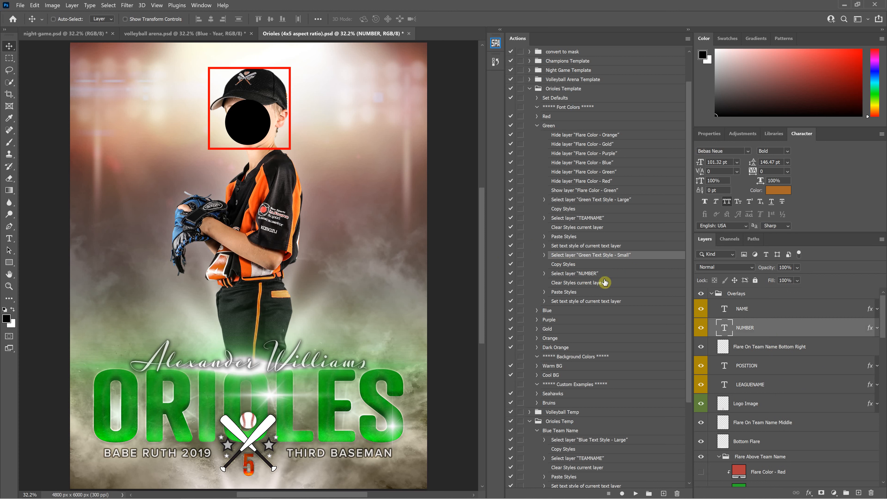
Check the last Set text style command in the Orioles Template's Green action, and collapse the action
{"action": "left_click", "coordinate": [546, 302]}
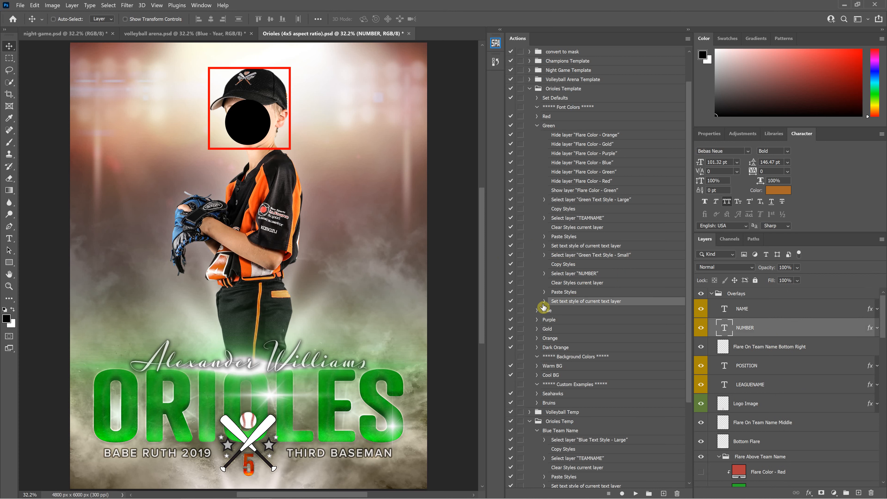
{"action": "left_click", "coordinate": [544, 301]}
{"action": "left_click", "coordinate": [544, 302]}
{"action": "left_click", "coordinate": [538, 126]}
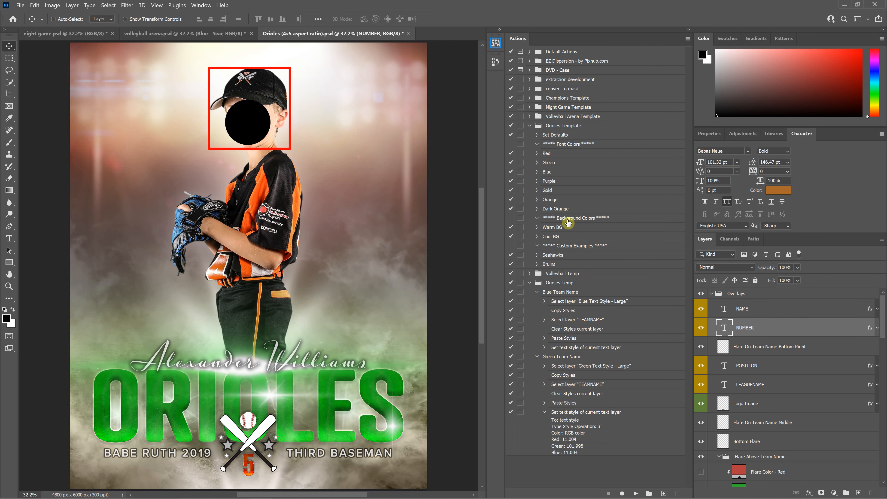
View night-game.psd briefly, return to the Orioles document, and expand and play the Seahawks custom example action
{"action": "left_click", "coordinate": [81, 38]}
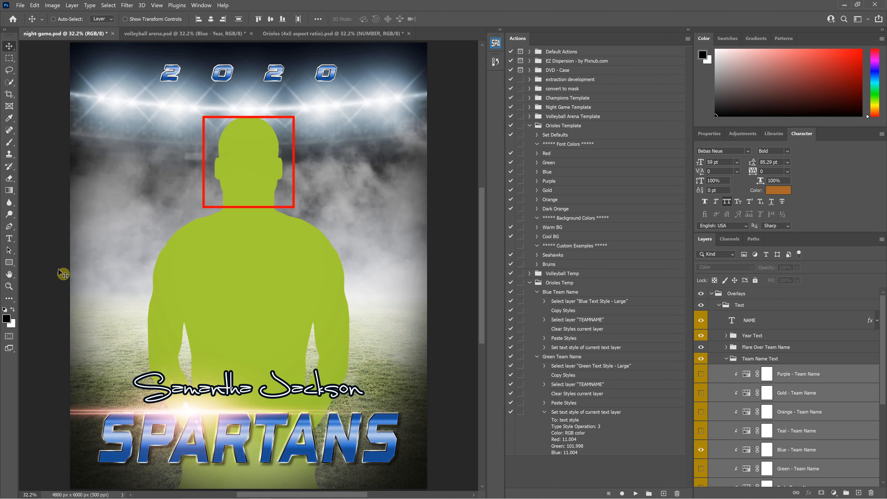
{"action": "left_click", "coordinate": [360, 34]}
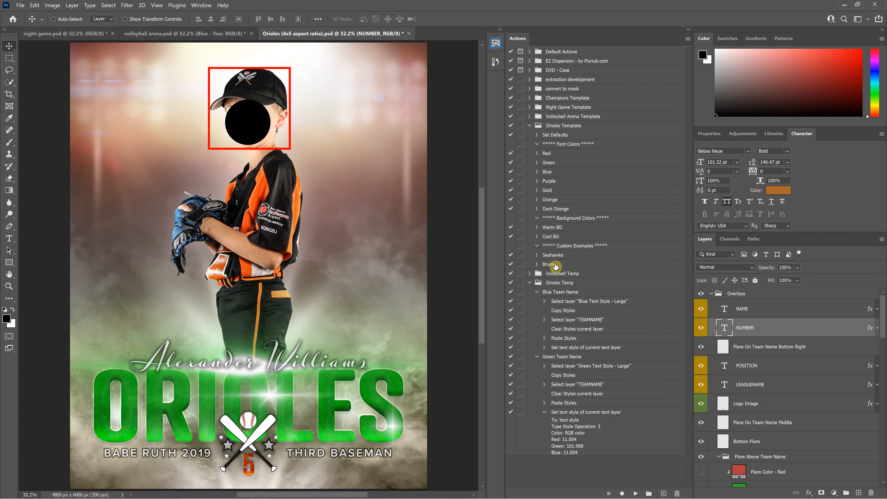
{"action": "left_click", "coordinate": [537, 255]}
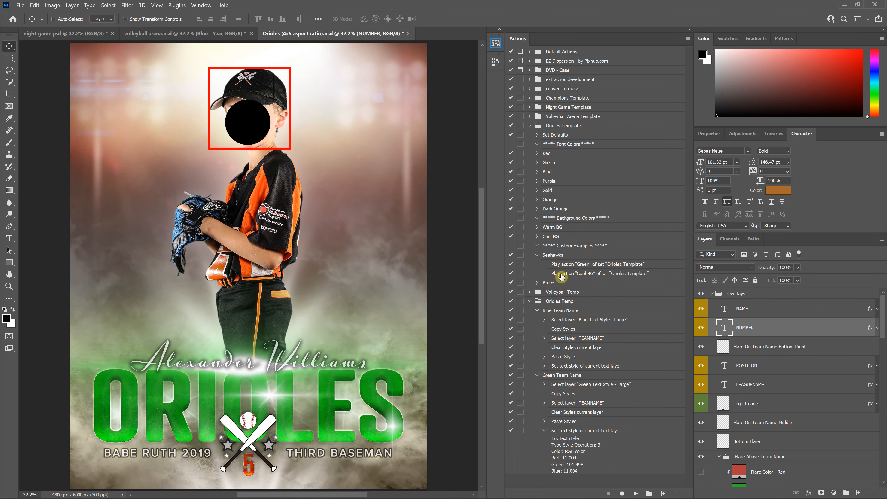
{"action": "left_click", "coordinate": [559, 255]}
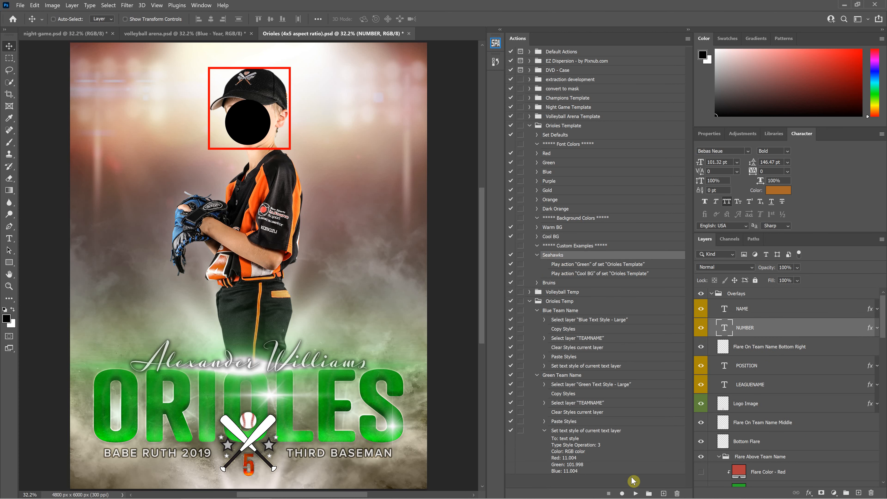
{"action": "left_click", "coordinate": [636, 493]}
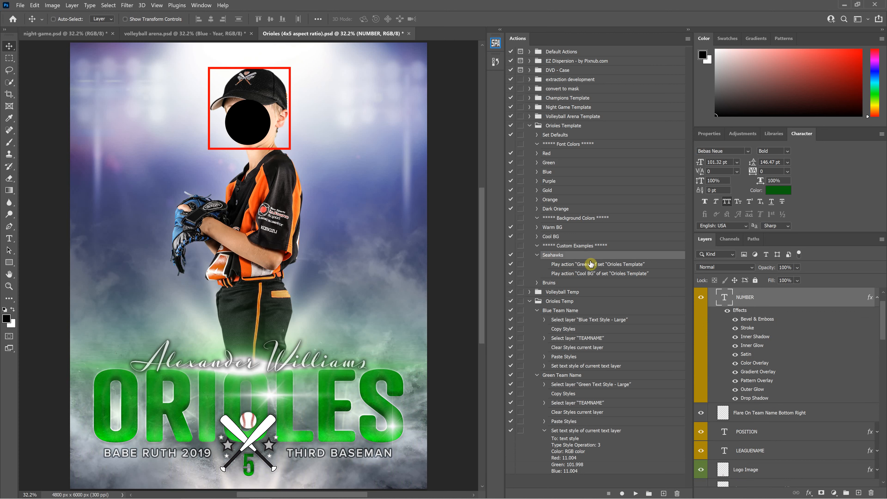
Review the Seahawks action's Cool BG command and the Warm BG action, revisit night-game.psd, and collapse Seahawks back in the Orioles document
{"action": "left_click", "coordinate": [591, 275]}
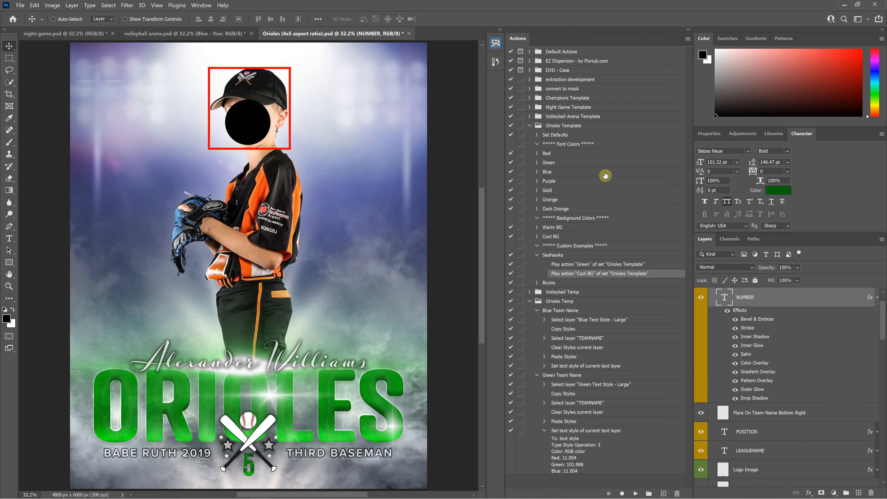
{"action": "left_click", "coordinate": [568, 229]}
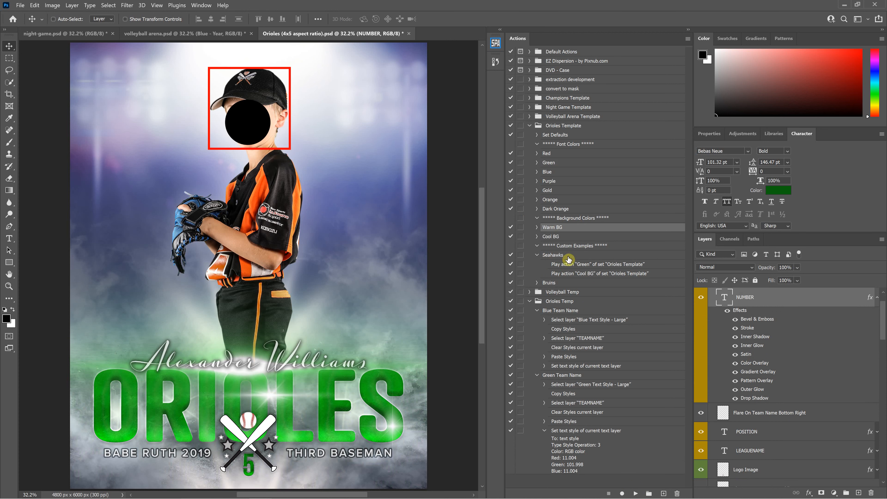
{"action": "left_click", "coordinate": [61, 35]}
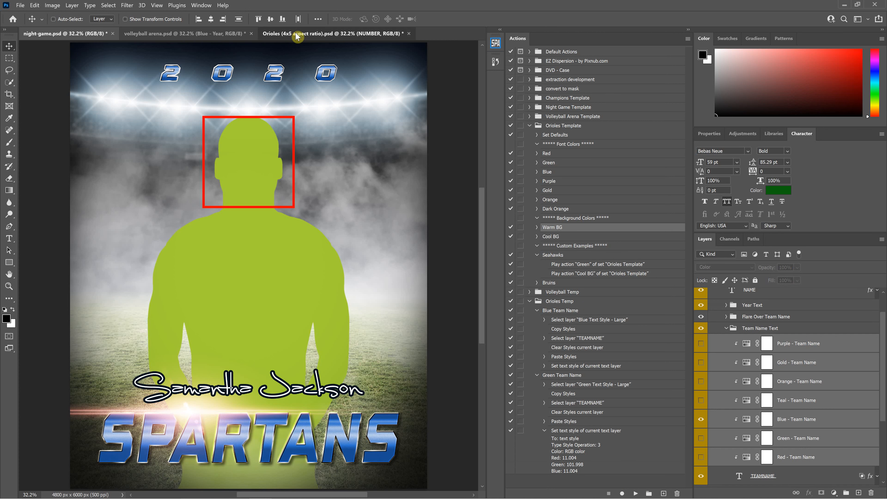
{"action": "left_click", "coordinate": [298, 35]}
{"action": "left_click", "coordinate": [537, 255]}
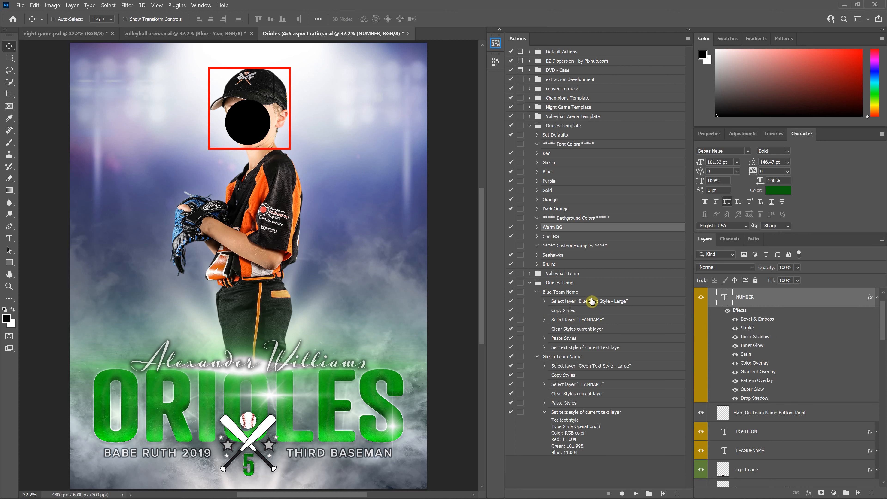
{"action": "scroll", "coordinate": [816, 378], "scroll_direction": "down", "scroll_amount": 5}
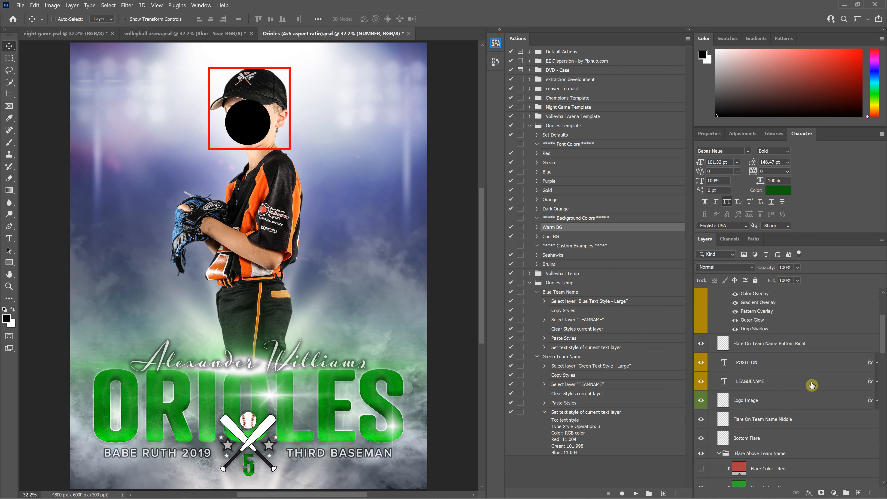
Find the Text Styles group in the layer stack and collapse its Large and Small subgroups
{"action": "scroll", "coordinate": [840, 418], "scroll_direction": "down", "scroll_amount": 4}
{"action": "left_click_drag", "start_coordinate": [882, 398], "coordinate": [883, 496]}
{"action": "scroll", "coordinate": [738, 373], "scroll_direction": "up", "scroll_amount": 5}
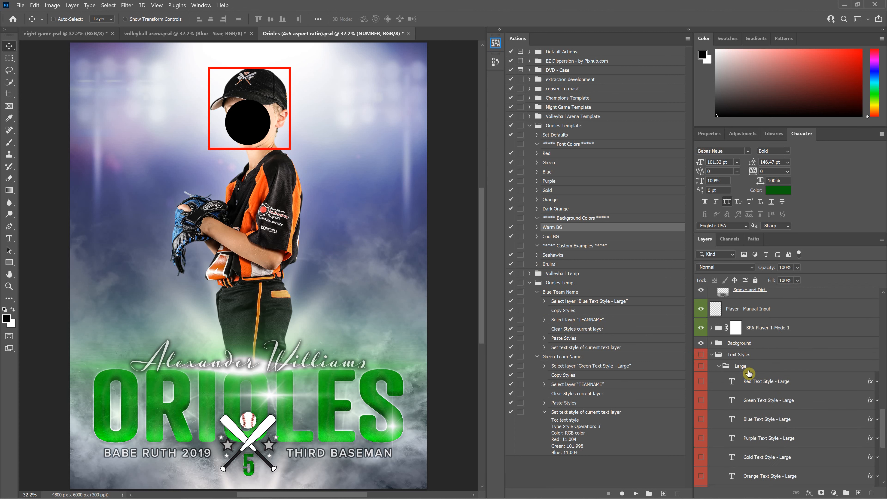
{"action": "scroll", "coordinate": [735, 451], "scroll_direction": "down", "scroll_amount": 1}
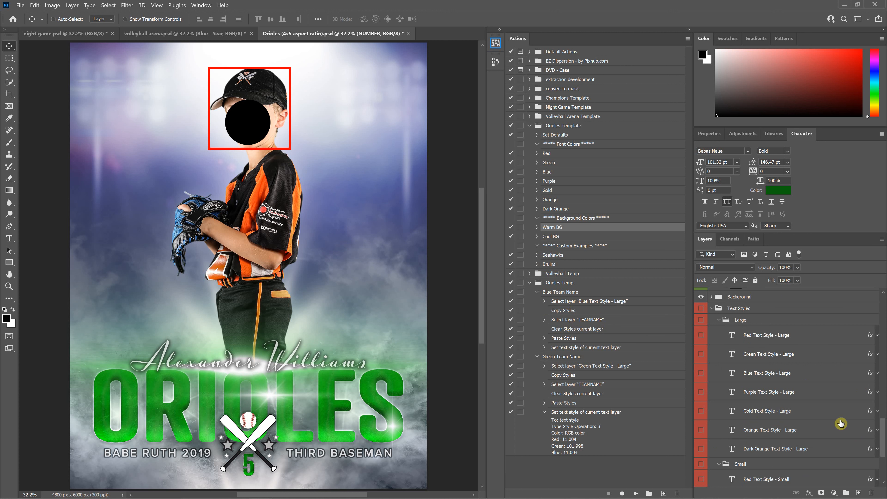
{"action": "scroll", "coordinate": [713, 371], "scroll_direction": "up", "scroll_amount": 1}
{"action": "left_click", "coordinate": [719, 367]}
{"action": "left_click", "coordinate": [719, 378]}
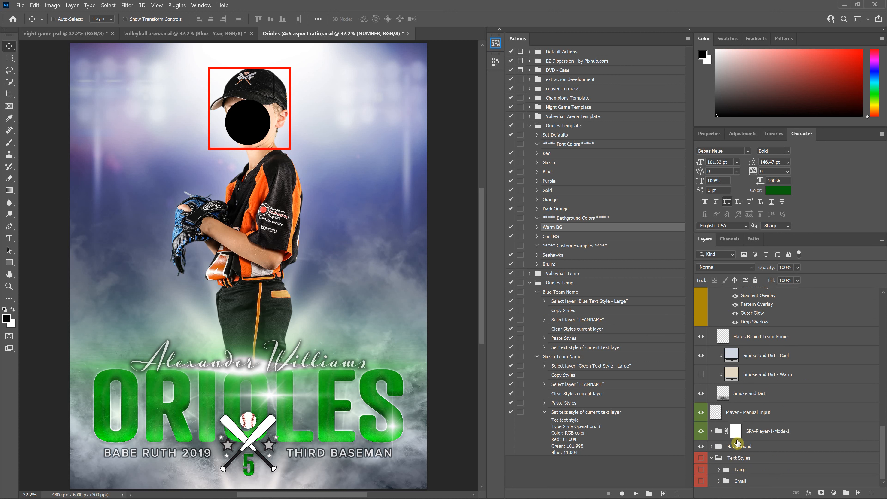
Expand the Large text styles group and place a duplicate of the Red Text Style - Large layer directly above TEAMNAME
{"action": "scroll", "coordinate": [741, 444], "scroll_direction": "up", "scroll_amount": 3}
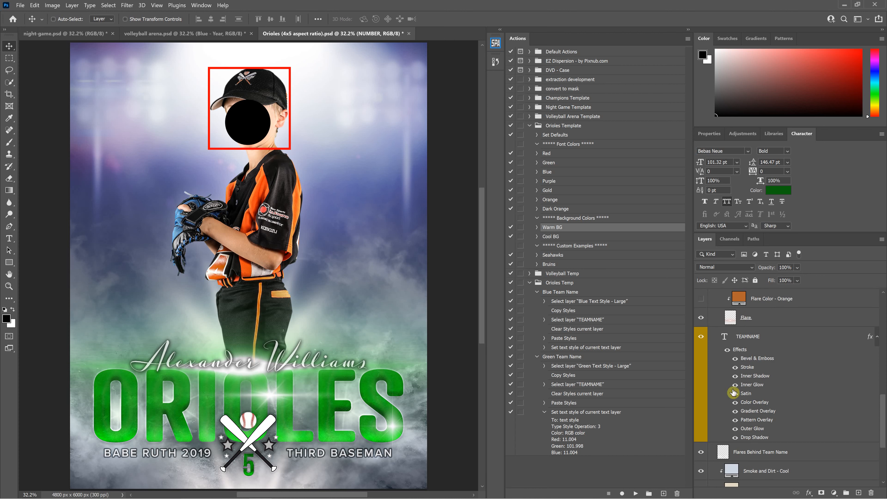
{"action": "scroll", "coordinate": [740, 393], "scroll_direction": "down", "scroll_amount": 3}
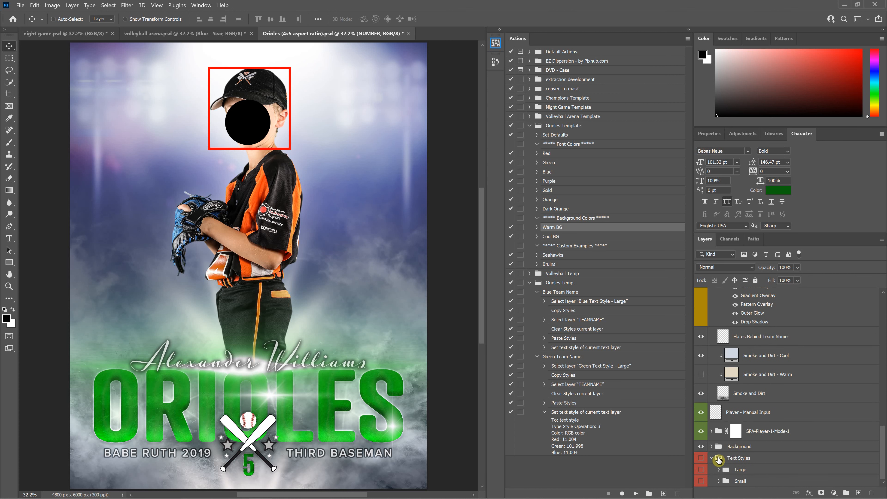
{"action": "left_click", "coordinate": [719, 473]}
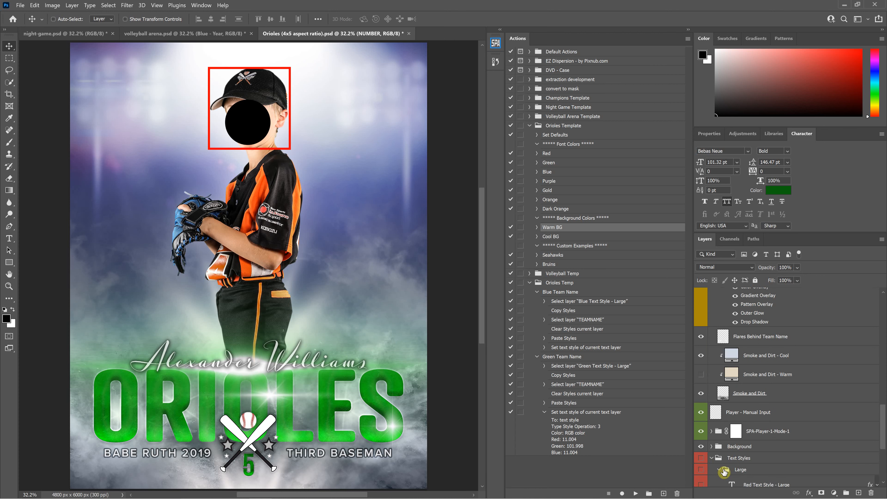
{"action": "scroll", "coordinate": [741, 468], "scroll_direction": "down", "scroll_amount": 2}
{"action": "right_click", "coordinate": [768, 408]}
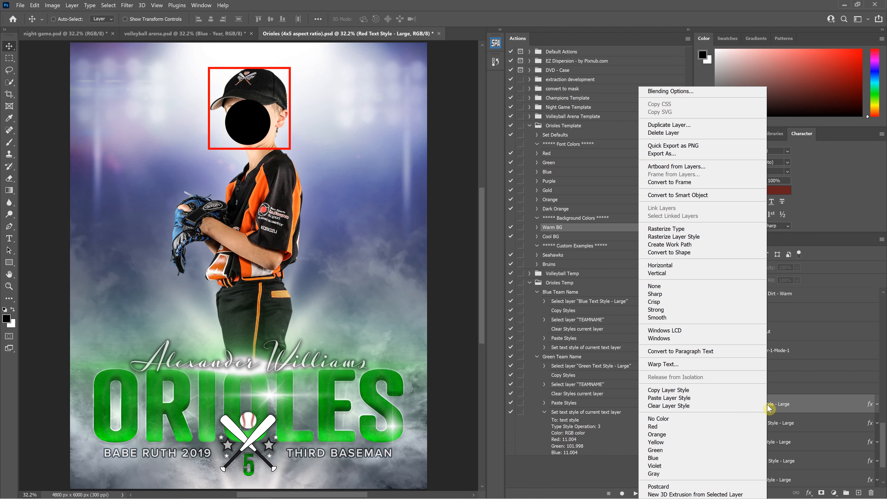
{"action": "right_click", "coordinate": [795, 408]}
{"action": "left_click", "coordinate": [811, 407]}
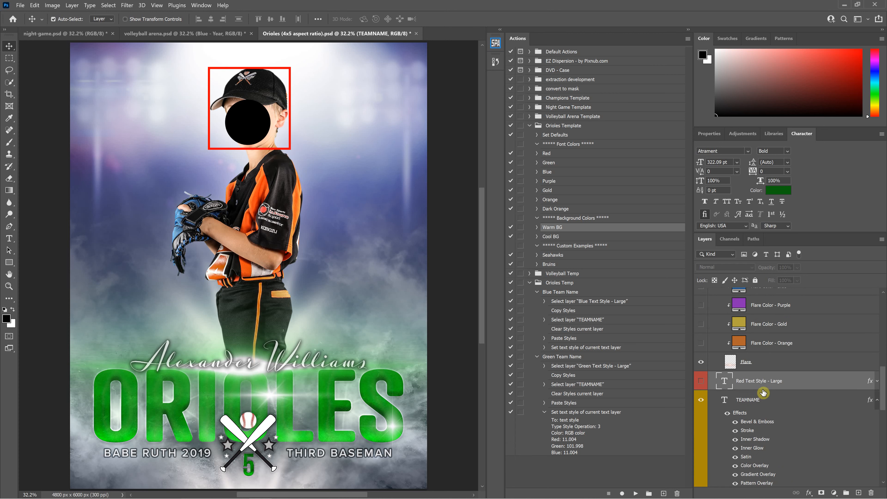
Hide the TEAMNAME layer and show the duplicated Red Text Style - Large layer, then review the original text style layers
{"action": "left_click", "coordinate": [700, 400]}
{"action": "left_click", "coordinate": [701, 381]}
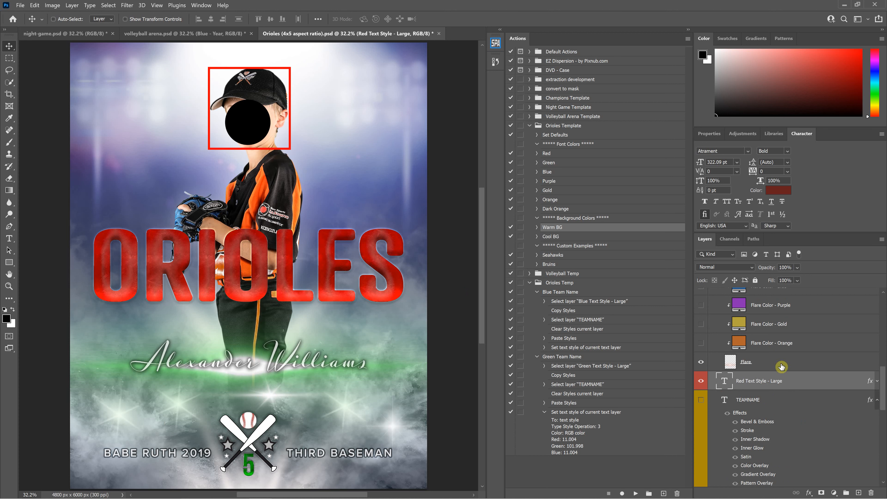
{"action": "scroll", "coordinate": [807, 384], "scroll_direction": "down", "scroll_amount": 5}
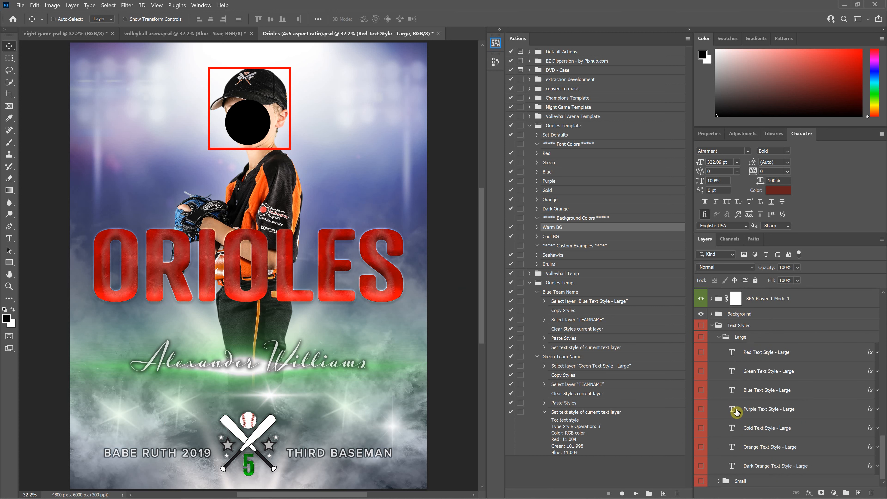
{"action": "scroll", "coordinate": [746, 414], "scroll_direction": "up", "scroll_amount": 3}
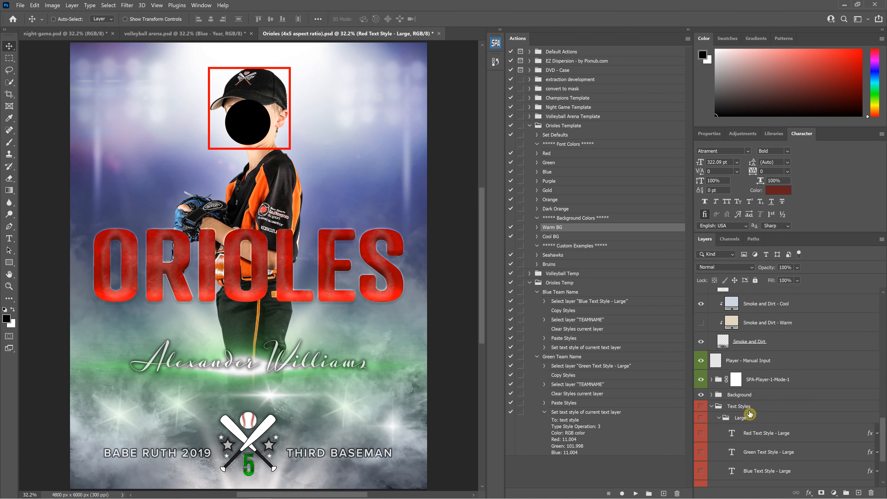
{"action": "scroll", "coordinate": [751, 415], "scroll_direction": "up", "scroll_amount": 5}
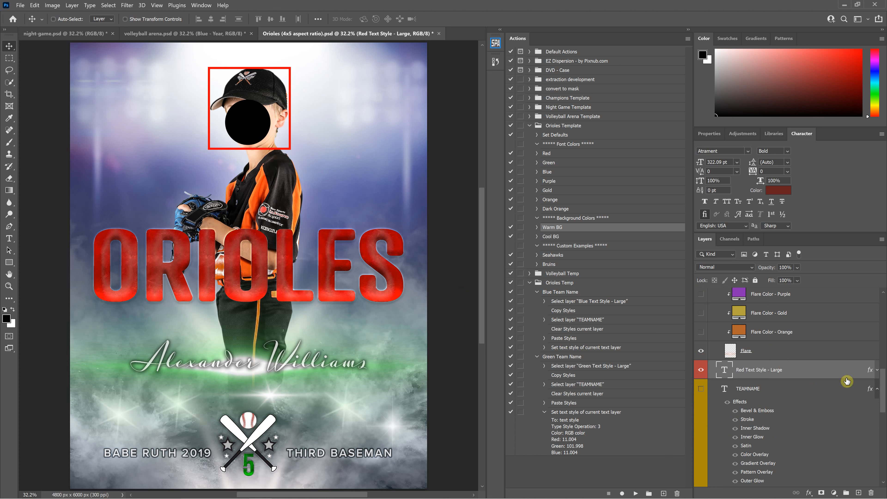
Delete the duplicated Red Text Style - Large layer and make the TEAMNAME layer visible again
{"action": "left_click", "coordinate": [878, 371]}
{"action": "left_click_drag", "start_coordinate": [861, 362], "coordinate": [871, 493]}
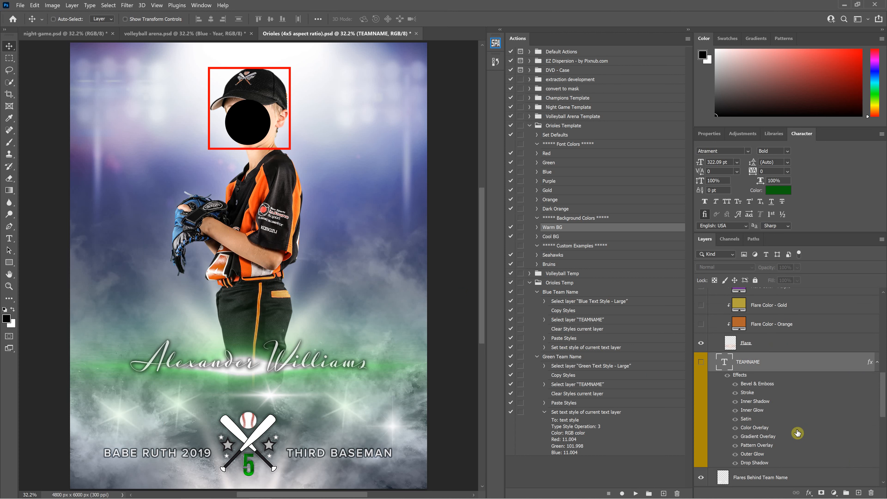
{"action": "scroll", "coordinate": [769, 423], "scroll_direction": "up", "scroll_amount": 1}
{"action": "left_click", "coordinate": [701, 385]}
Collapse the Orioles Temp action set
{"action": "scroll", "coordinate": [735, 391], "scroll_direction": "up", "scroll_amount": 5}
{"action": "scroll", "coordinate": [745, 391], "scroll_direction": "up", "scroll_amount": 5}
{"action": "left_click", "coordinate": [530, 283]}
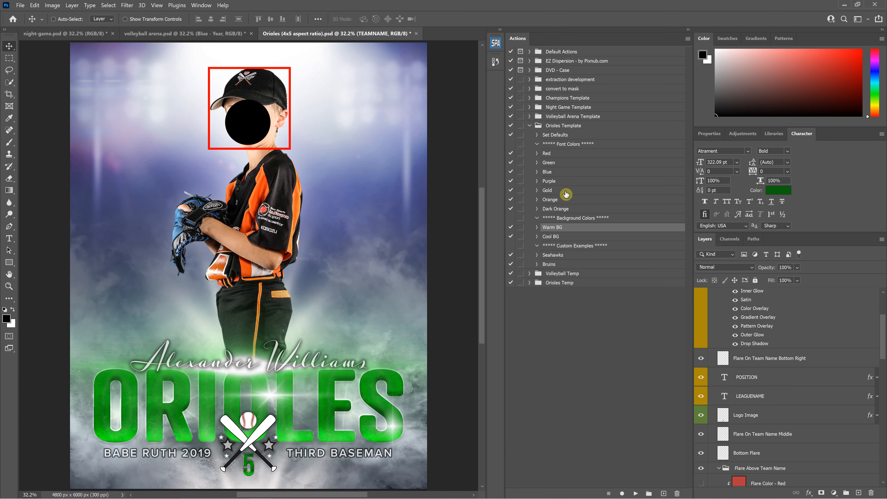
{"action": "key", "text": "ctrl"}
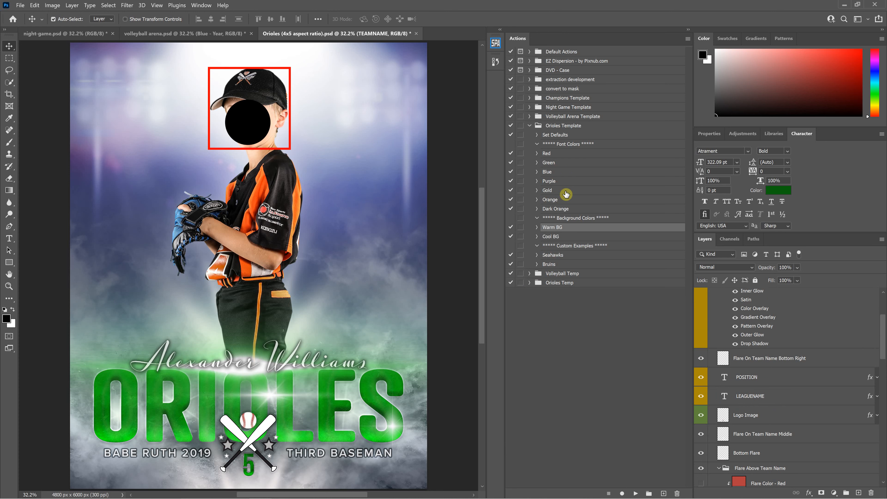